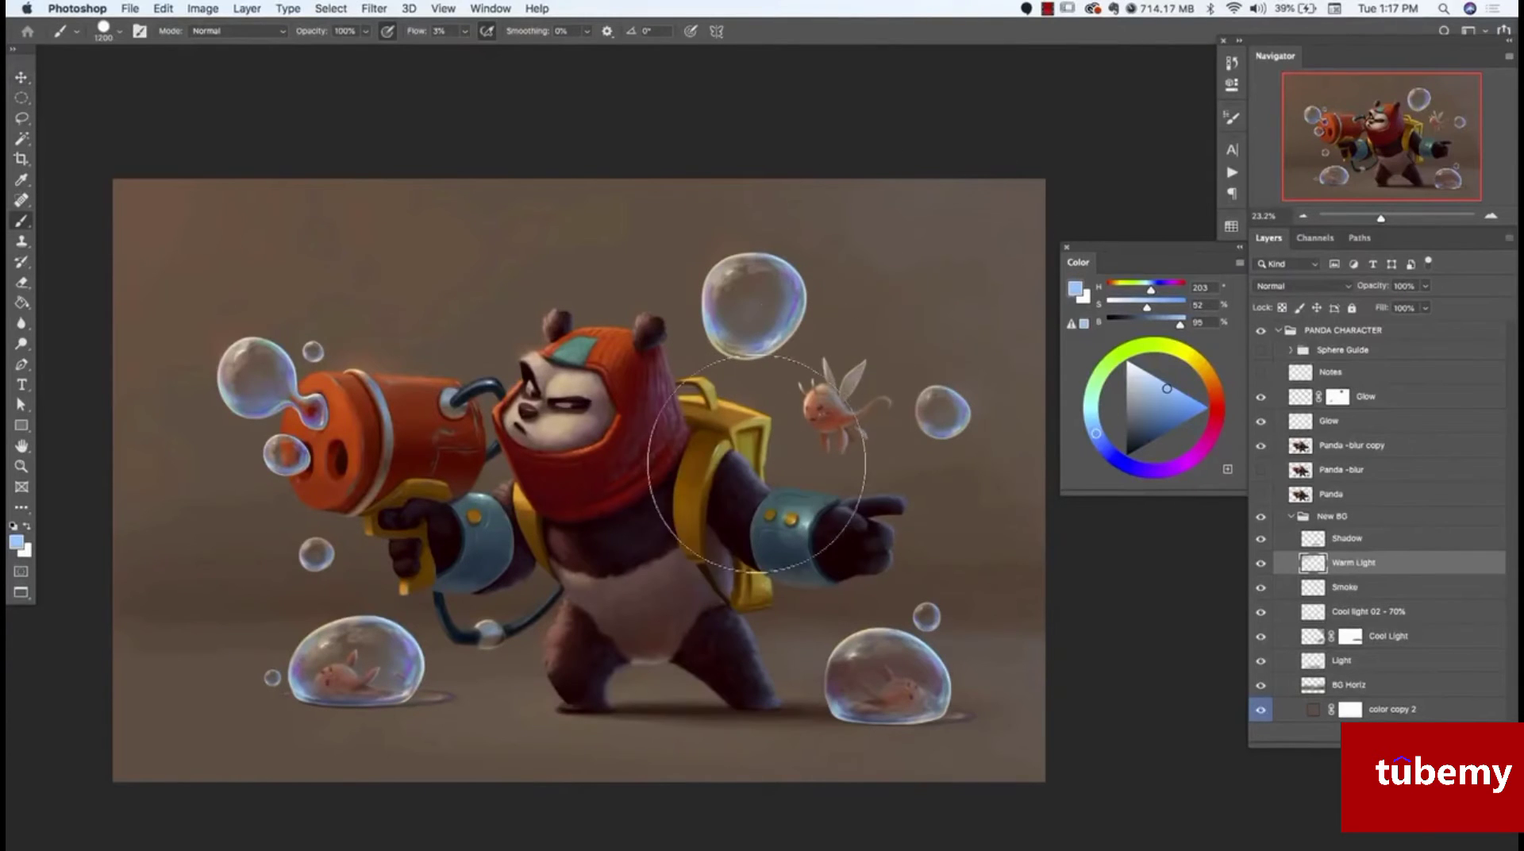
Set the brush to 1300 px and review the New BG layers, ending on Cool light 02 - 70%
key(bracketright)
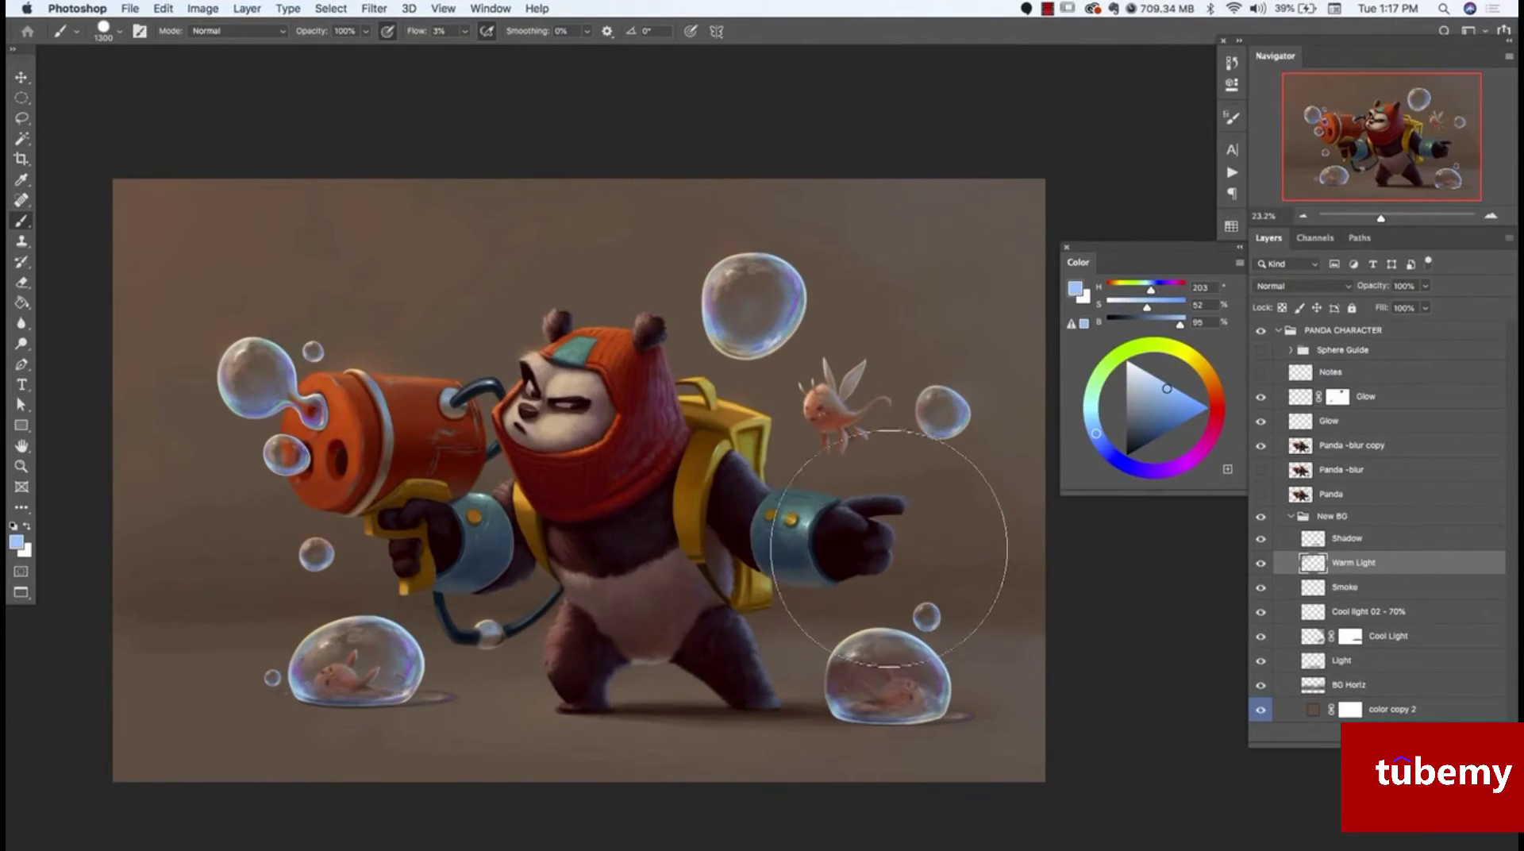
click(1313, 518)
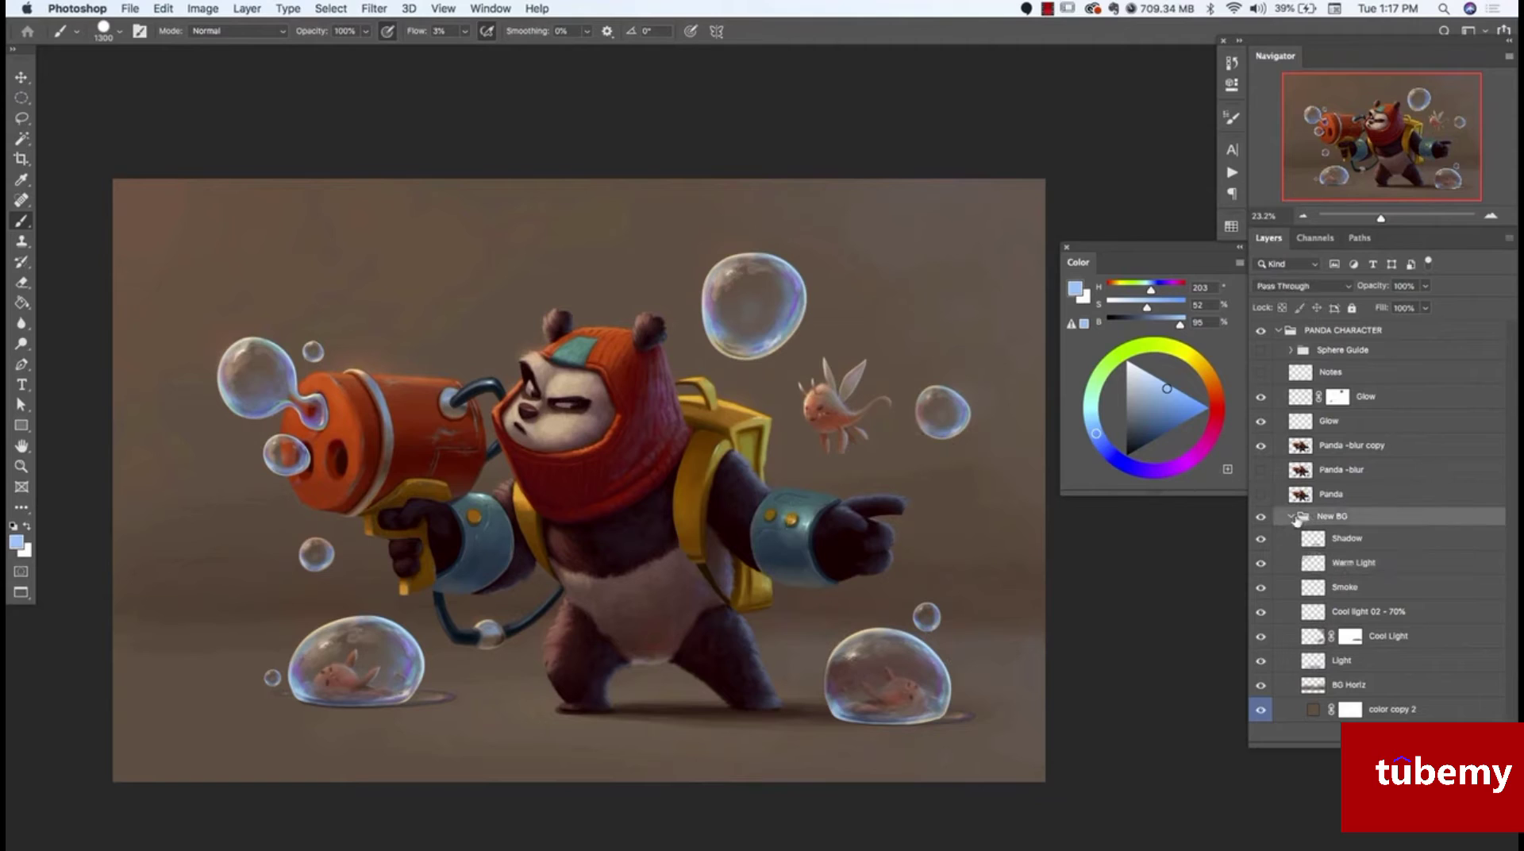
click(1291, 517)
click(1290, 517)
click(1343, 539)
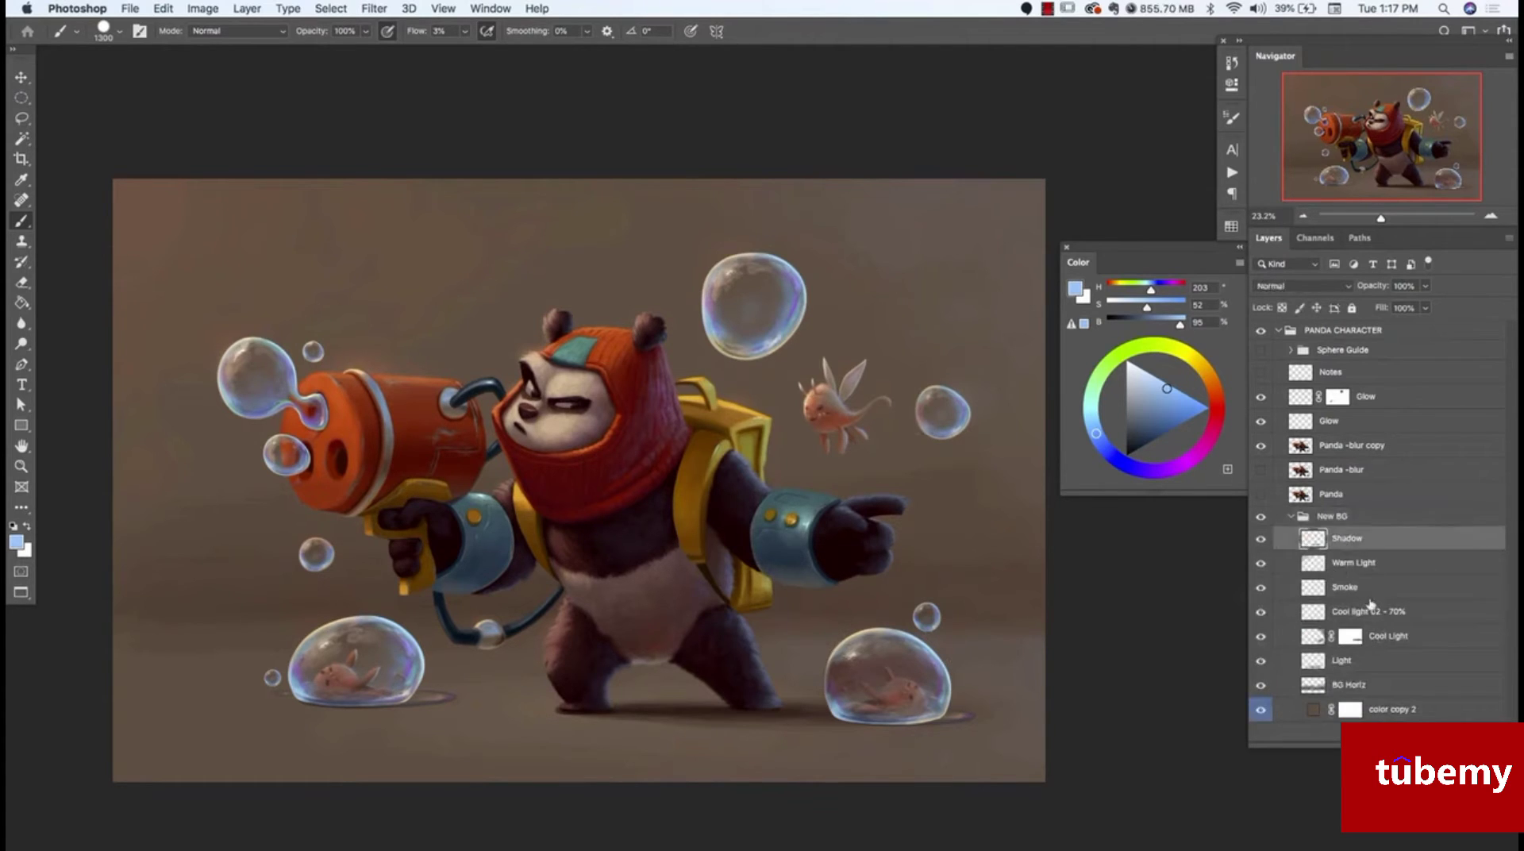
click(1368, 587)
click(1356, 618)
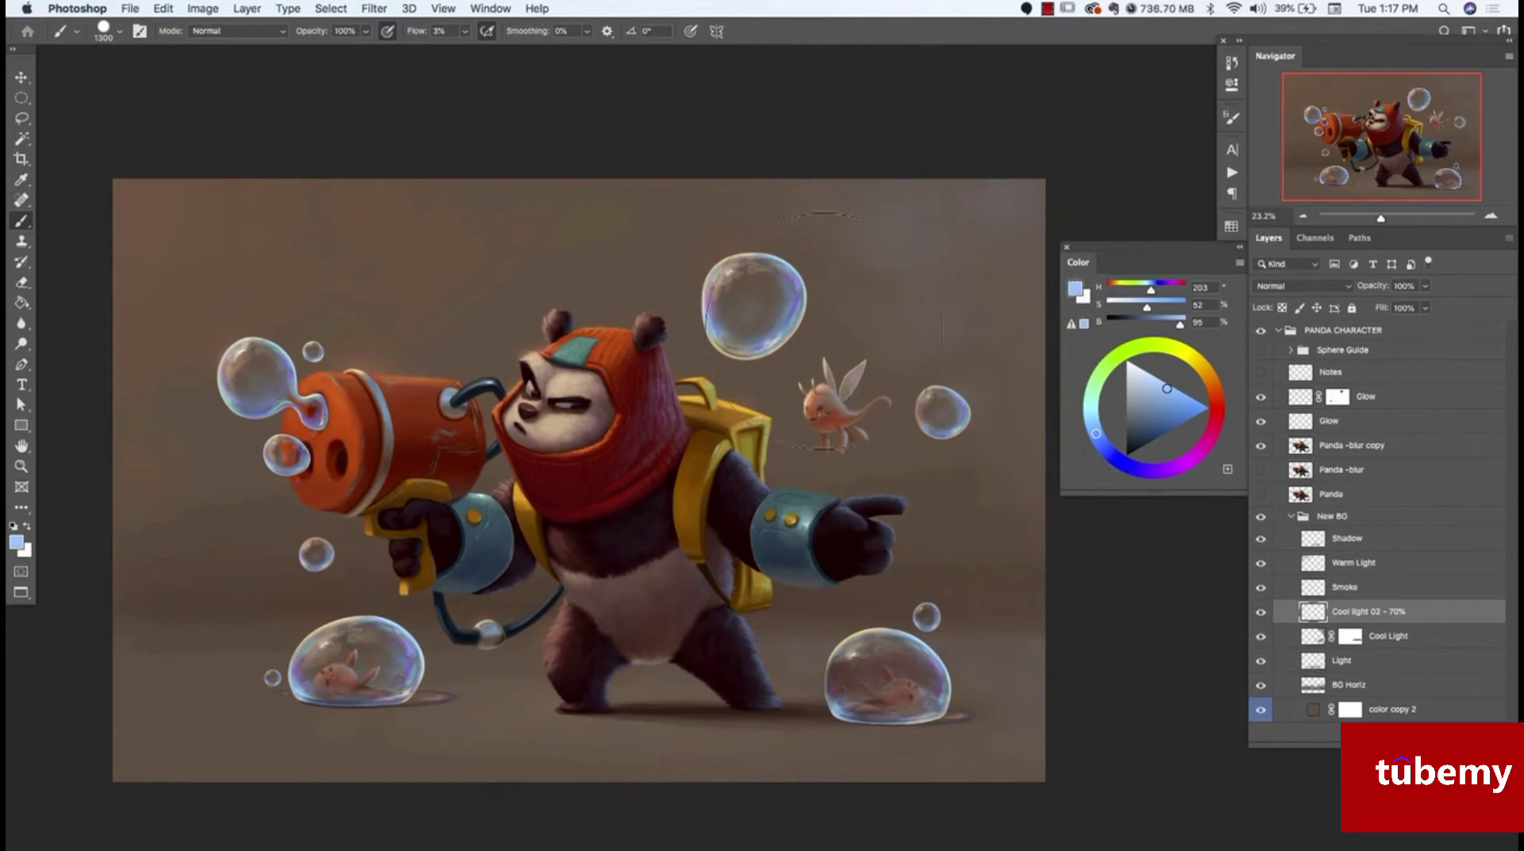
click(111, 33)
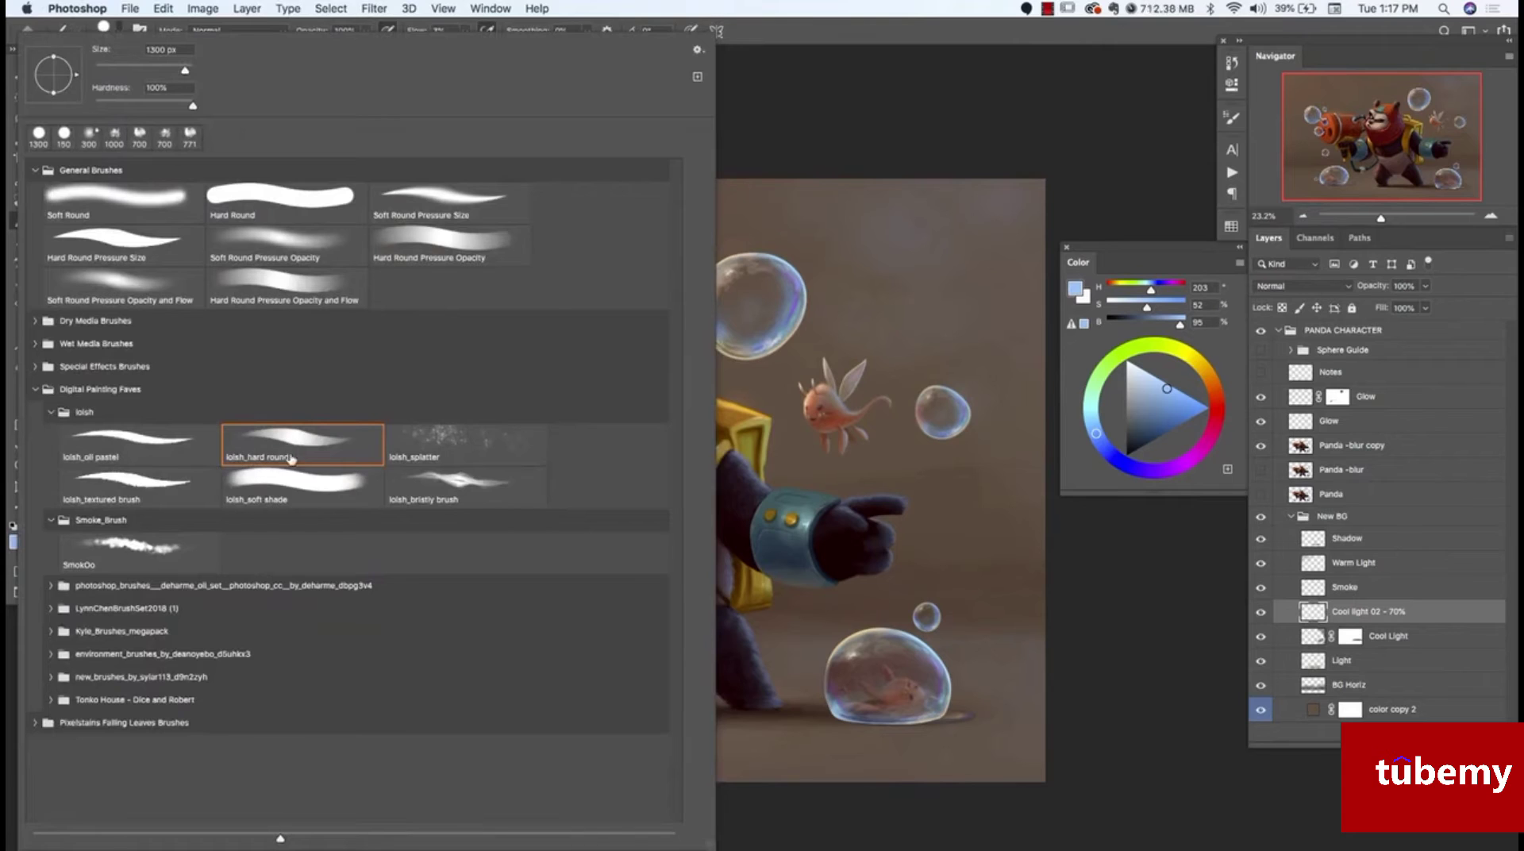
click(746, 42)
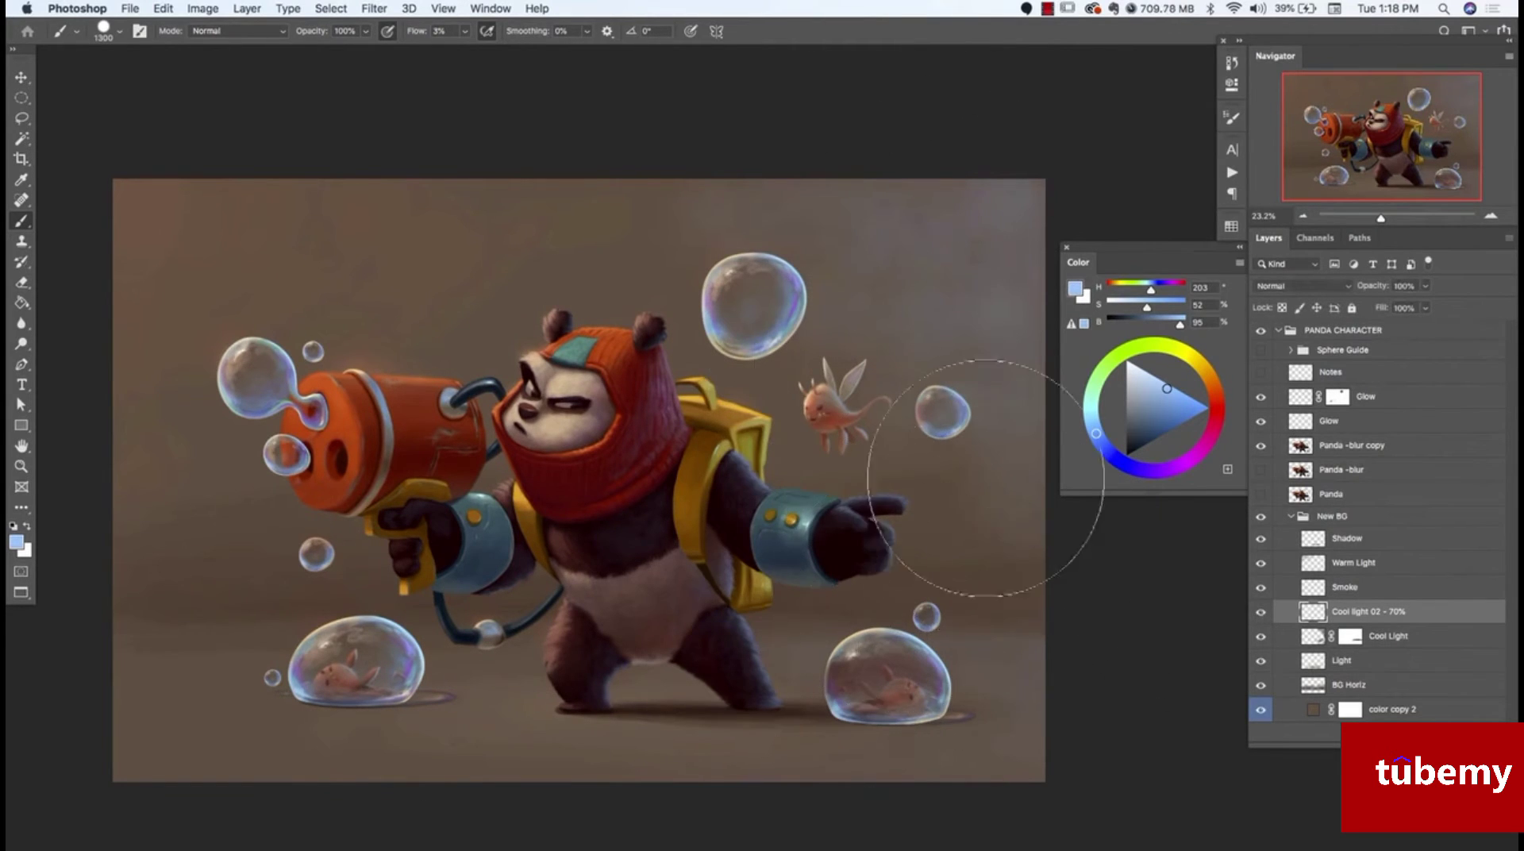
Target the Smoke layer and use the SmokOo brush at about 530 px
click(1344, 588)
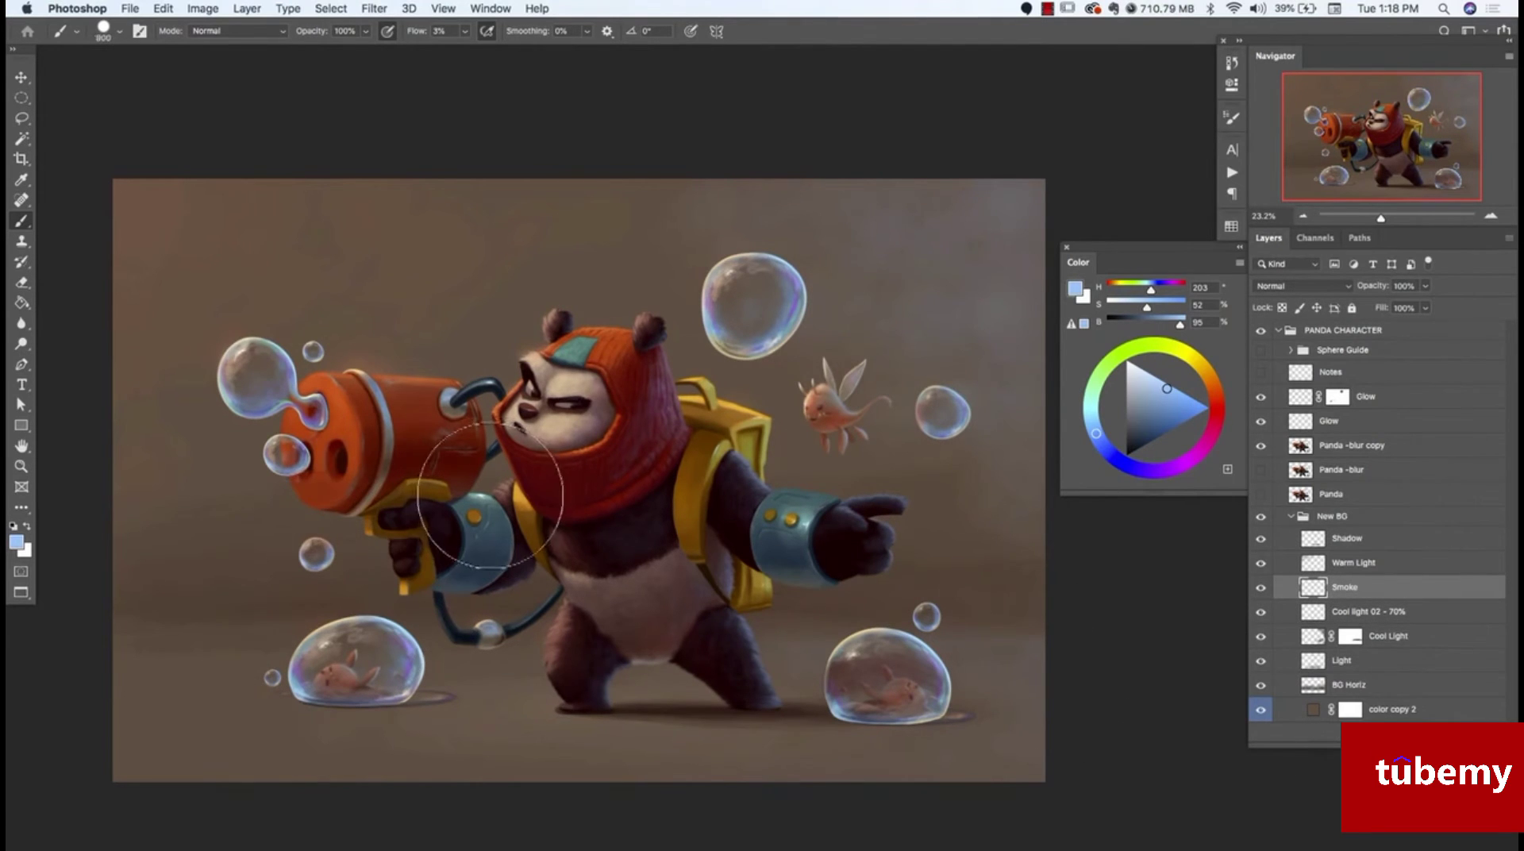
key(bracketleft)
key(bracketleft)
key(bracketleft)
key(bracketleft)
key(bracketleft)
click(119, 37)
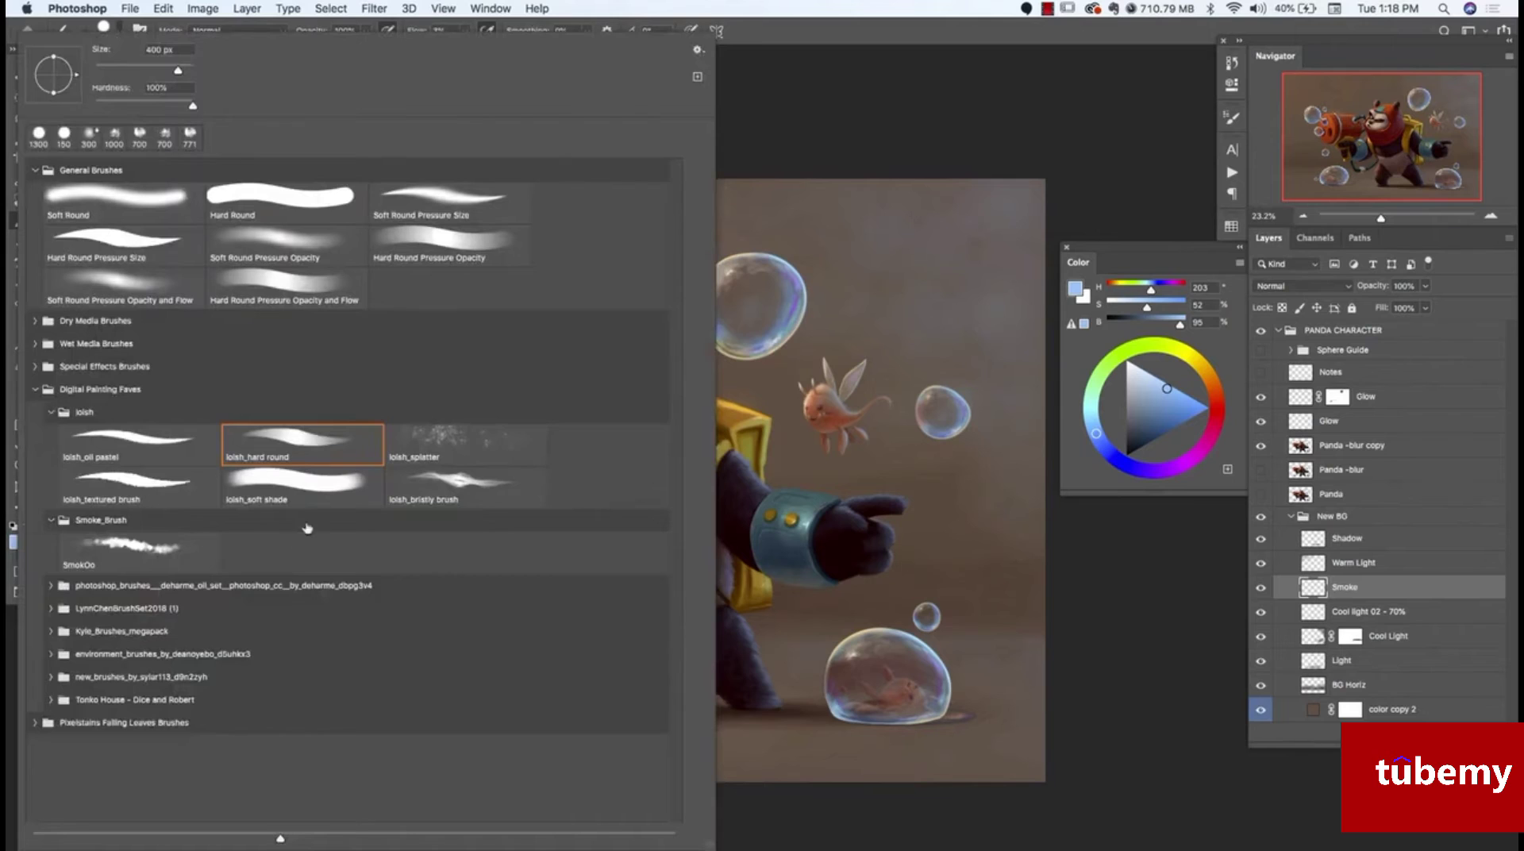
click(129, 553)
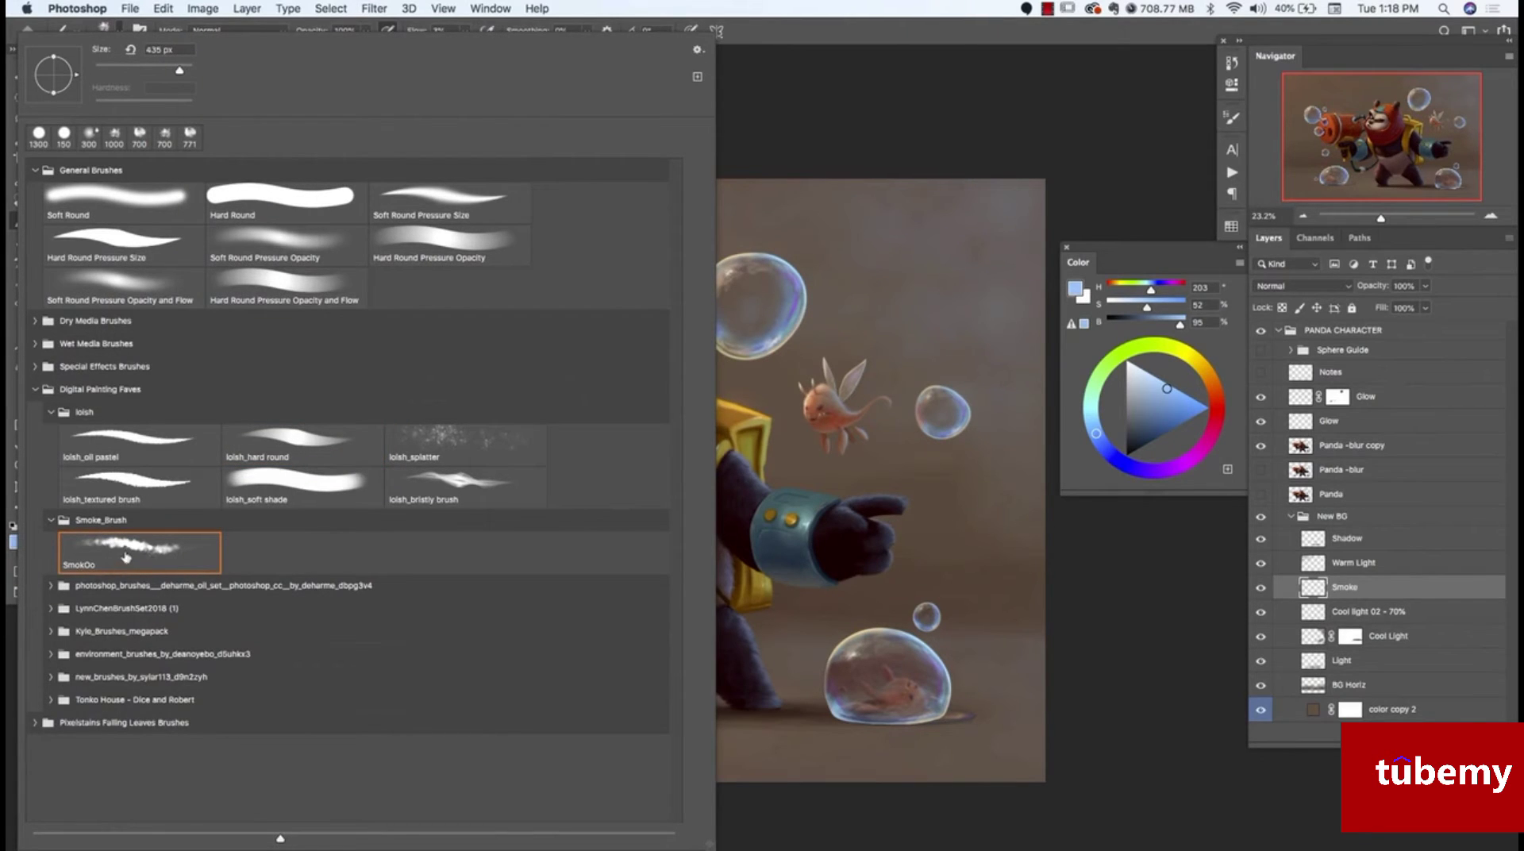
click(783, 203)
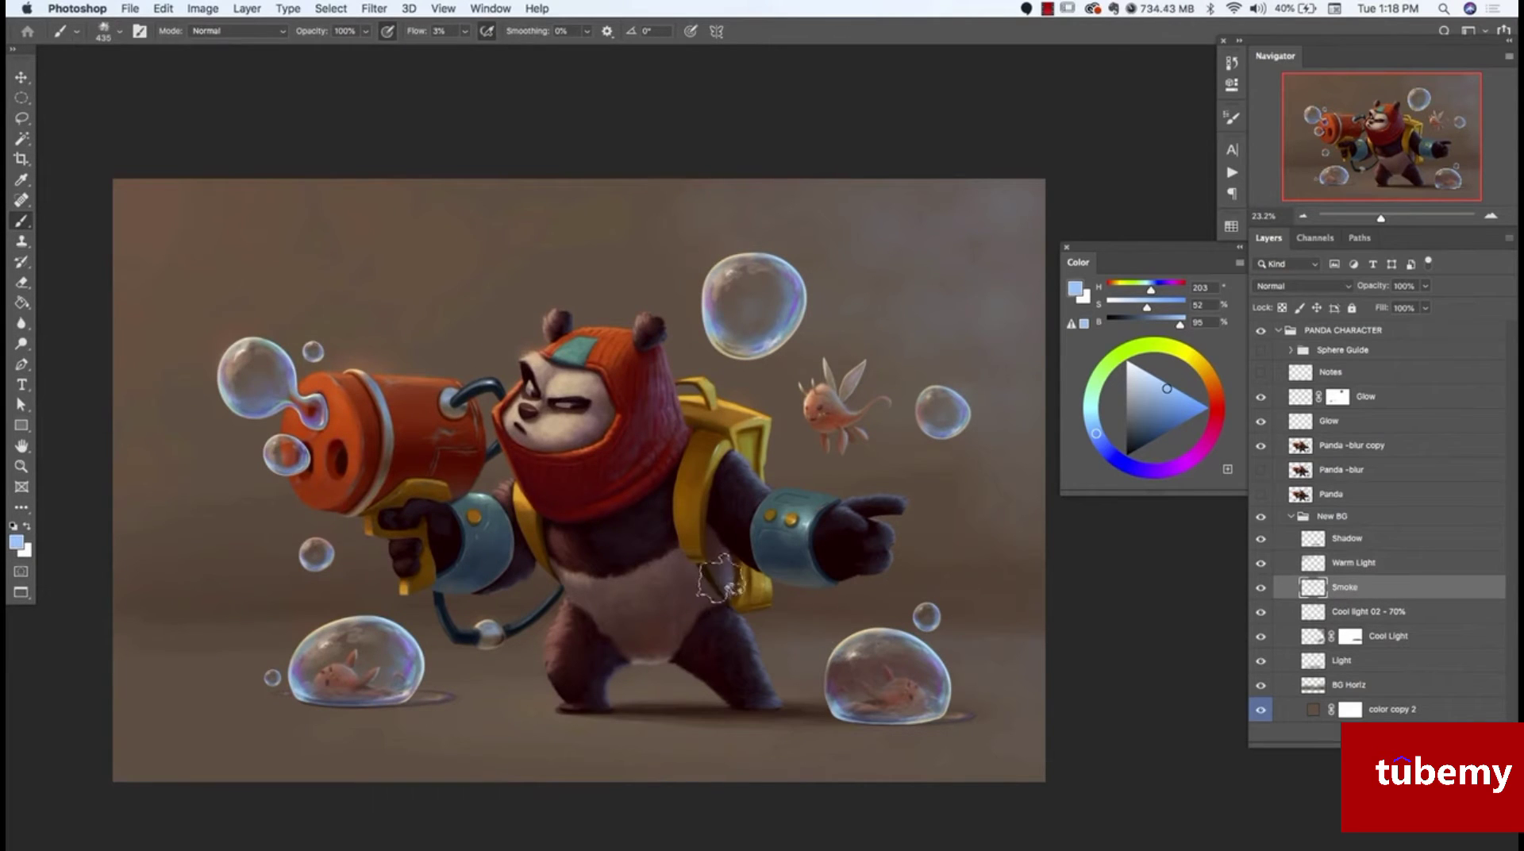
key(bracketright)
key(bracketright)
key(bracketright)
key(bracketright)
key(bracketright)
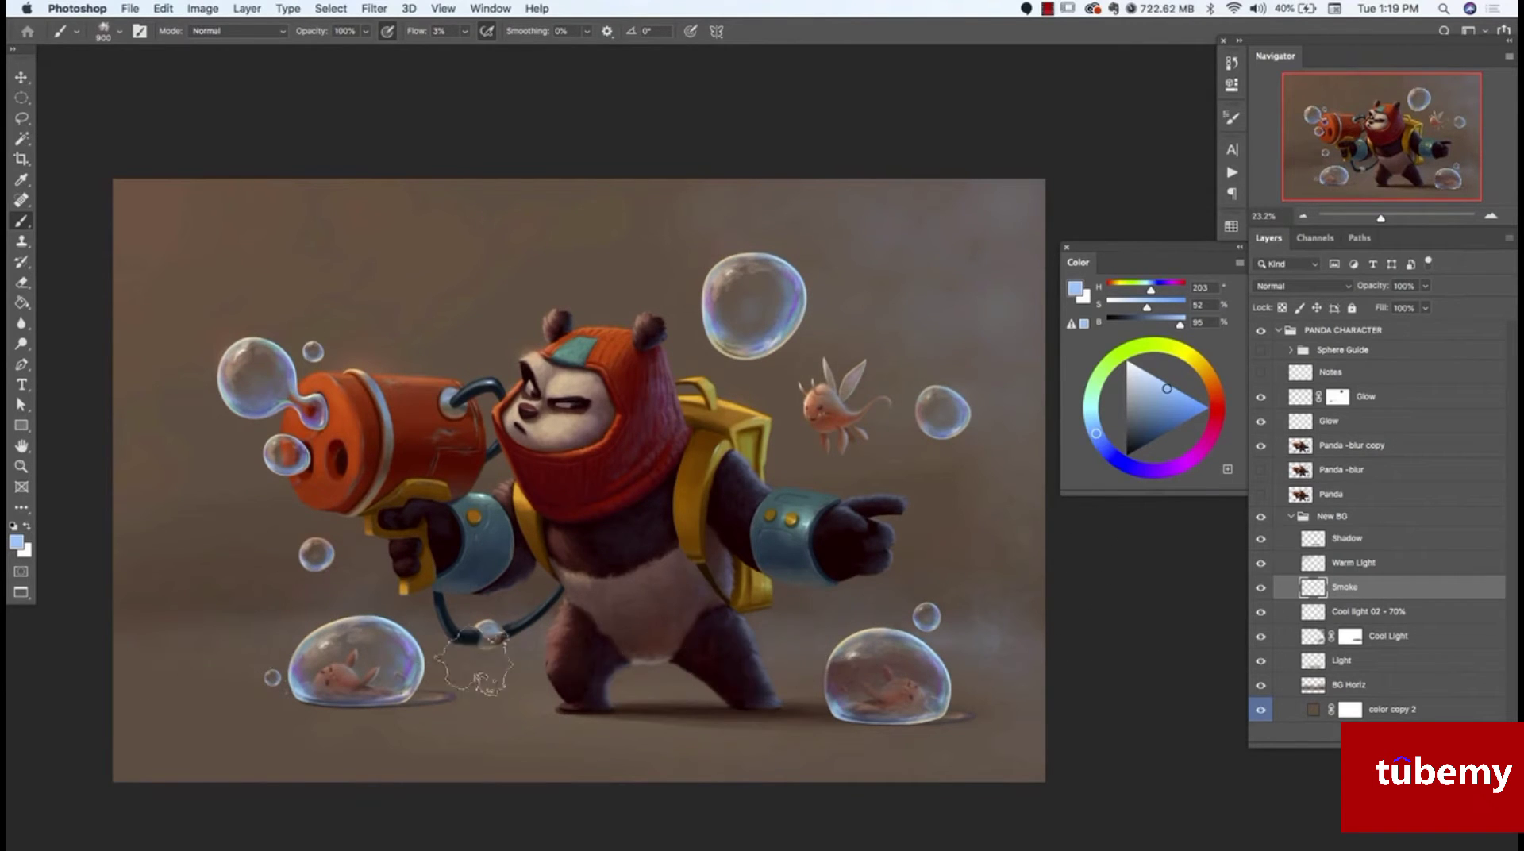
Create a layer named smoke above Panda -blur copy, then fold the PANDA CHARACTER group closed
click(1349, 448)
key(alt+shift+super+n)
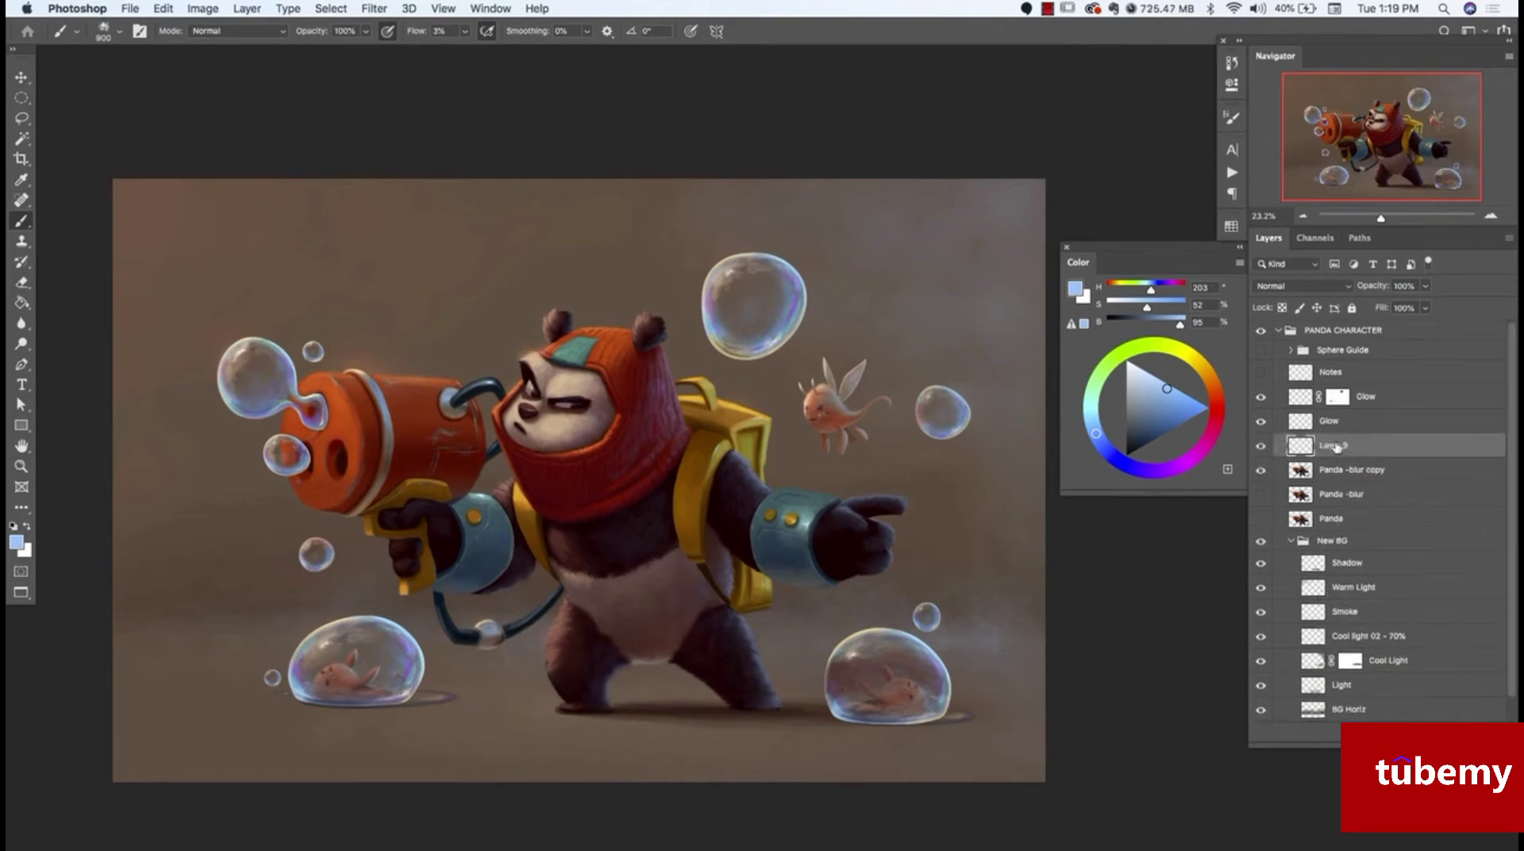
text(smoke)
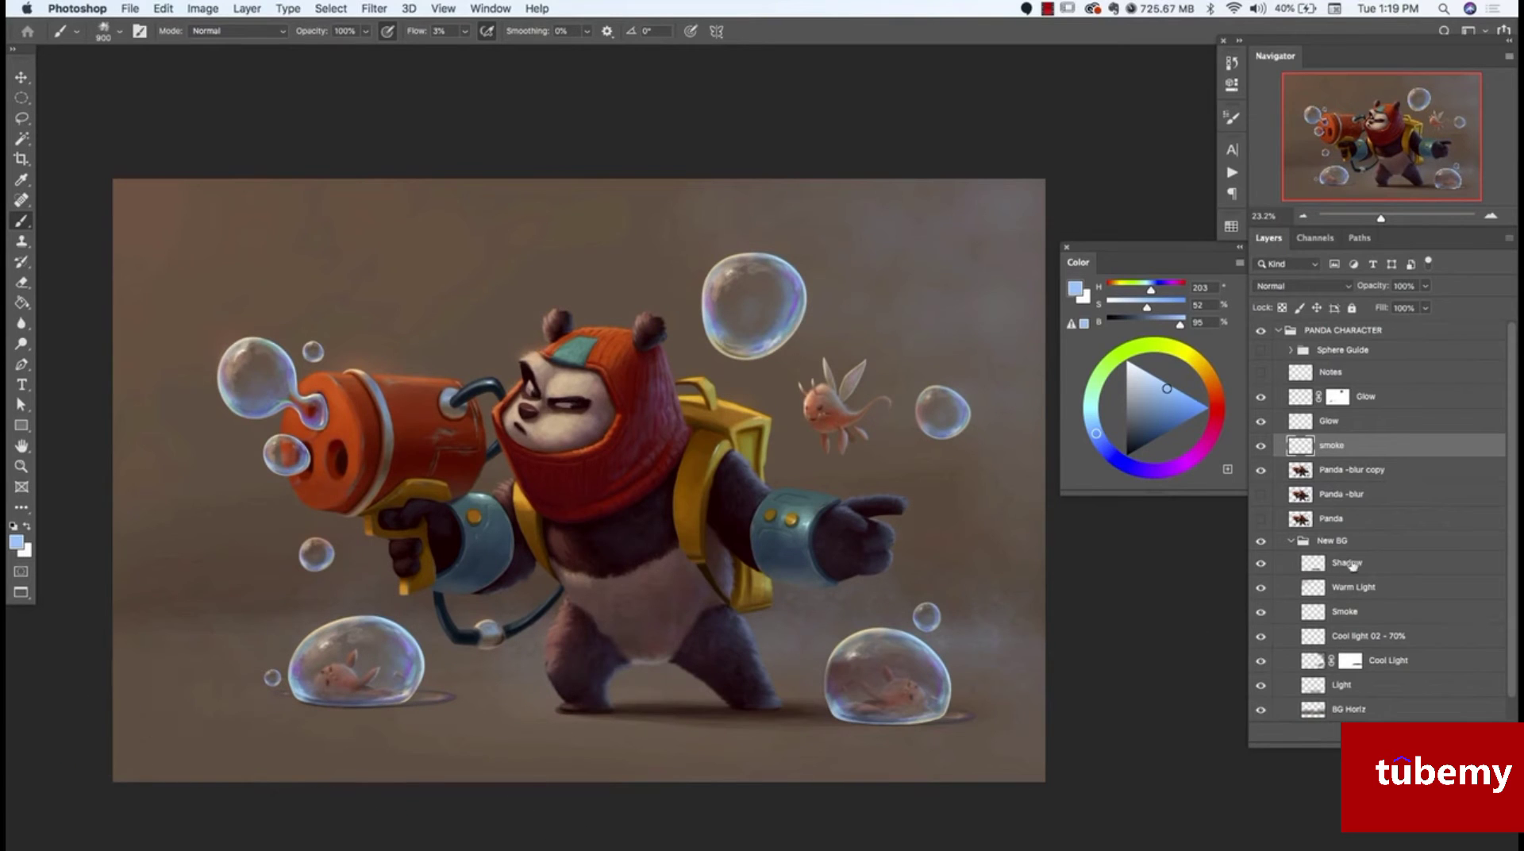
click(1278, 330)
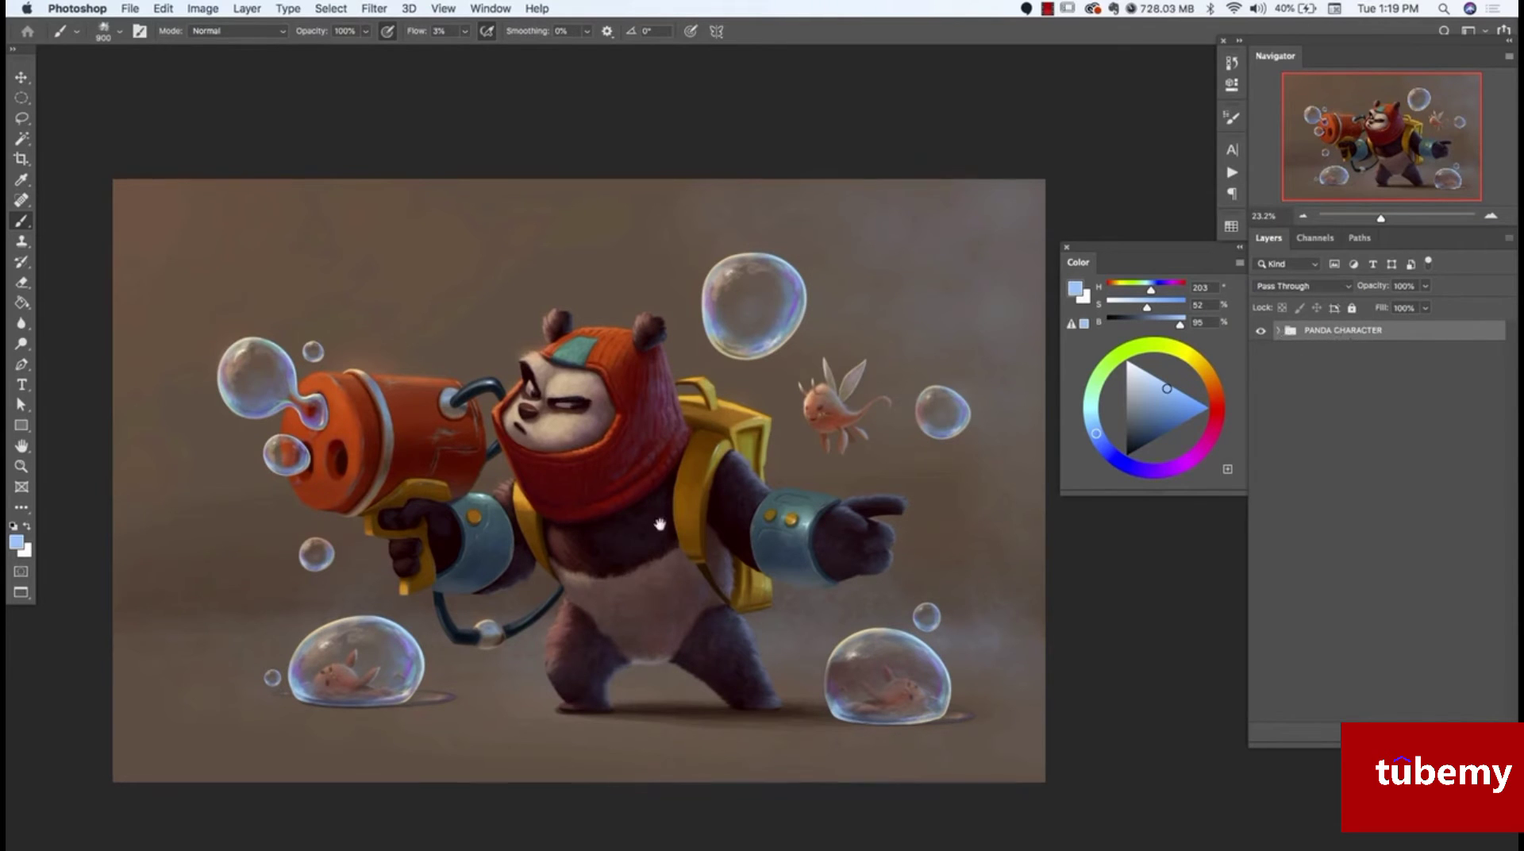
Duplicate the PANDA CHARACTER group, merge the copy into one layer, and start renaming it
scroll(603, 555, up, 1)
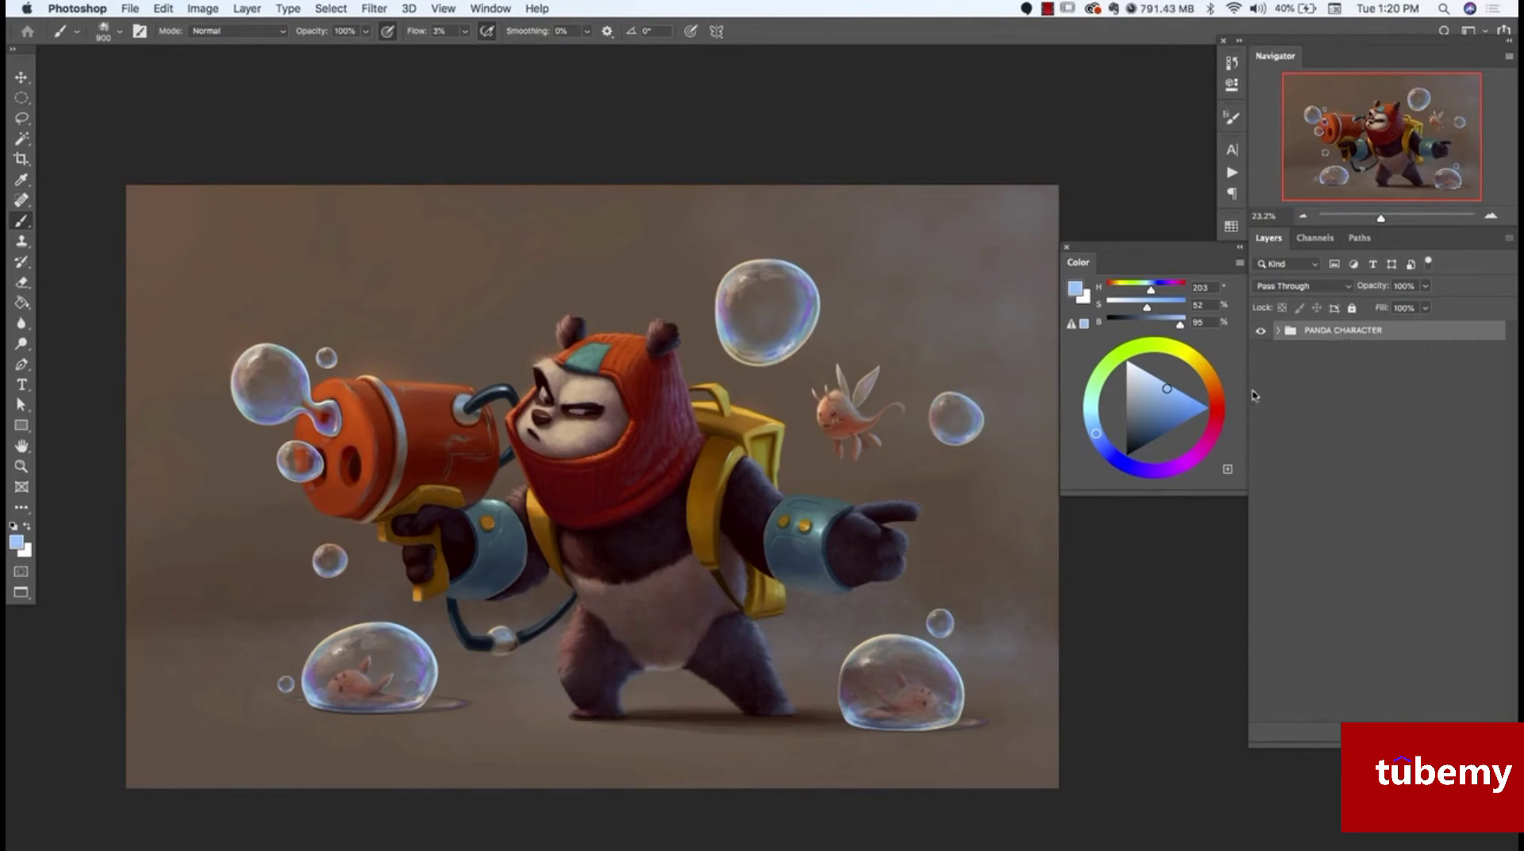
key(super+j)
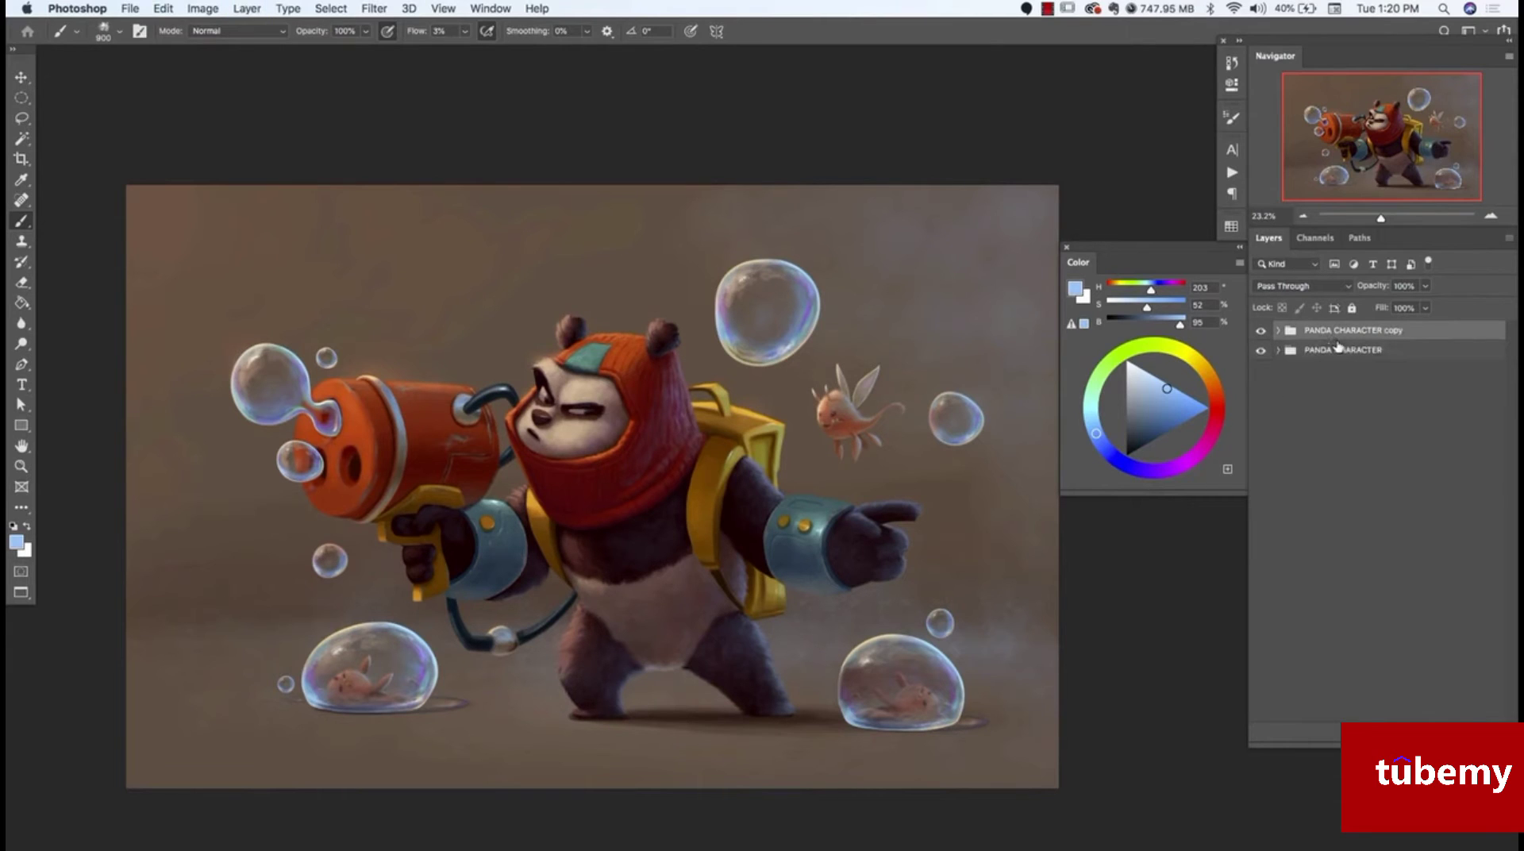
key(super+e)
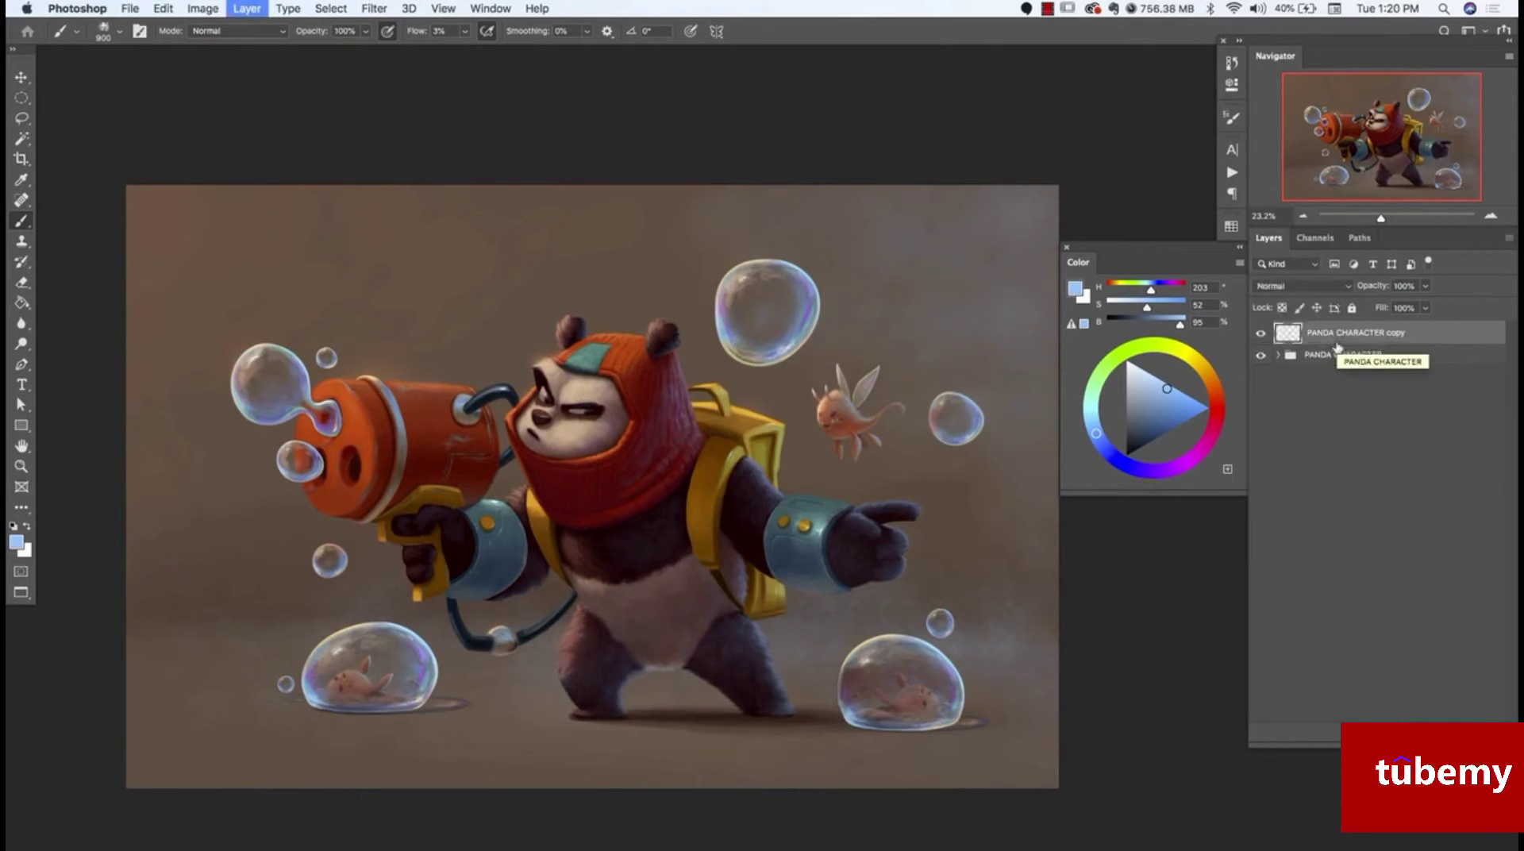
click(1391, 332)
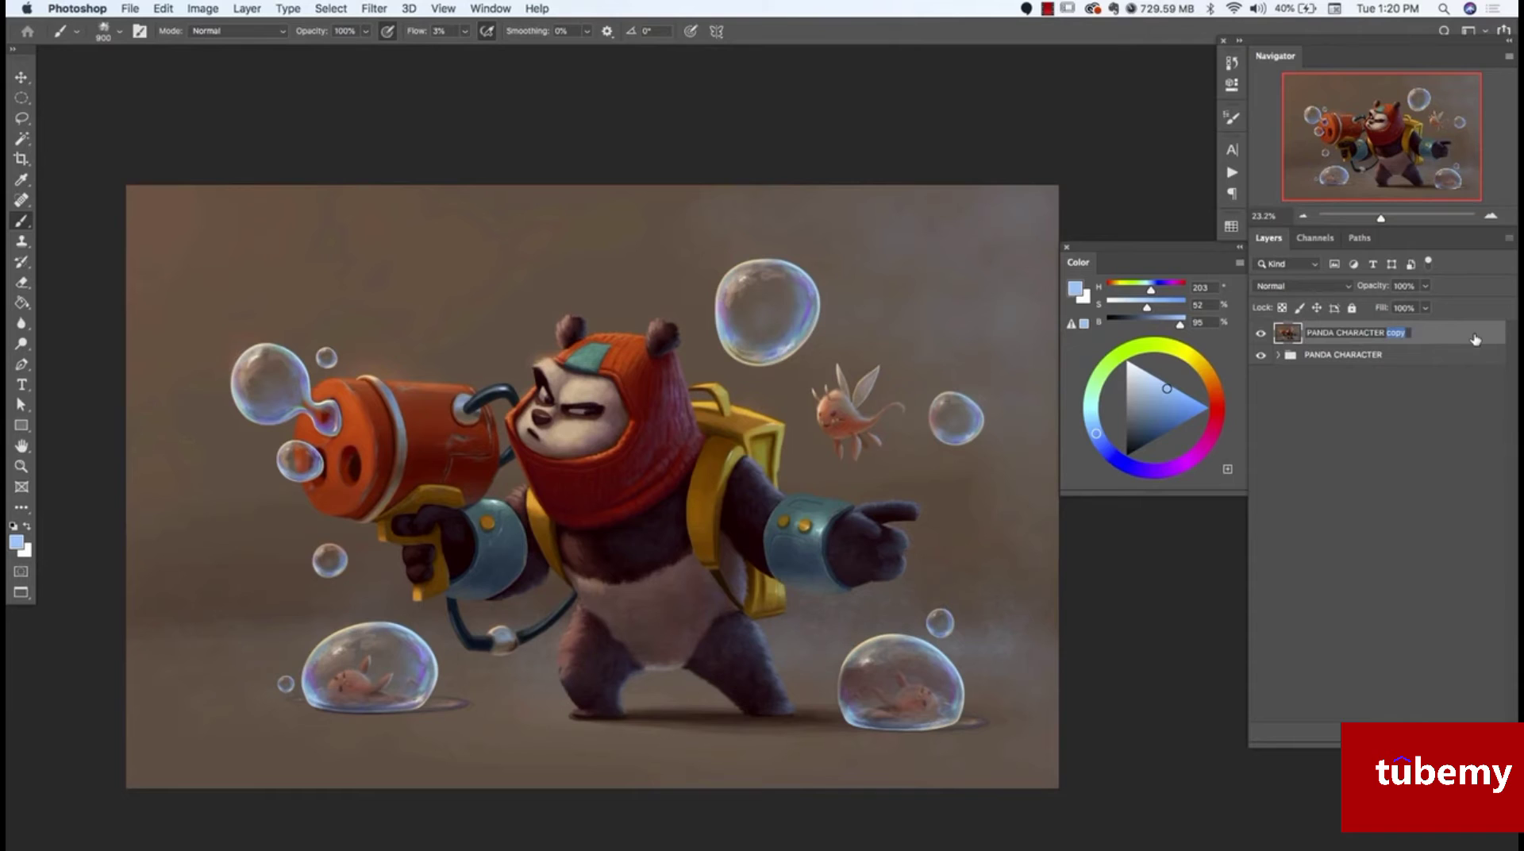
Name the merged layer PANDA CHARACTER flat and make the brush slightly smaller
key(Return)
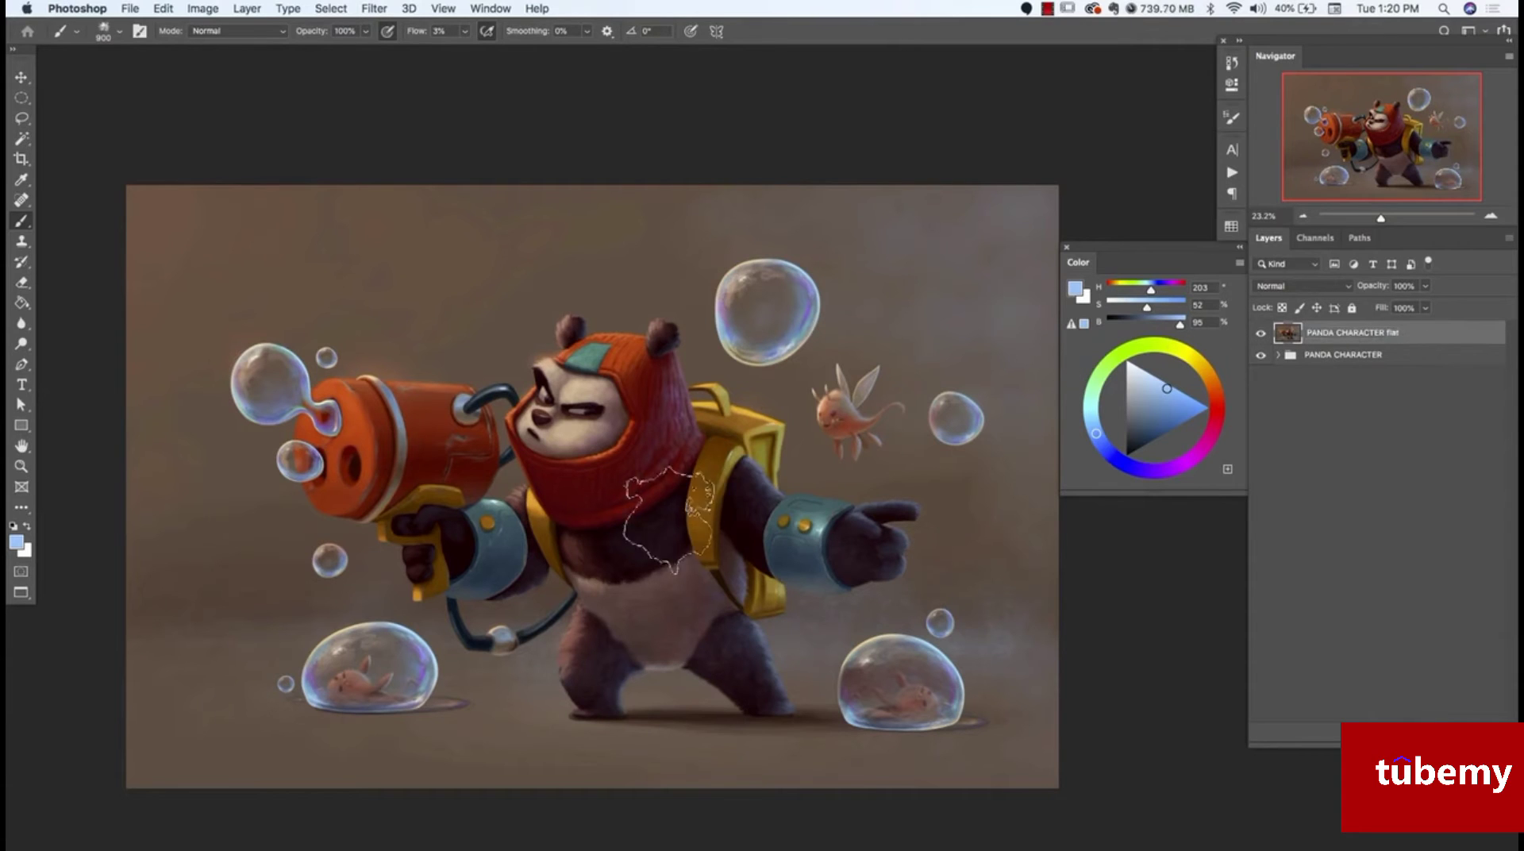
mouse_move(700, 428)
mouse_down()
mouse_move(782, 457)
mouse_move(729, 521)
mouse_move(548, 476)
mouse_move(587, 432)
mouse_move(767, 445)
mouse_up()
key(bracketleft)
key(bracketleft)
key(bracketleft)
key(bracketleft)
key(bracketleft)
key(bracketleft)
key(bracketleft)
key(bracketleft)
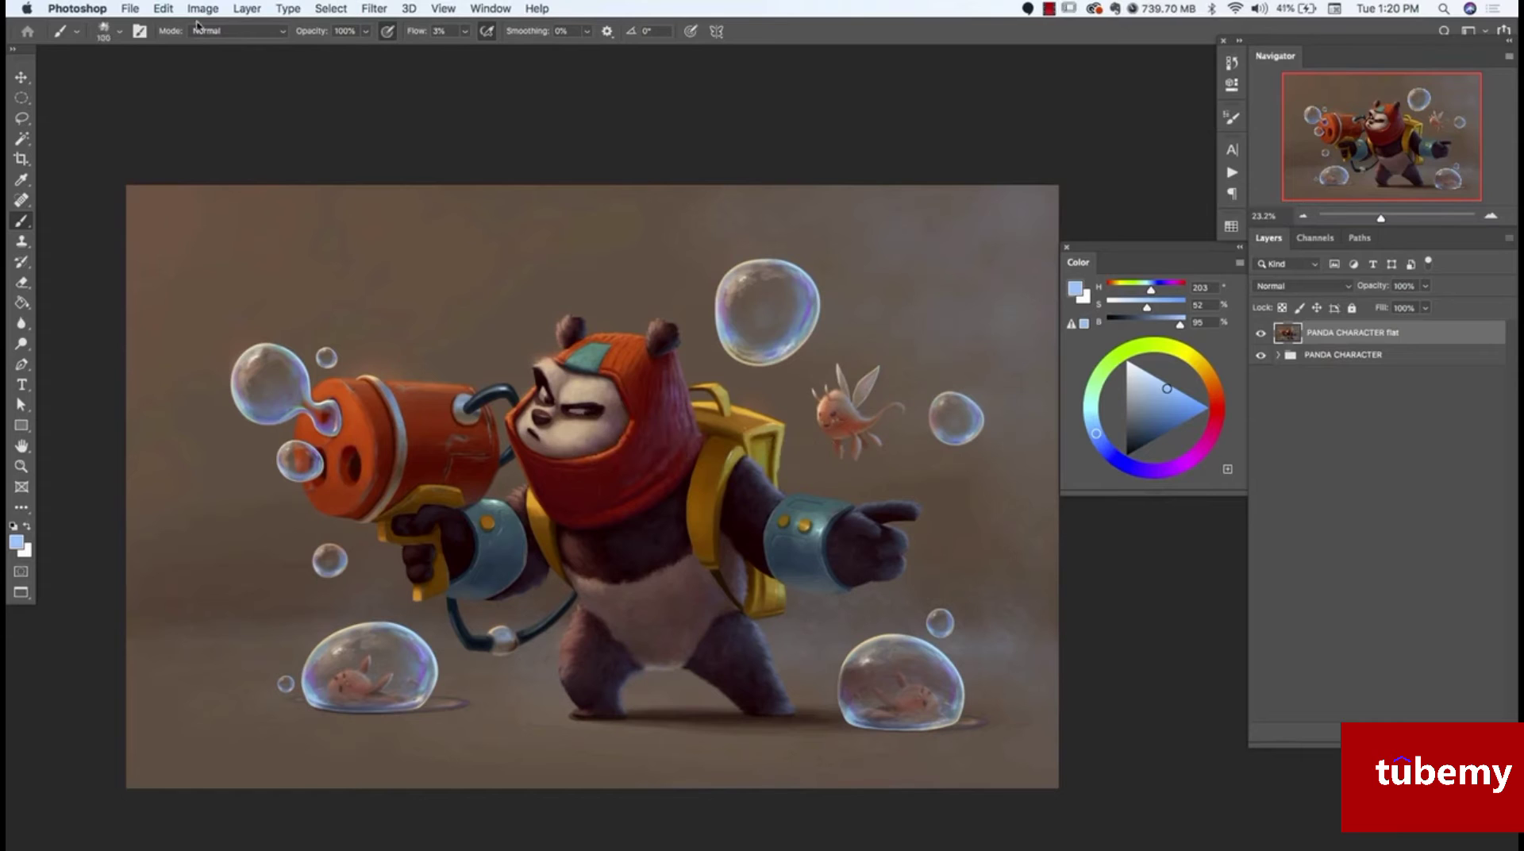
Apply Levels with the white input at 235, then undo to compare before and after
click(200, 9)
mouse_move(237, 52)
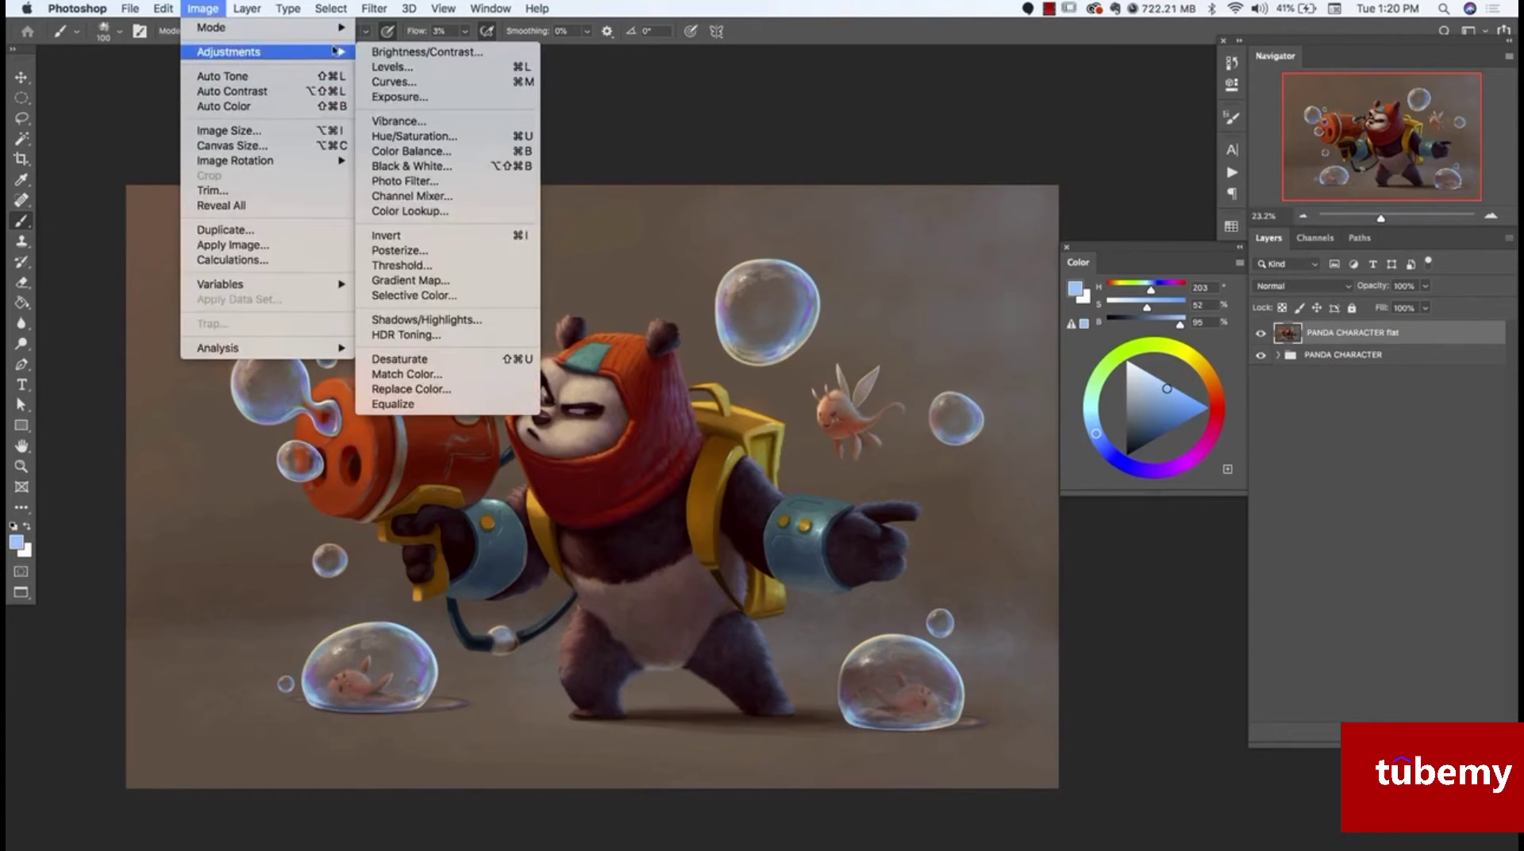
click(392, 68)
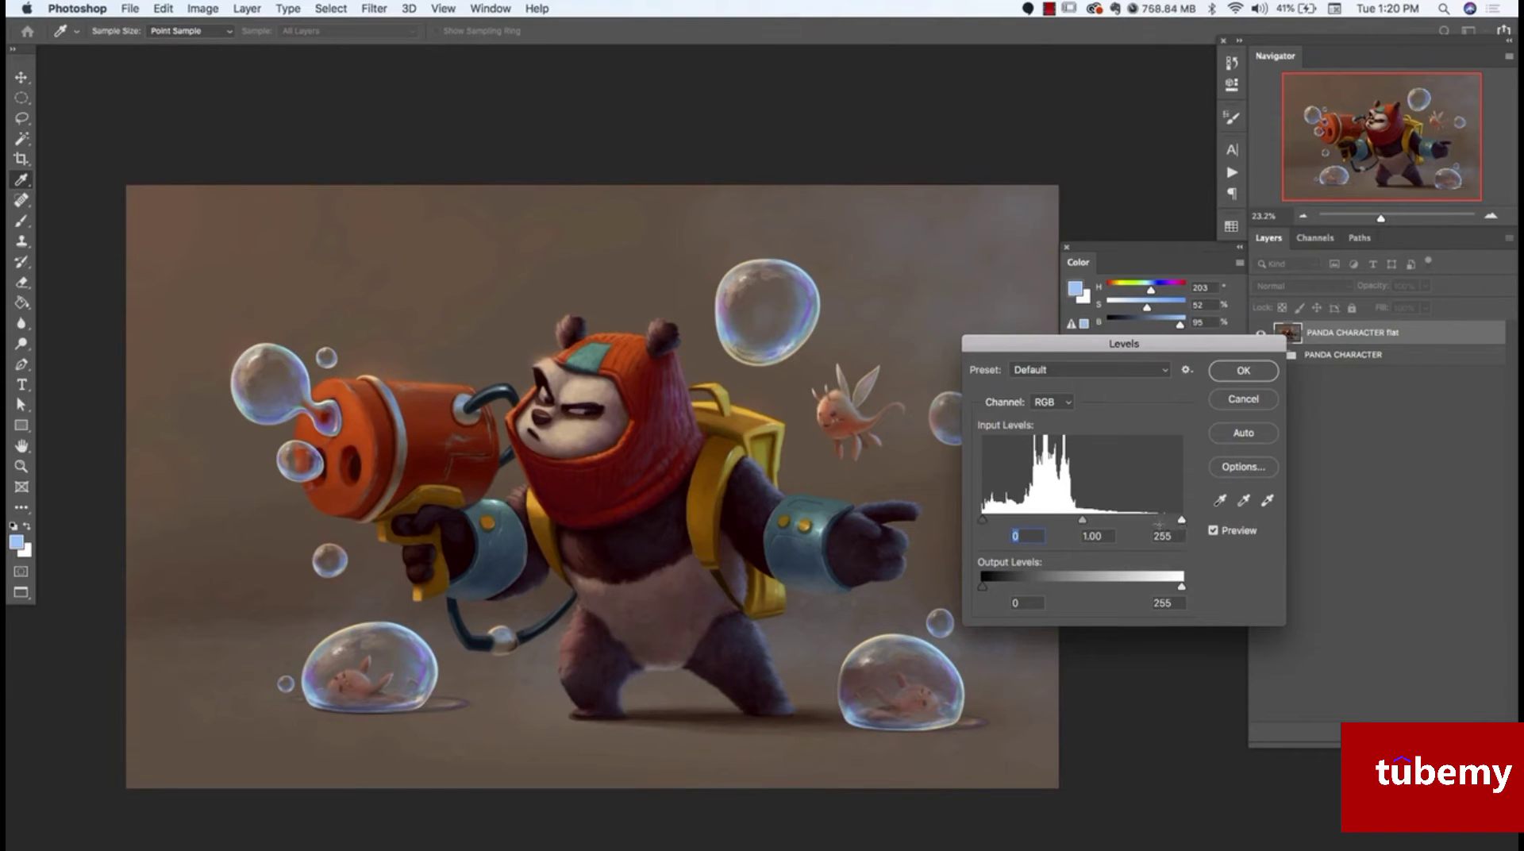
drag(1124, 343, 1143, 159)
drag(1197, 340, 1194, 339)
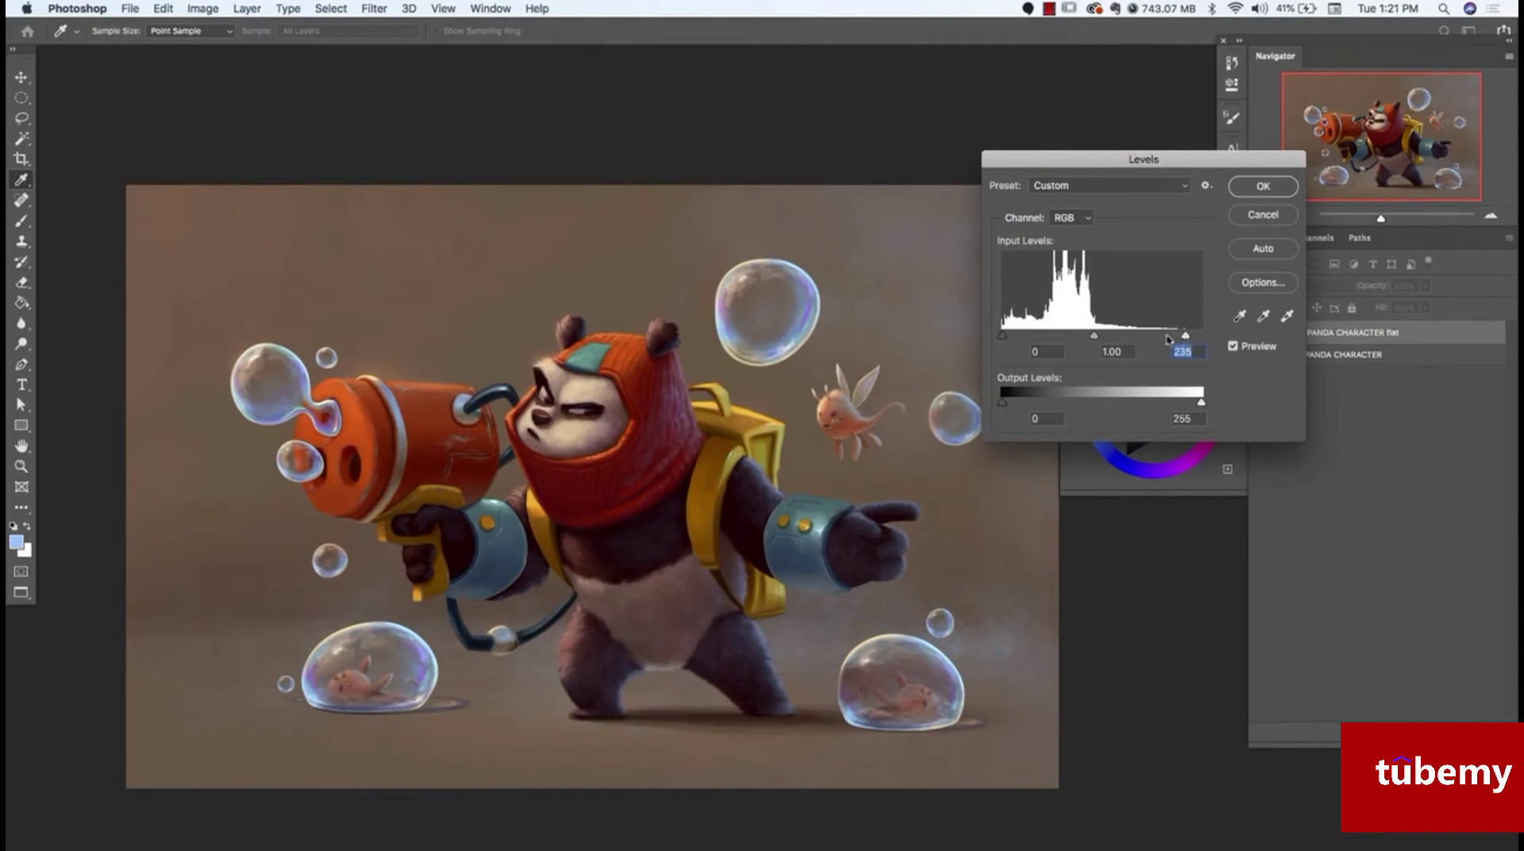
click(1263, 191)
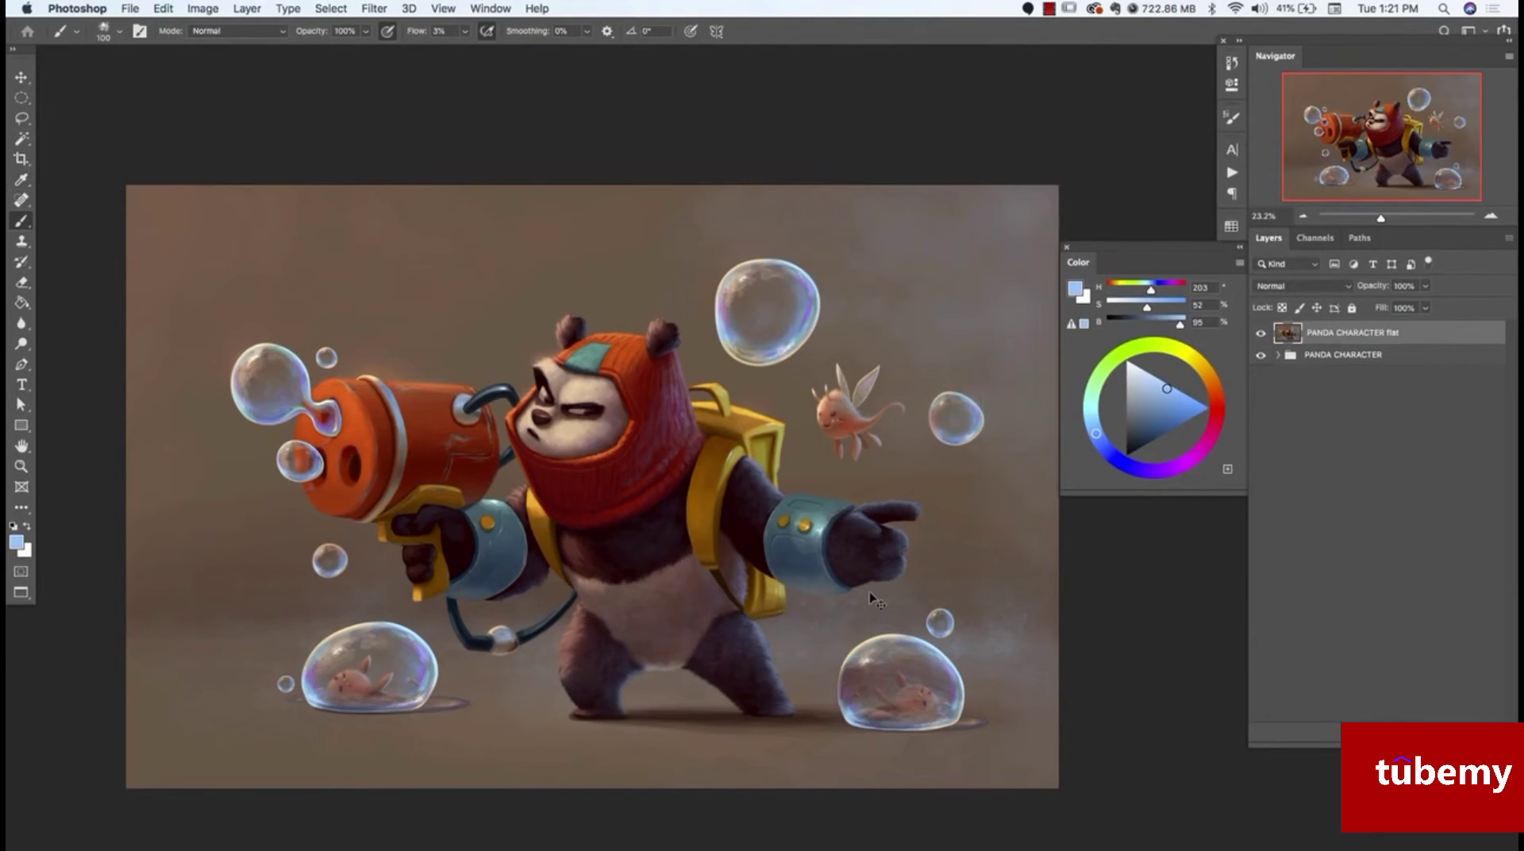
key(super+z)
key(super+z)
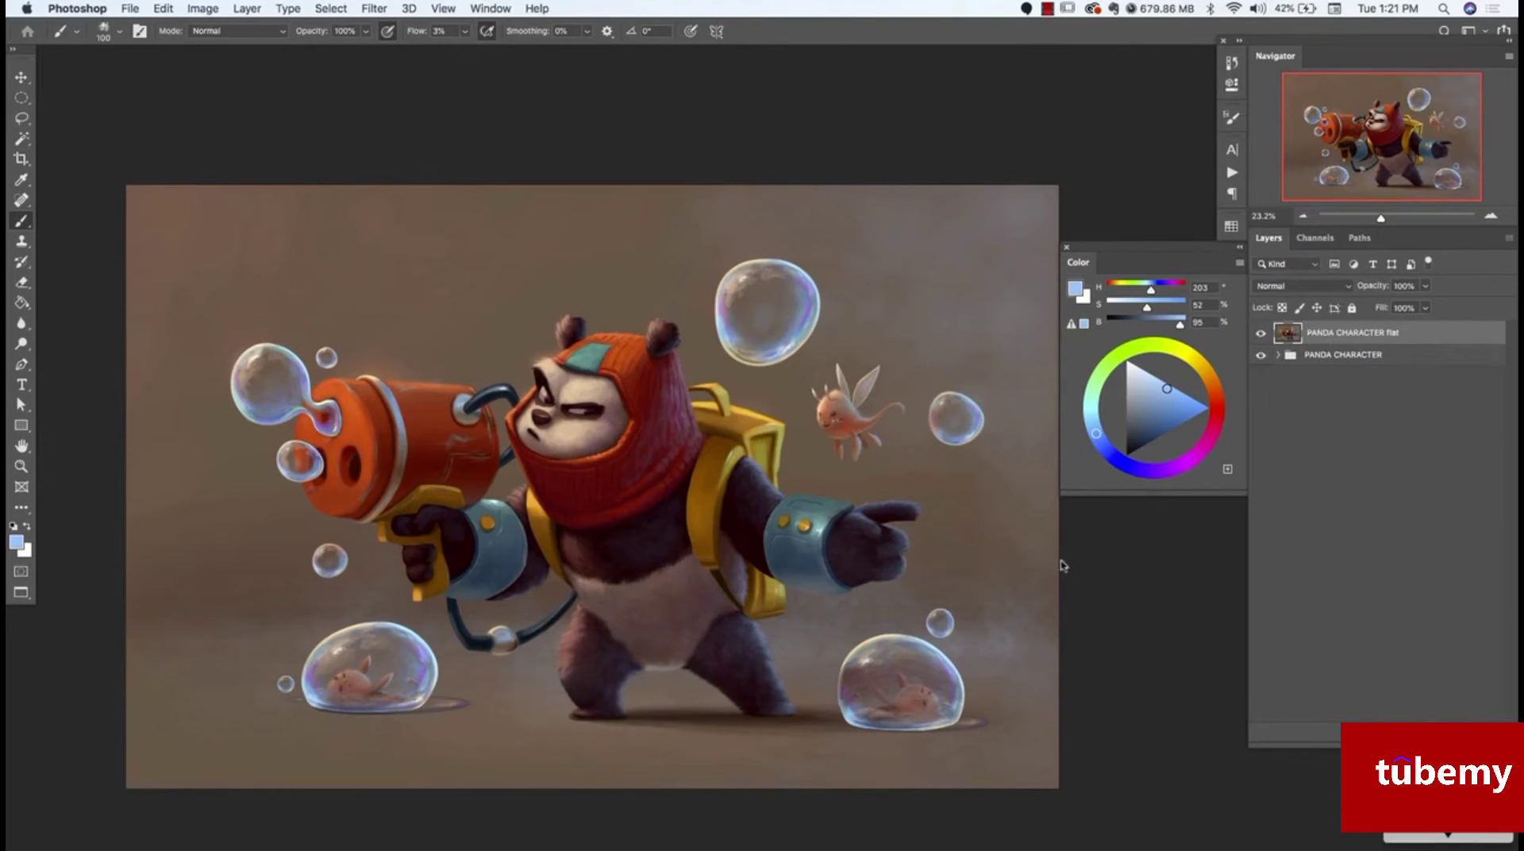
Add a Color Lookup 1 adjustment layer and lower its opacity to 70%
click(1408, 639)
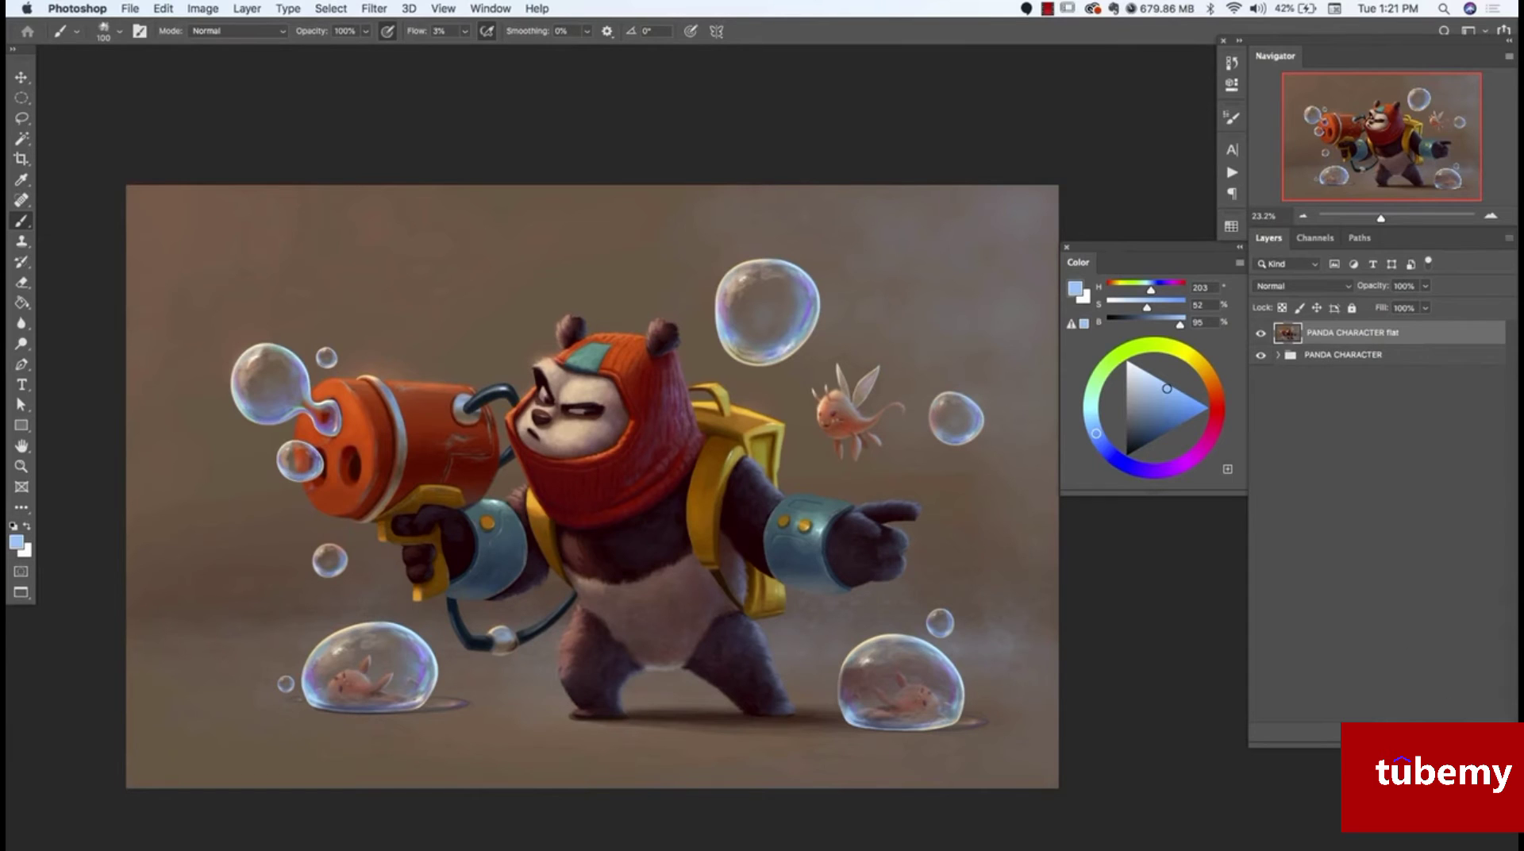
click(1438, 835)
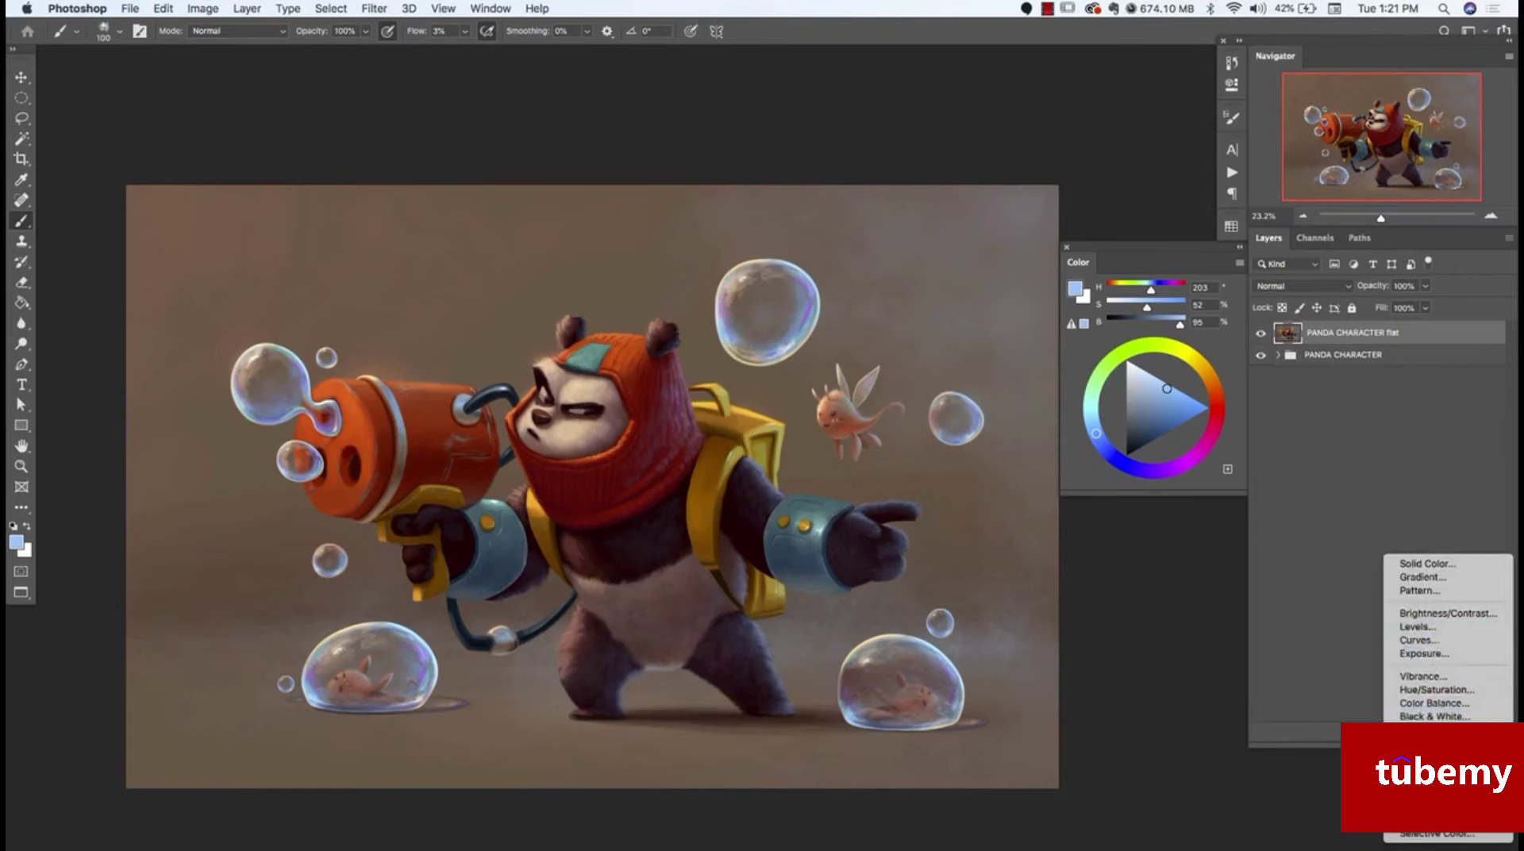
click(1428, 756)
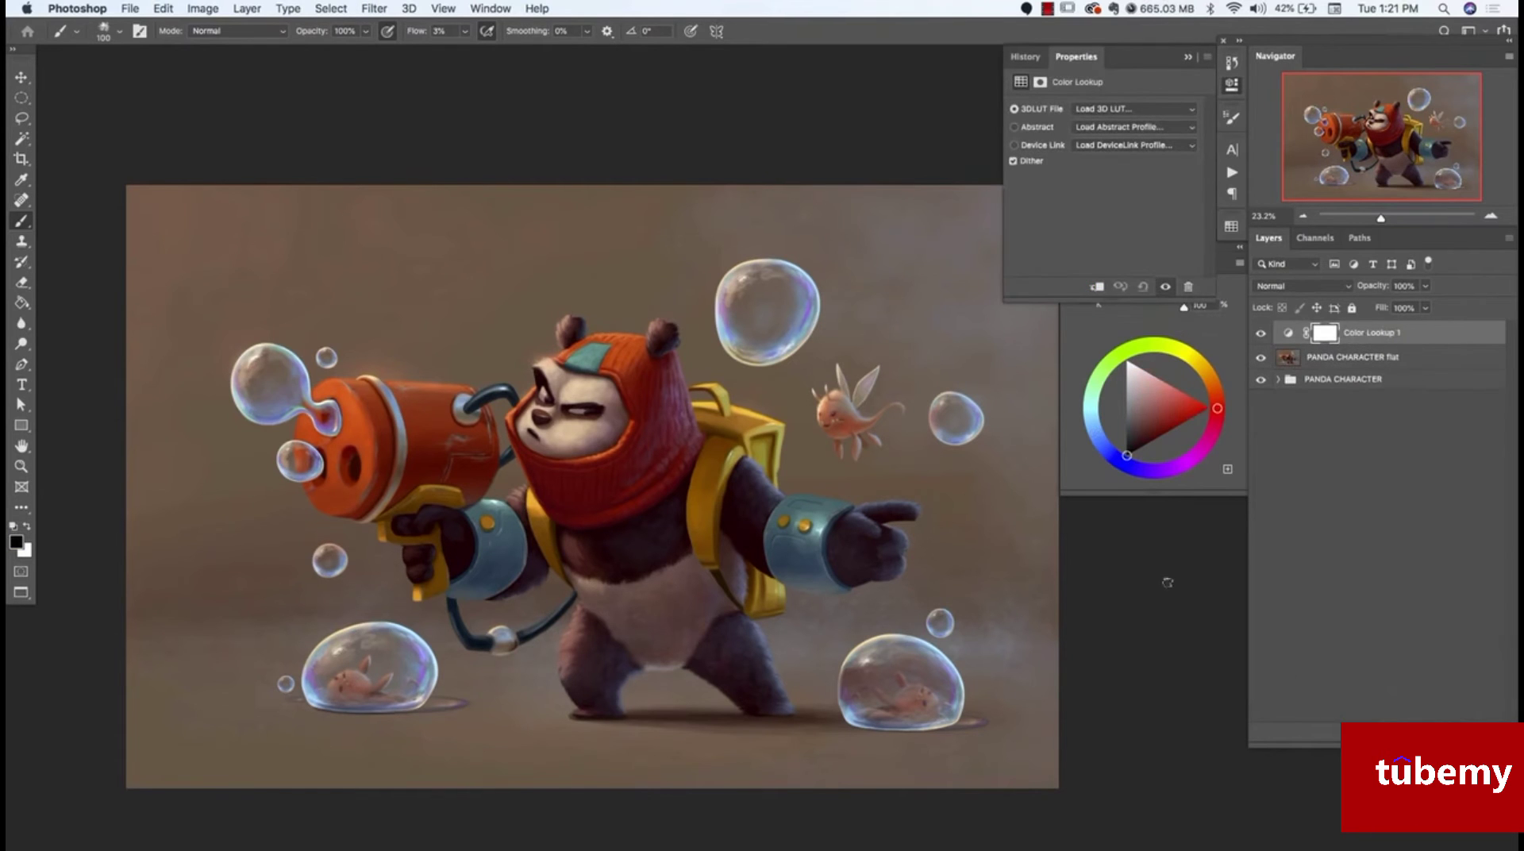
click(1140, 112)
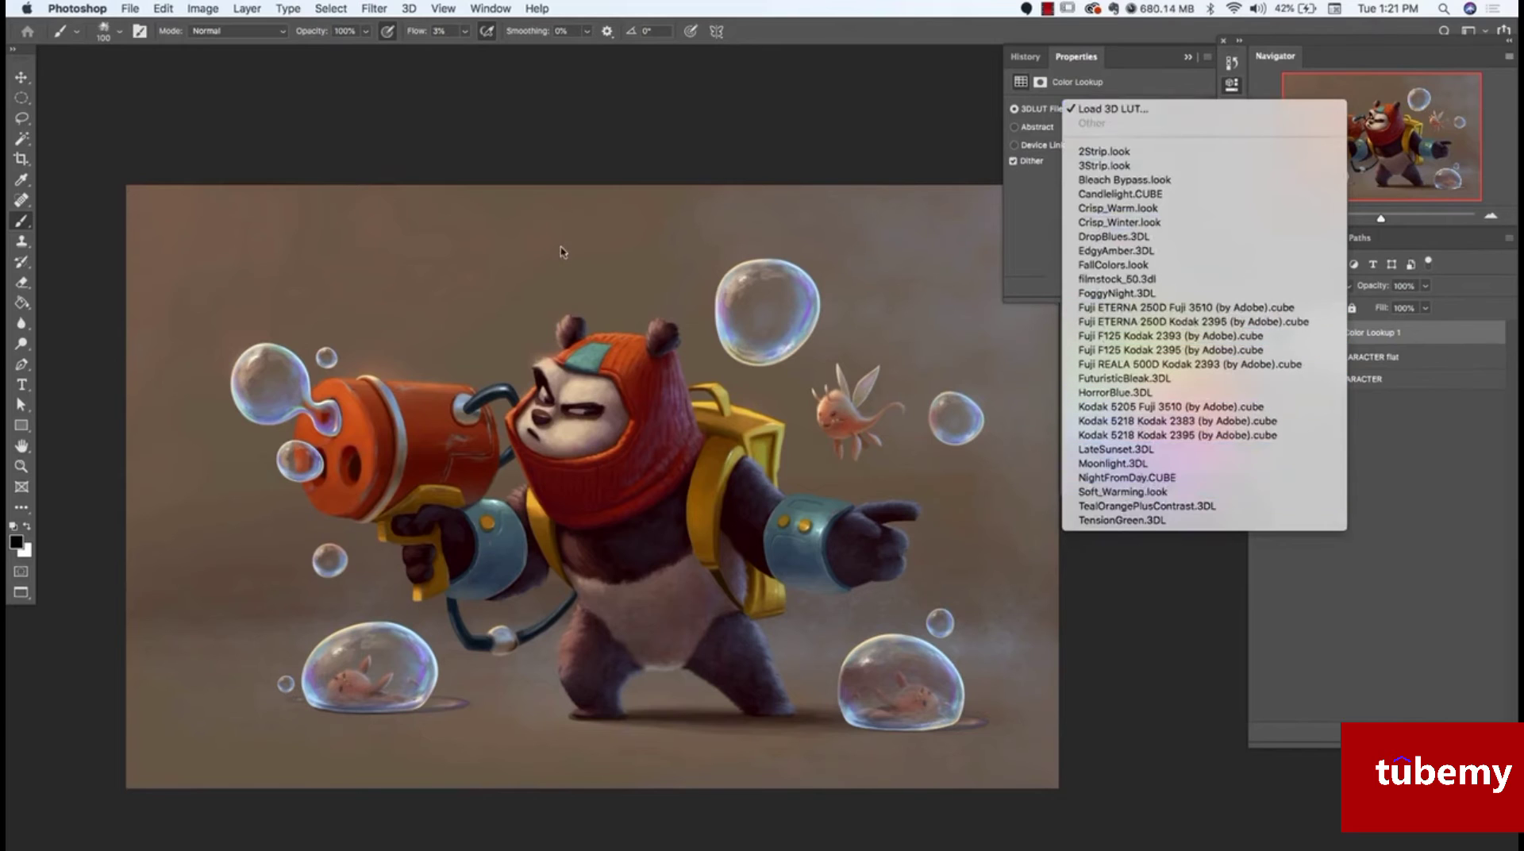
click(215, 11)
click(214, 11)
mouse_move(230, 30)
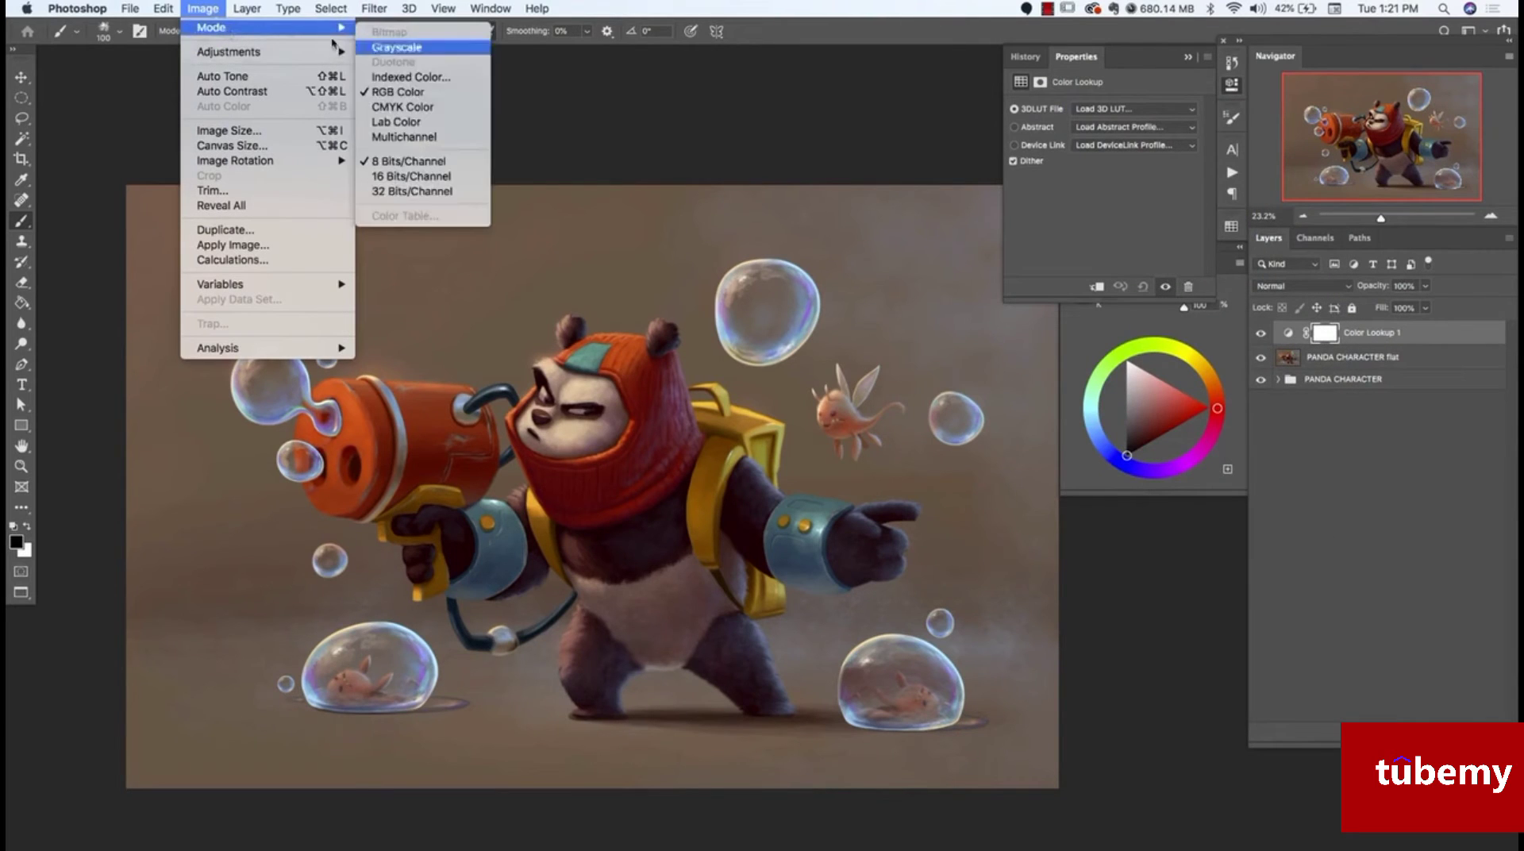
click(786, 44)
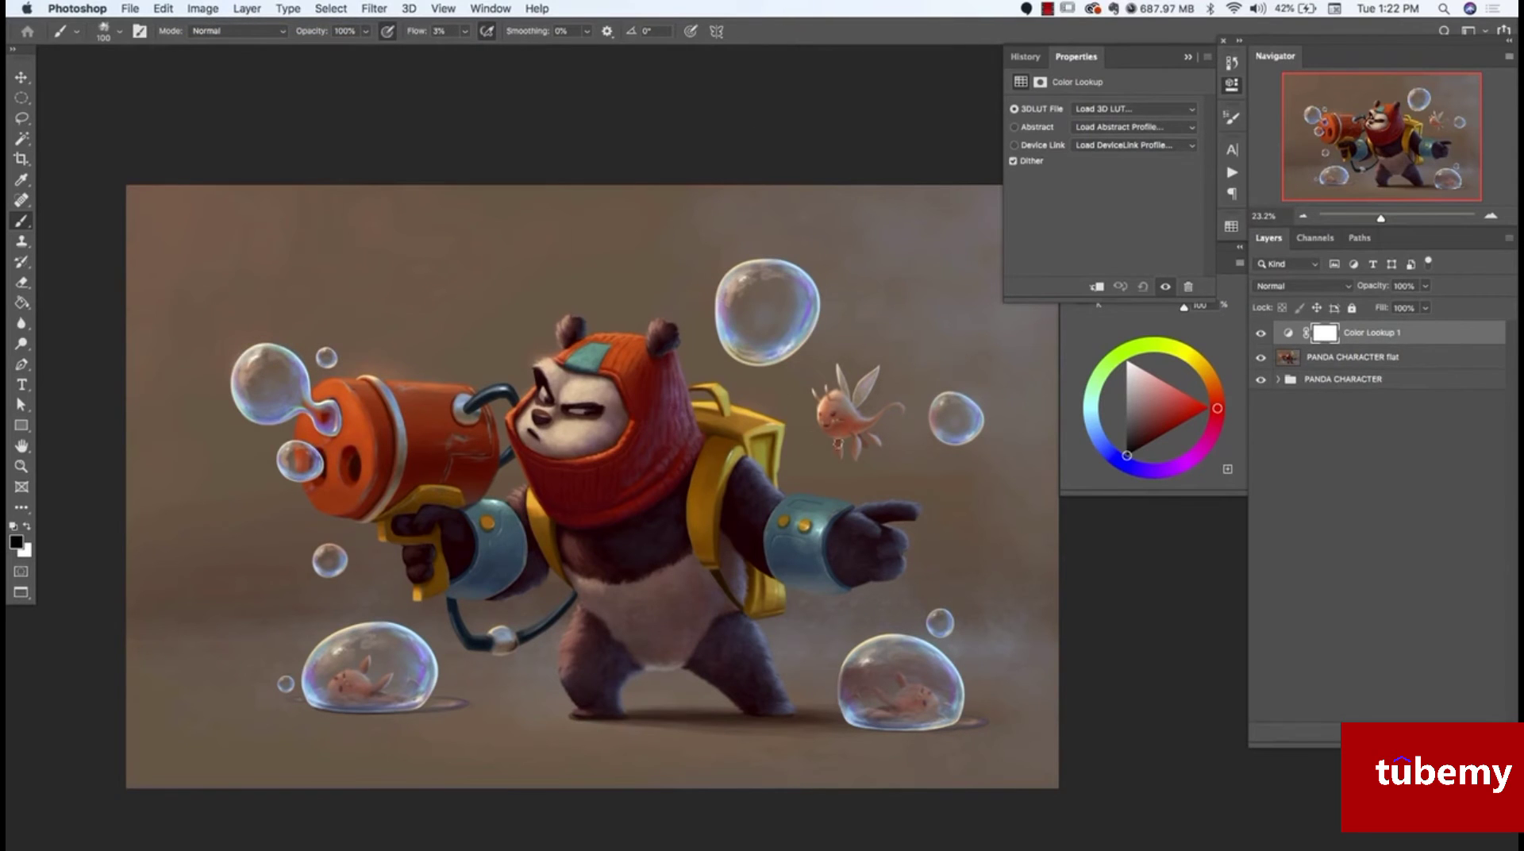
click(1367, 337)
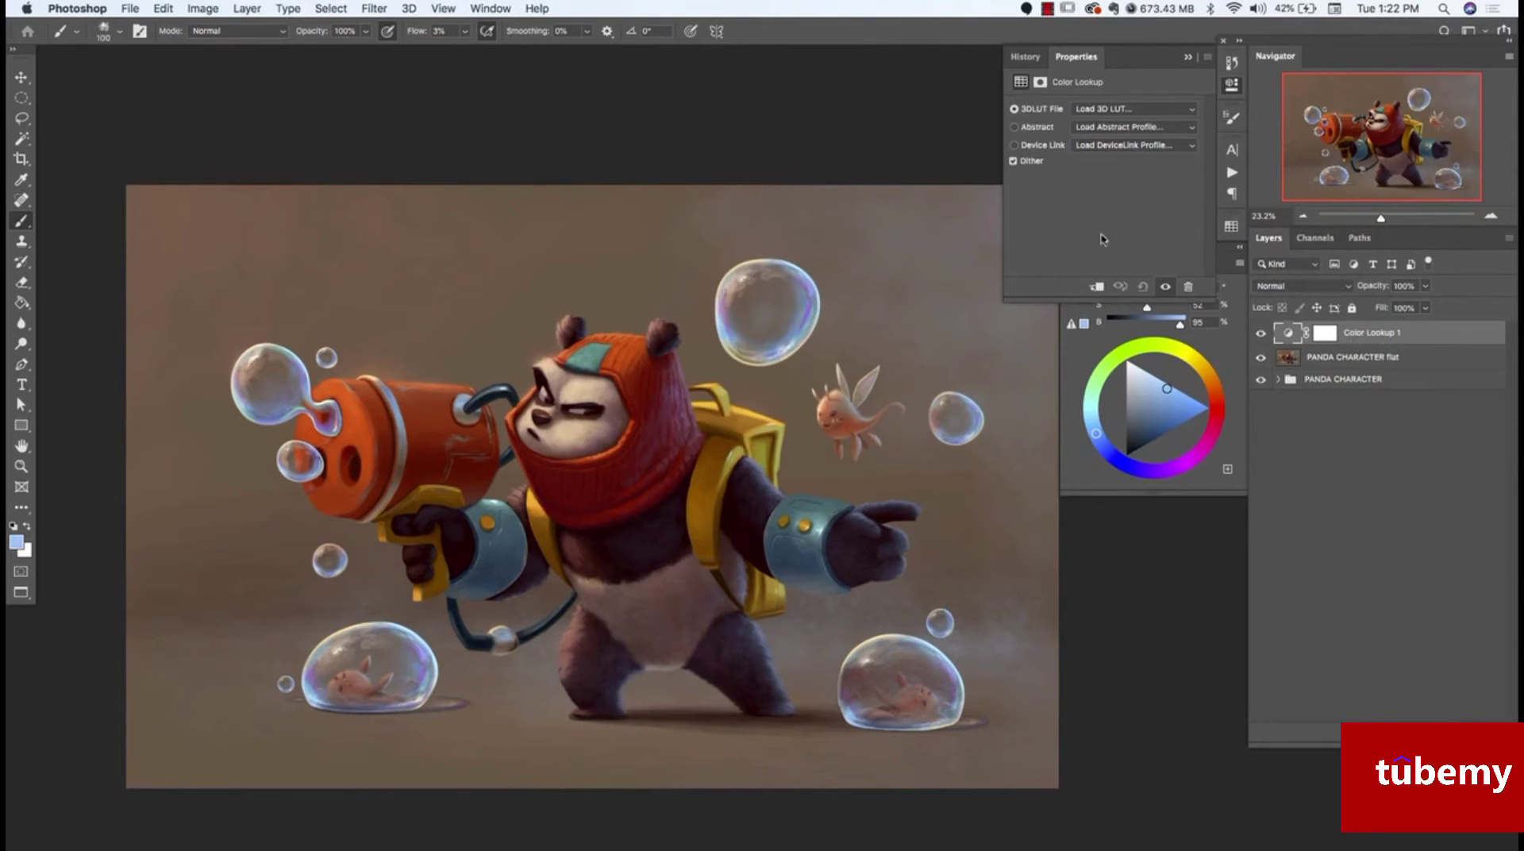
click(1188, 112)
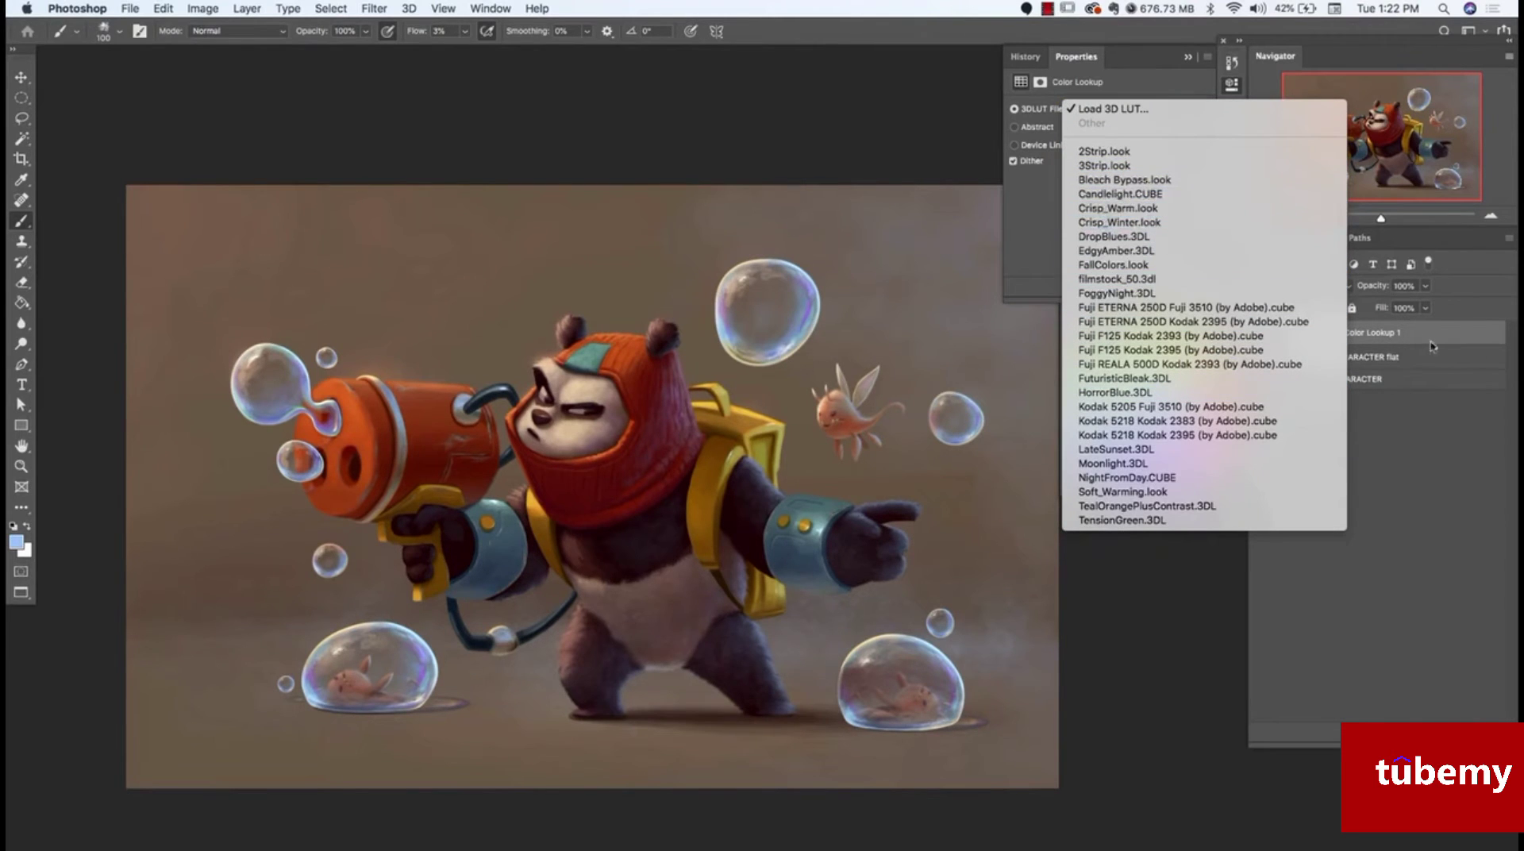
click(1403, 339)
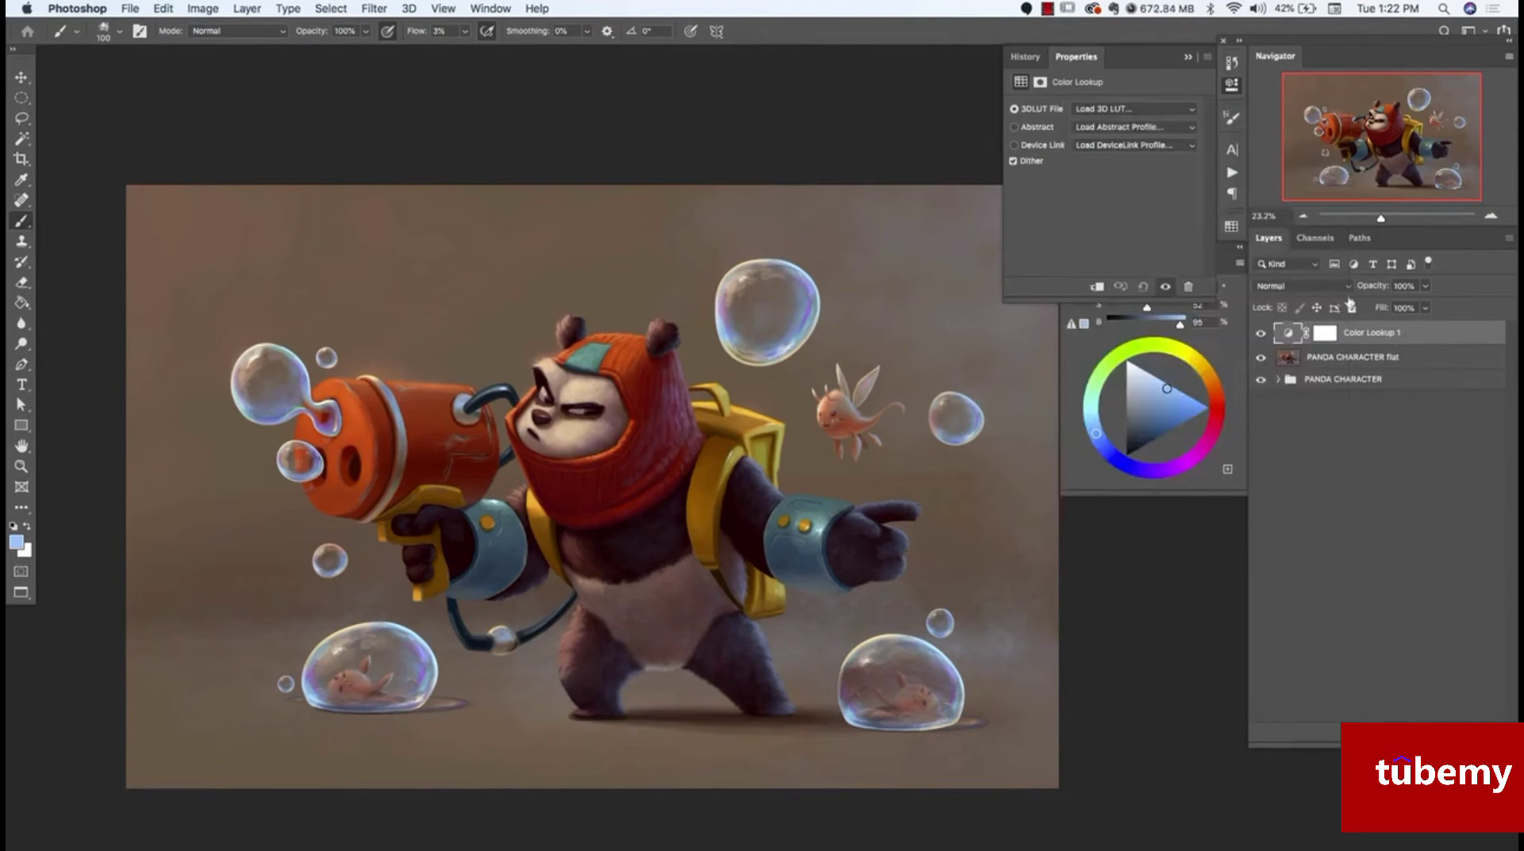
click(1424, 285)
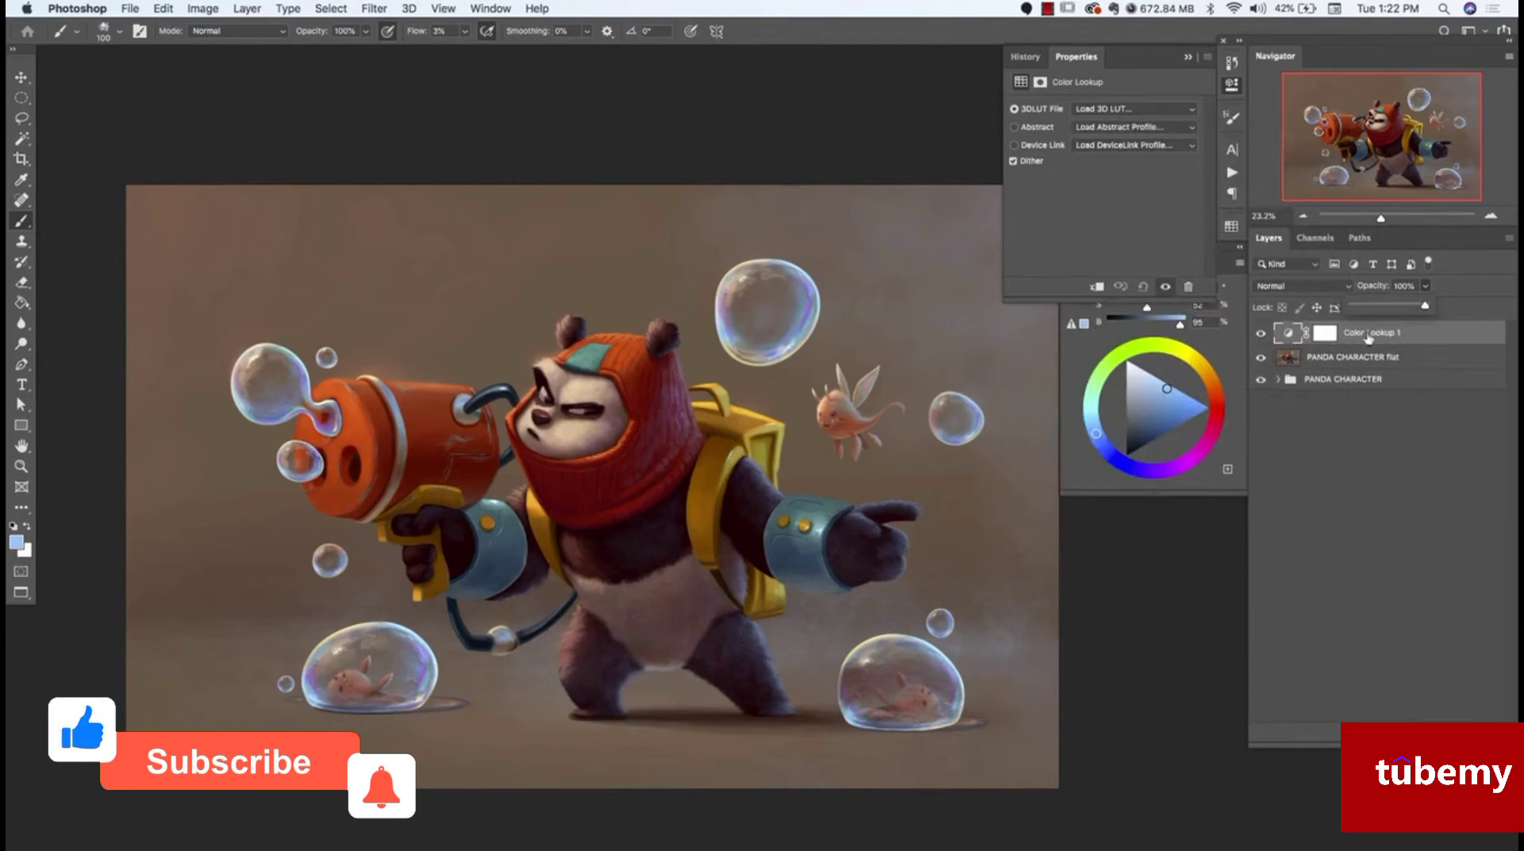
drag(1423, 306, 1404, 307)
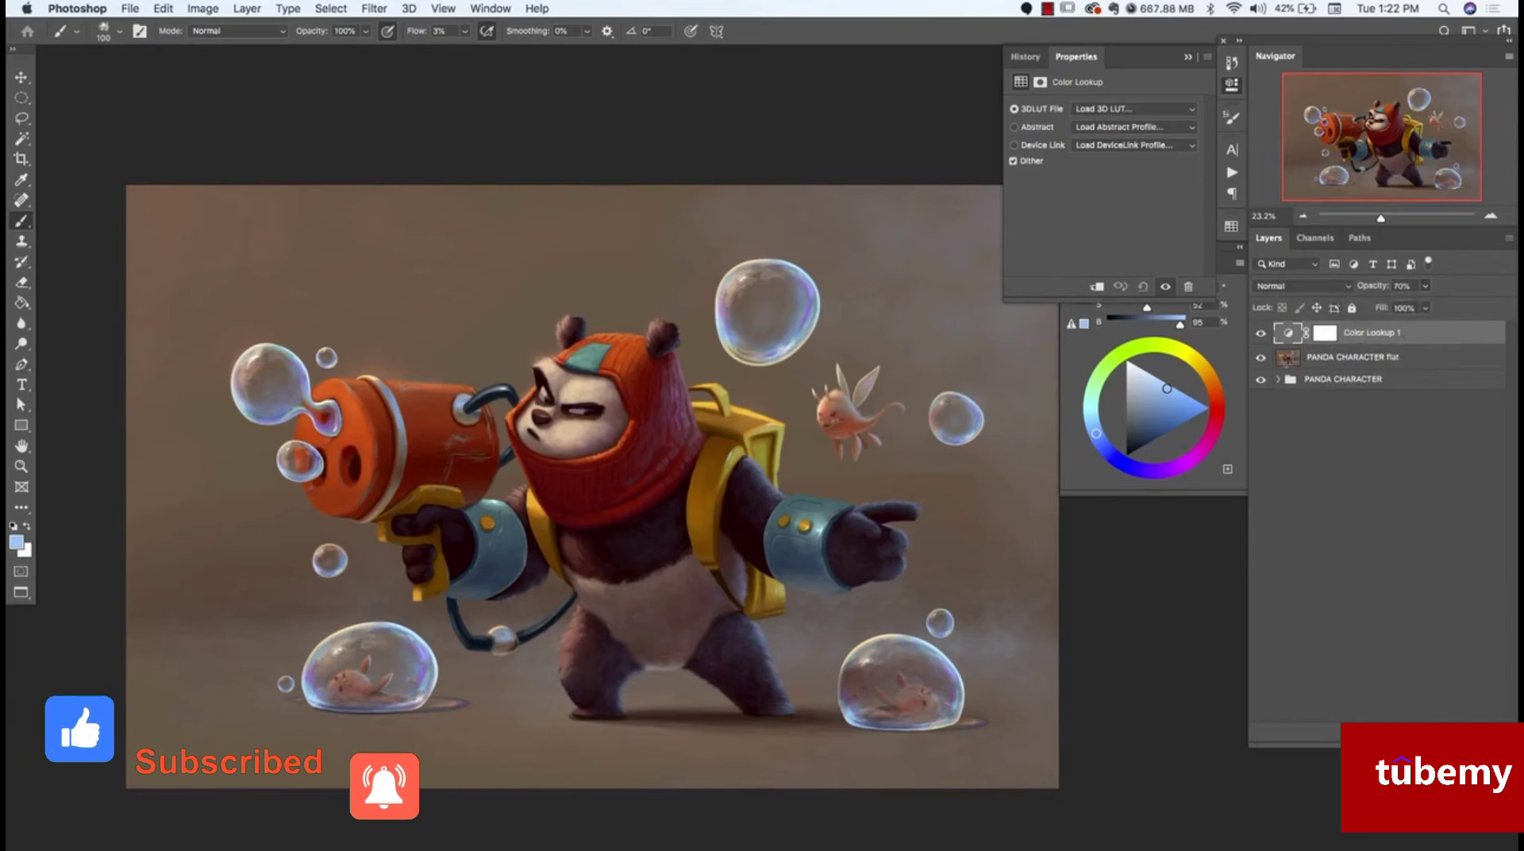
Try the Candlelight.CUBE, Crisp_Warm.look and FallColors.look grades, toggling visibility to compare
click(1137, 109)
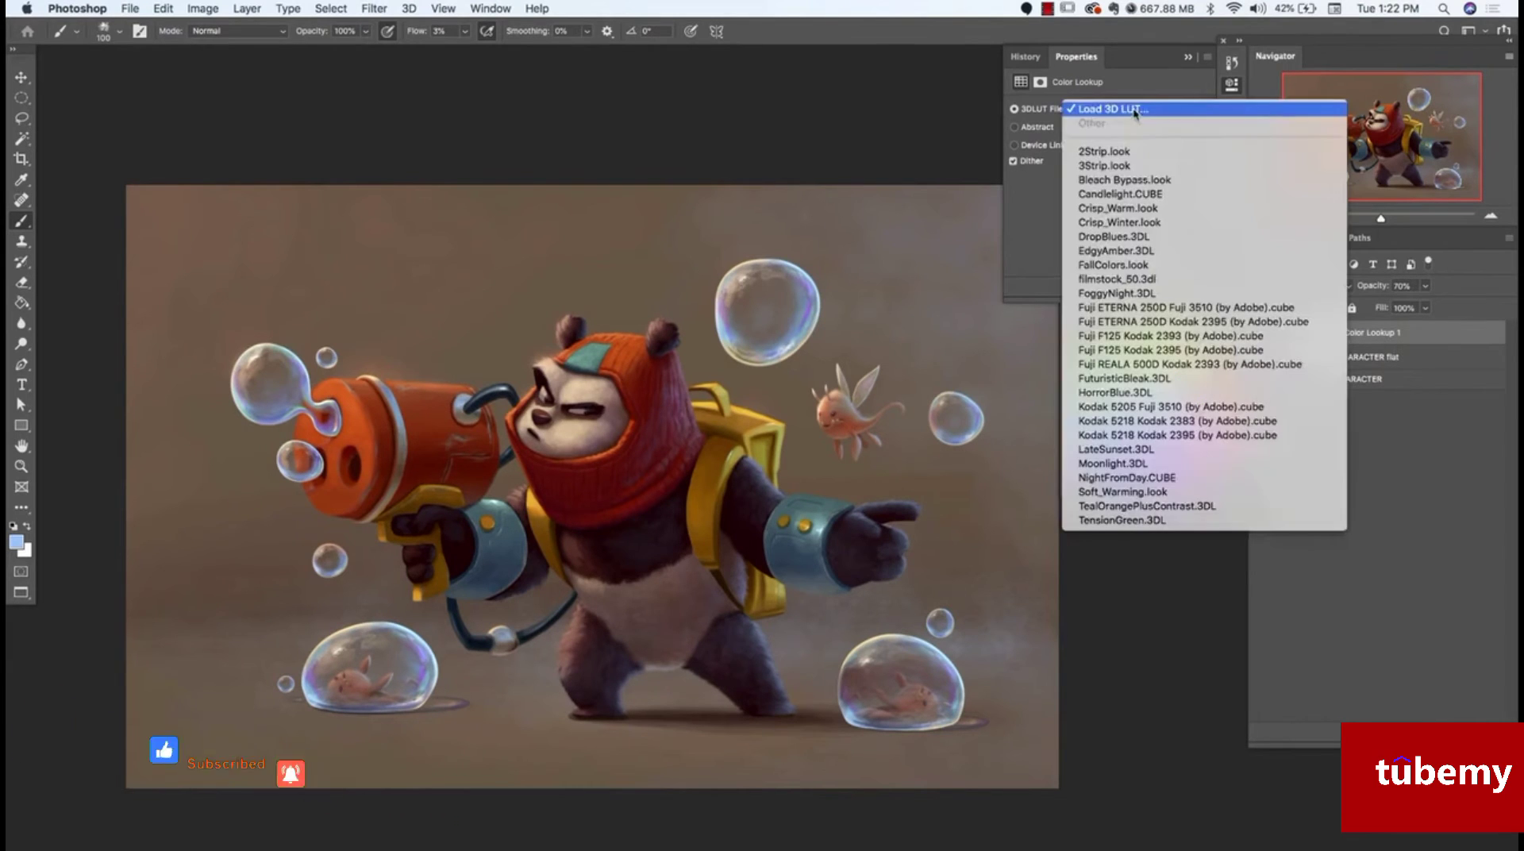
click(1137, 194)
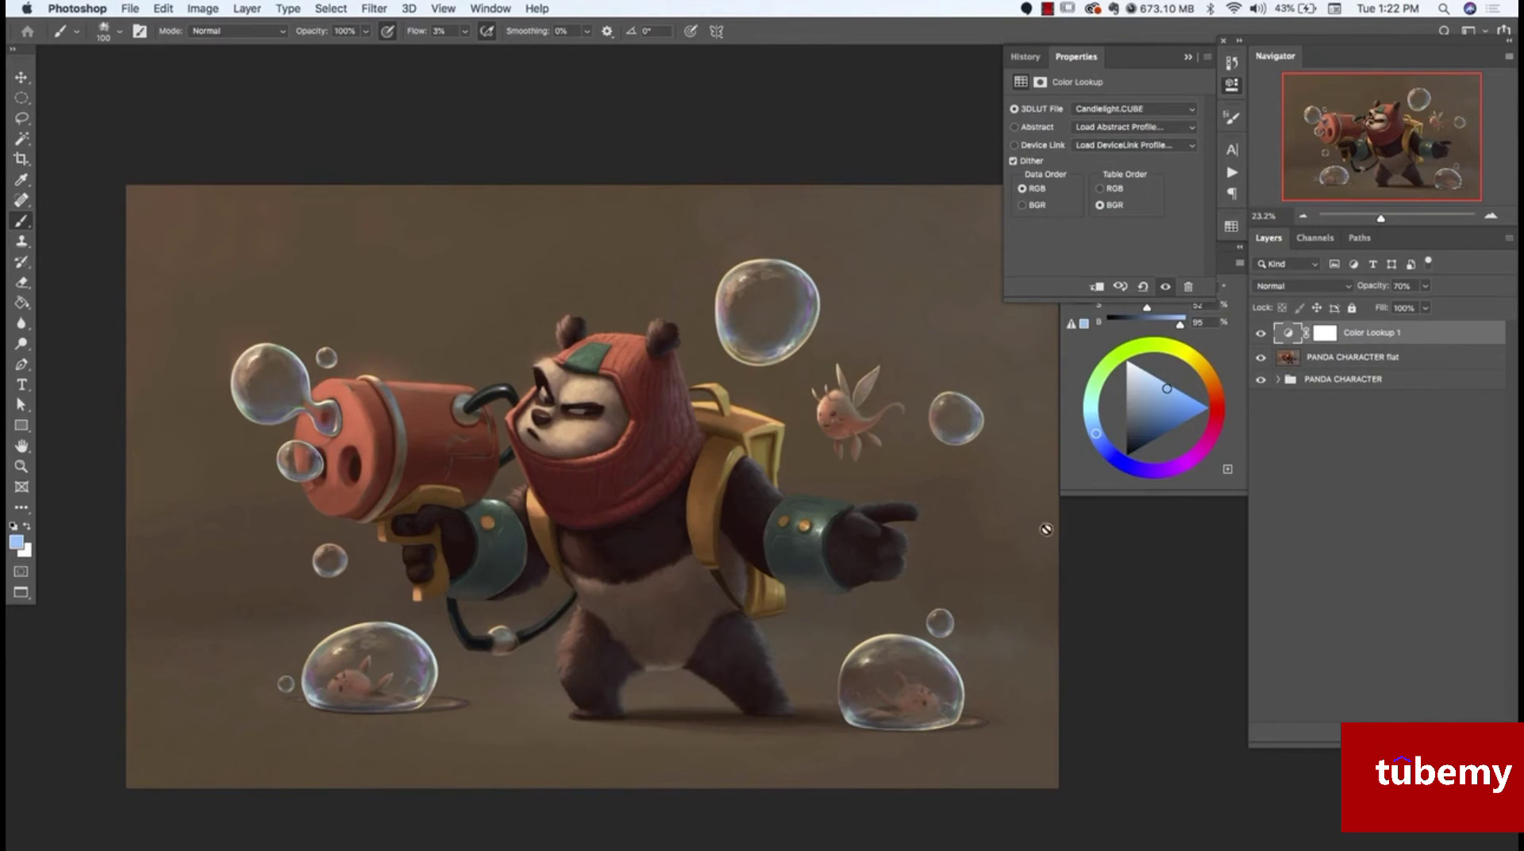
click(1147, 112)
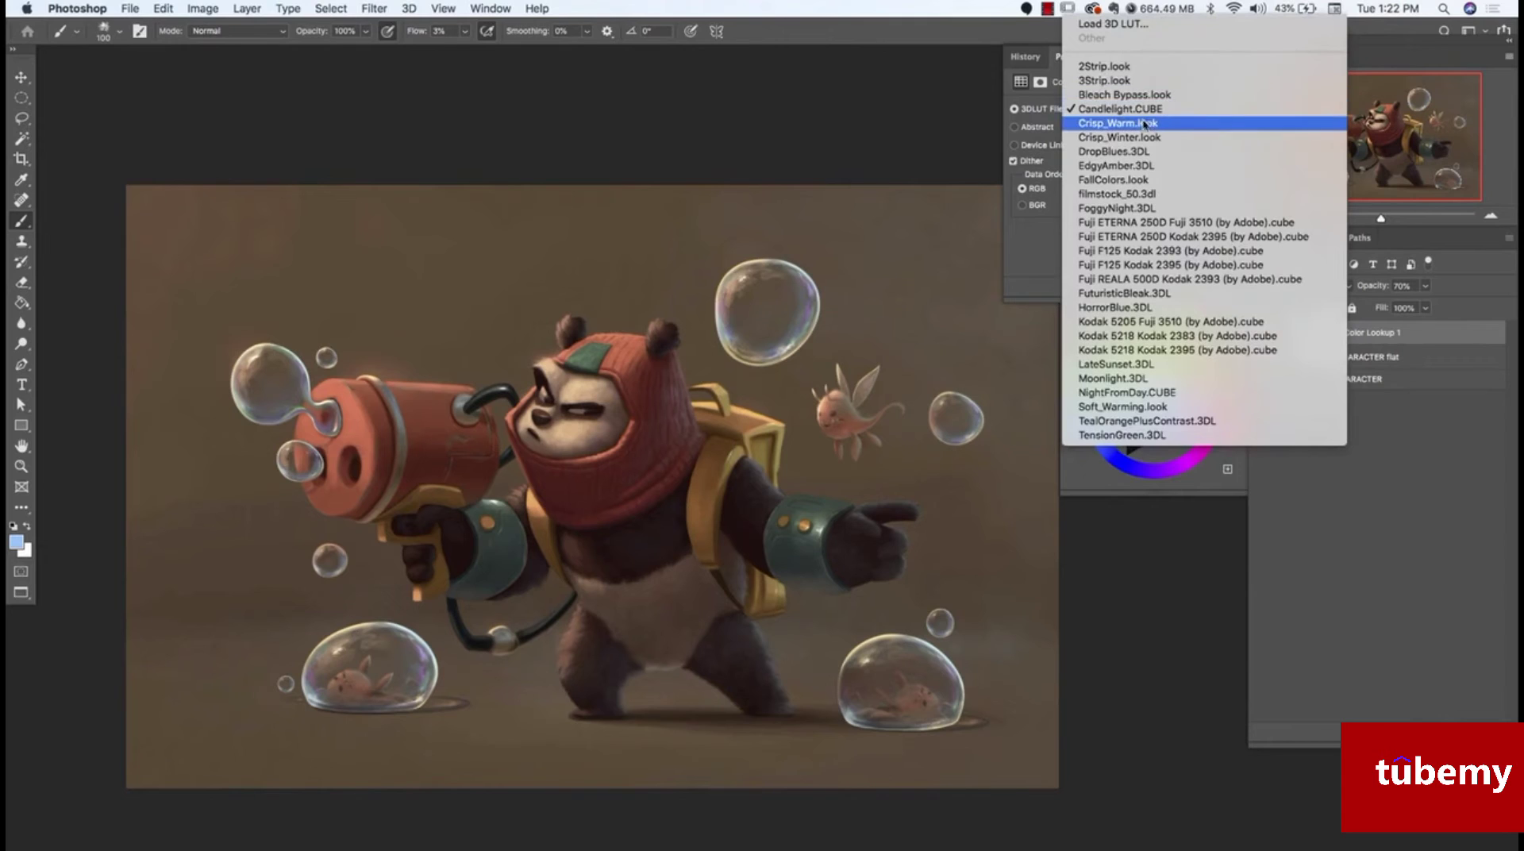
click(1148, 126)
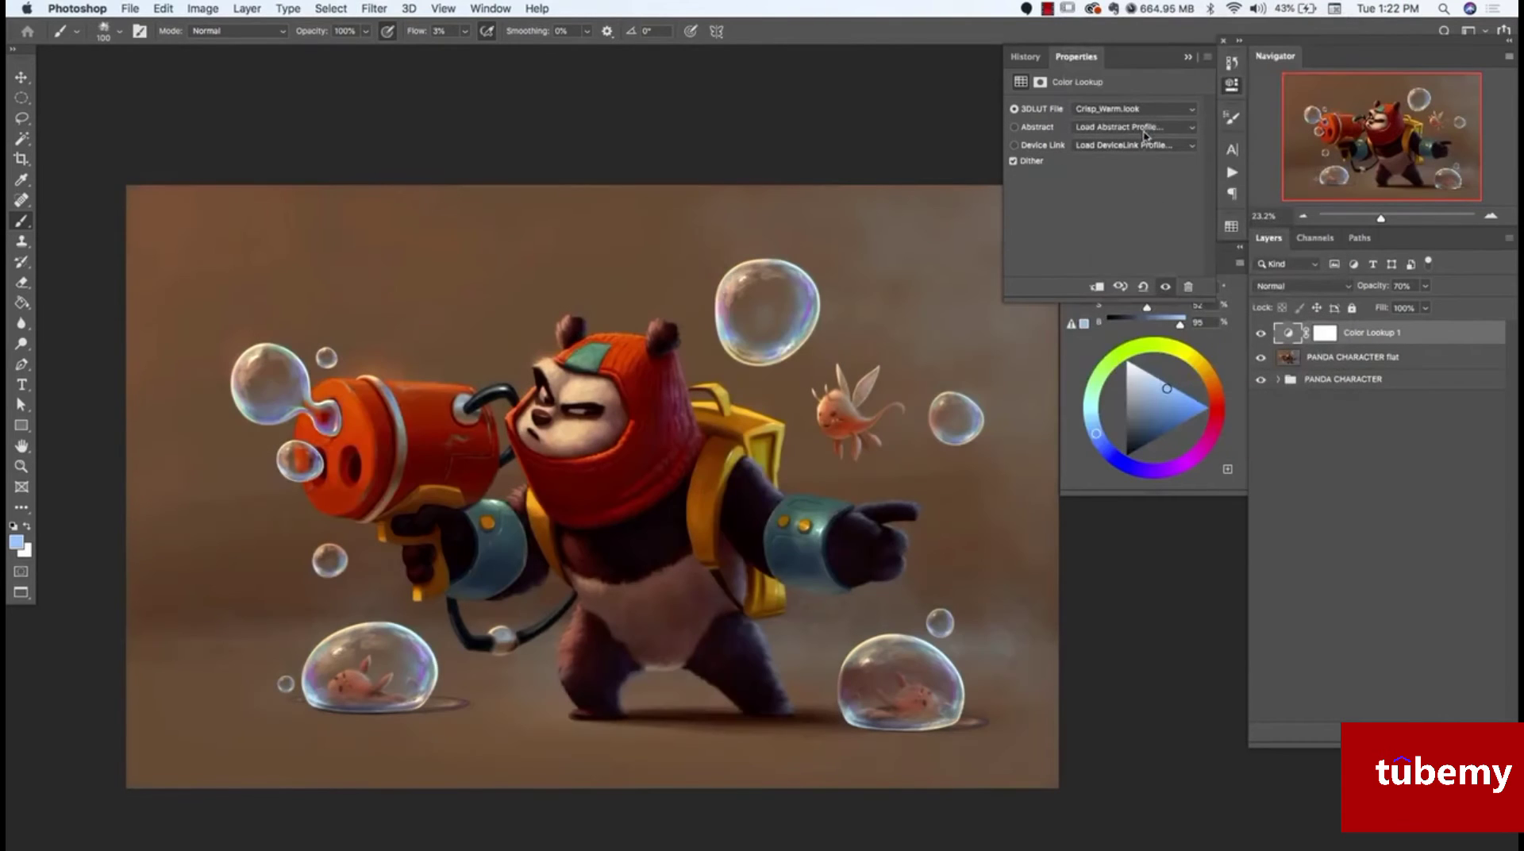
click(1144, 111)
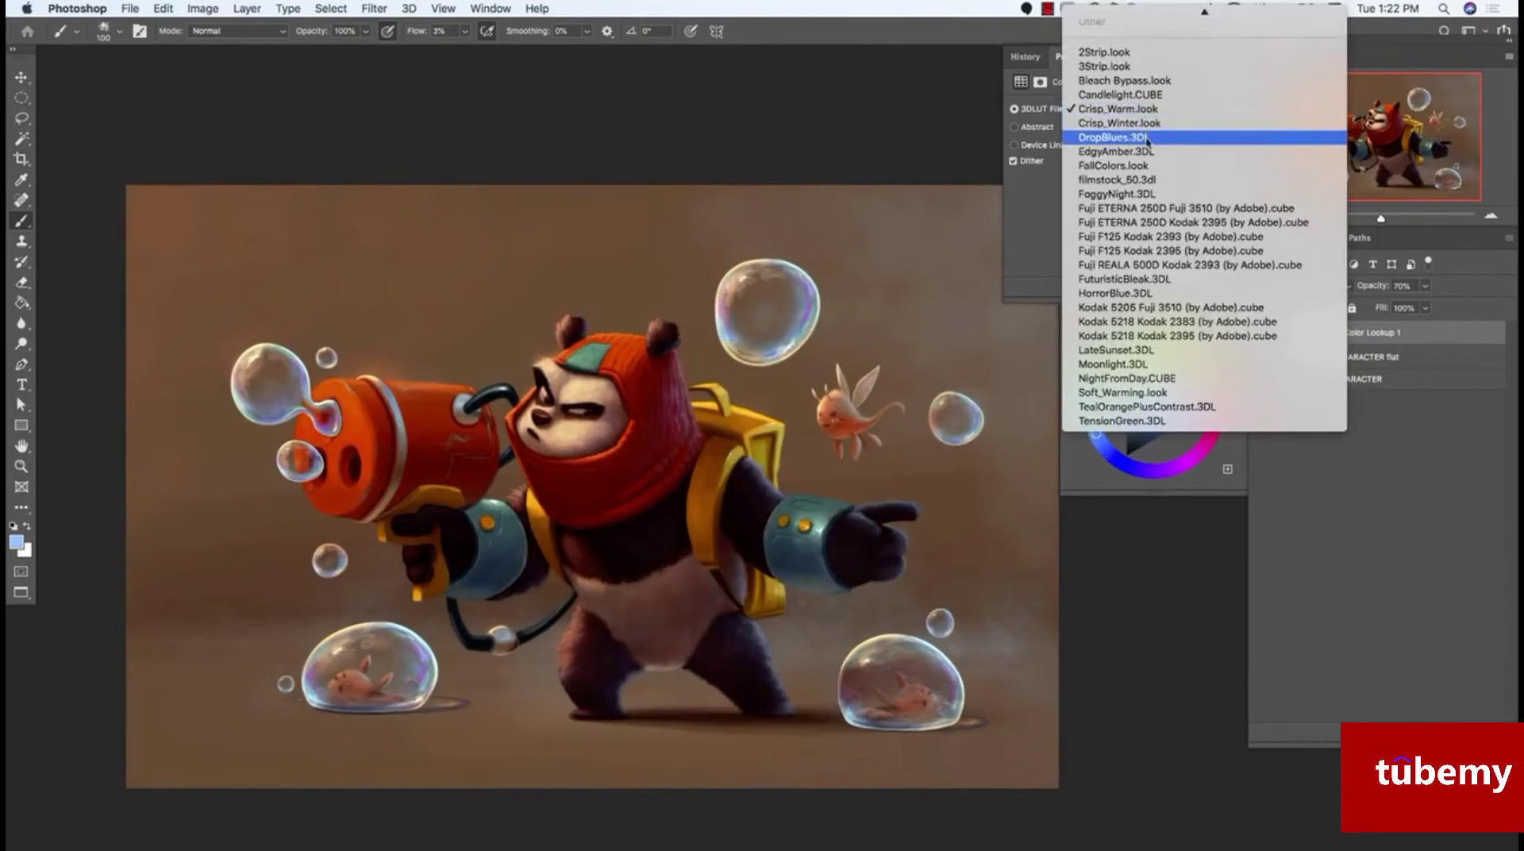
click(1143, 166)
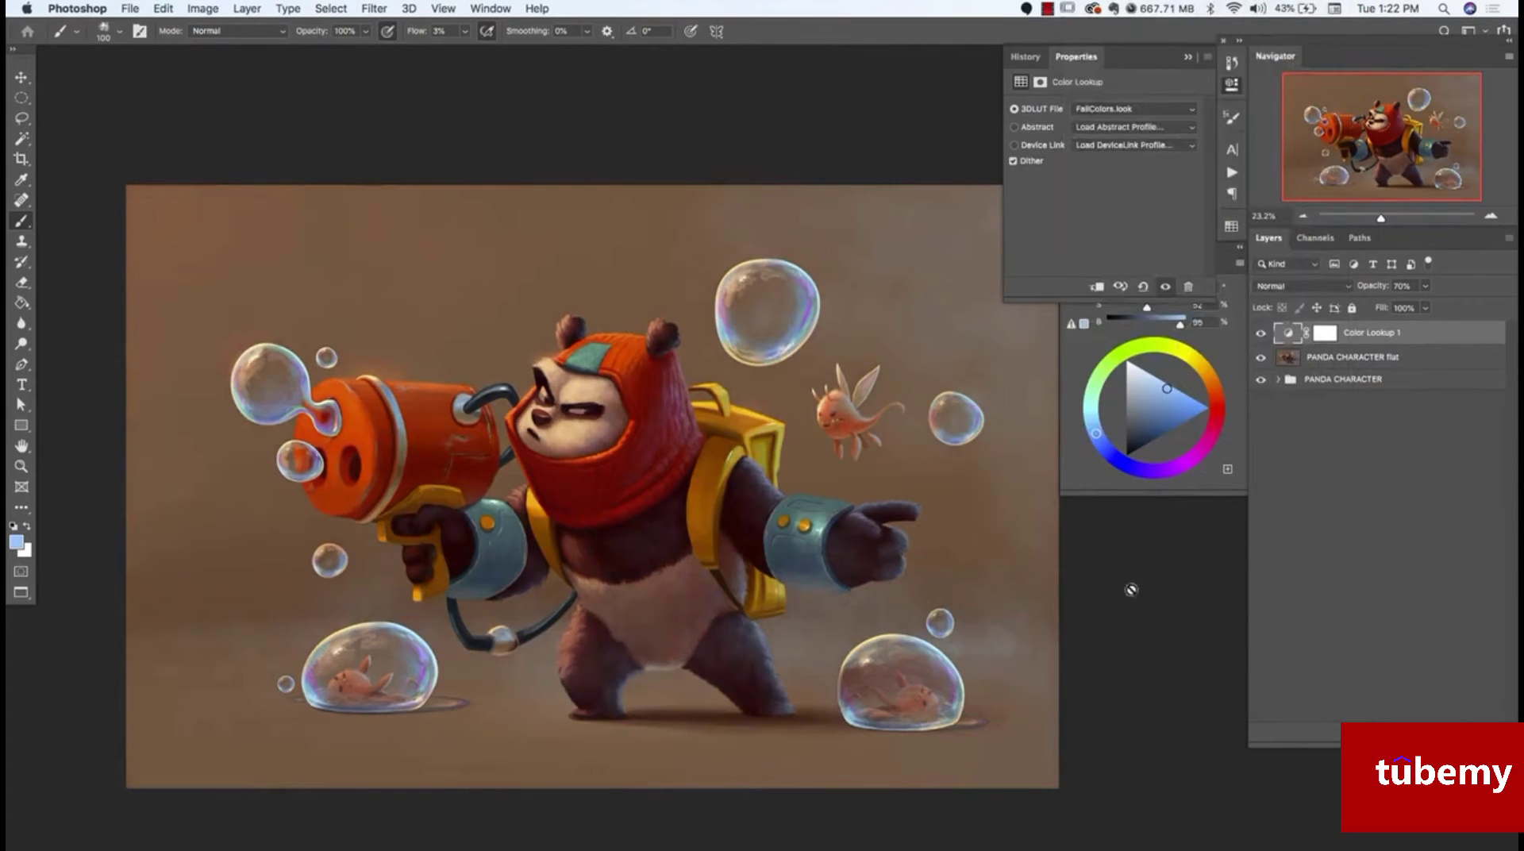
click(1260, 335)
click(1260, 334)
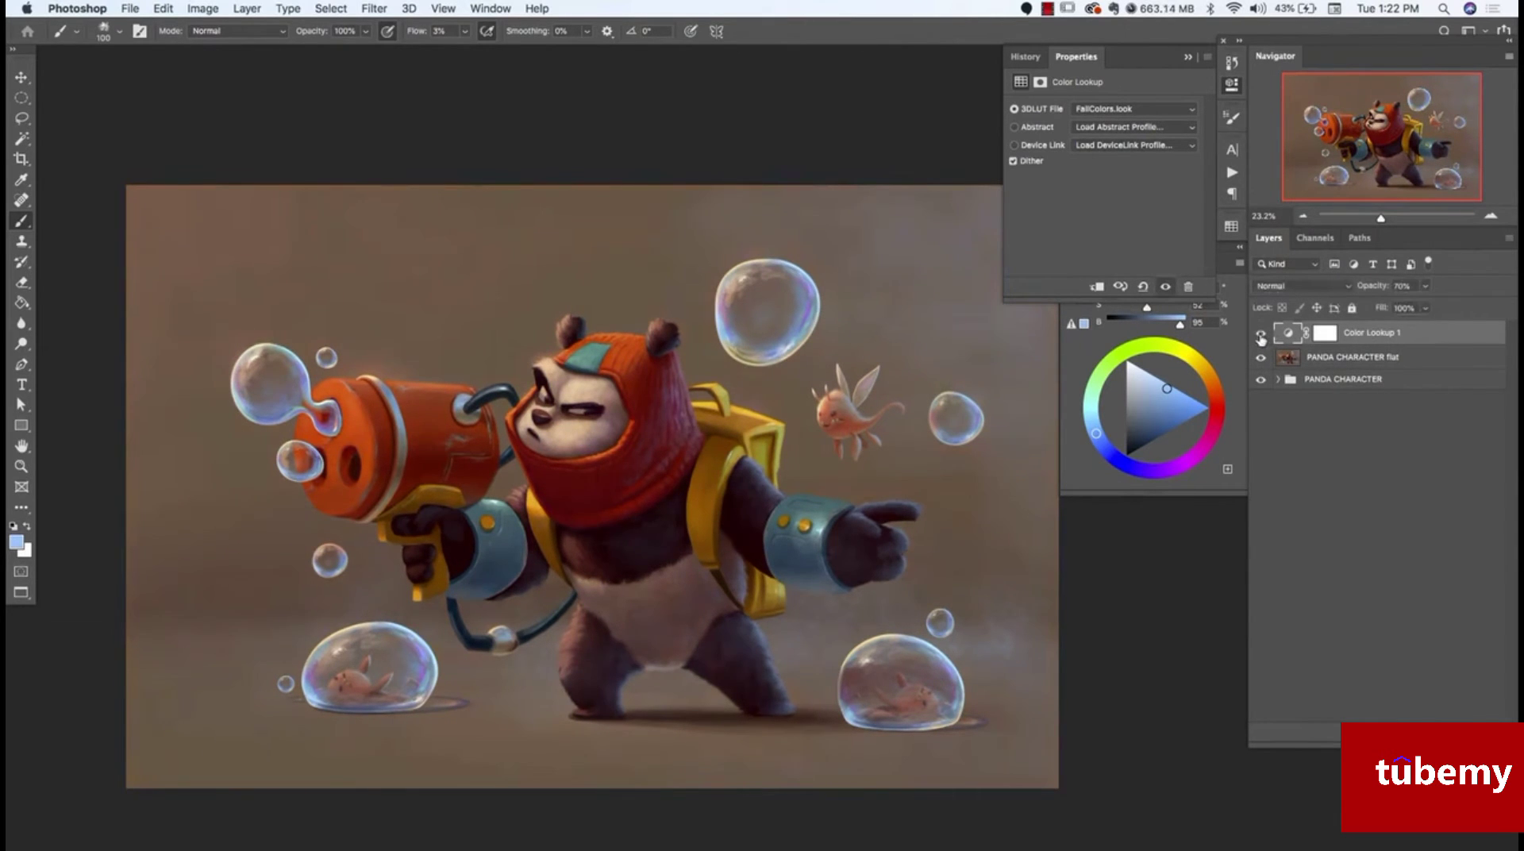
Try FuturisticBleak.3DL, then settle on the NightFromDay.CUBE lookup
click(1165, 111)
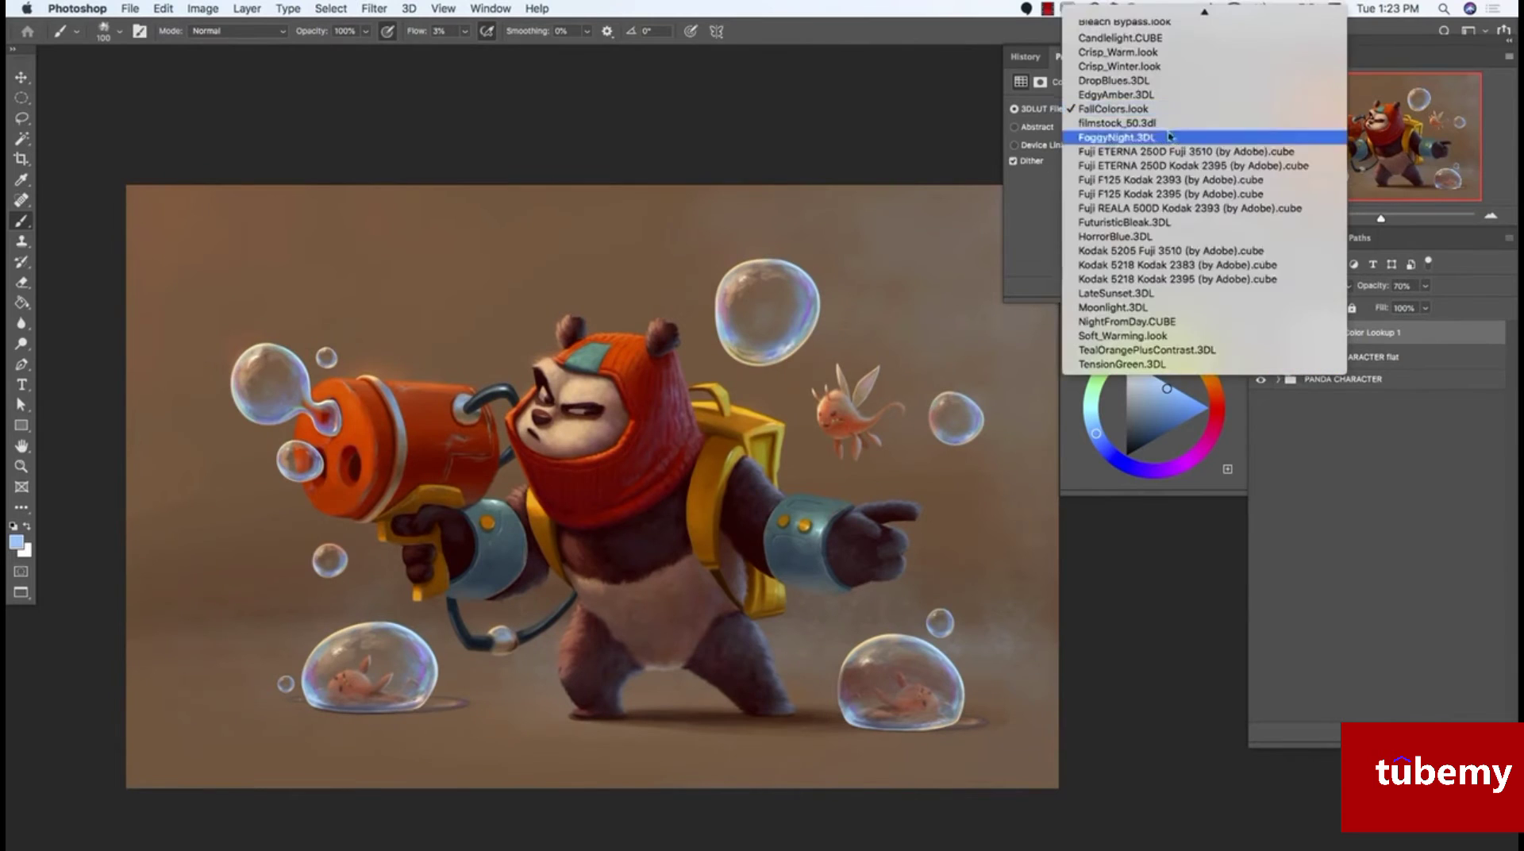
click(1158, 223)
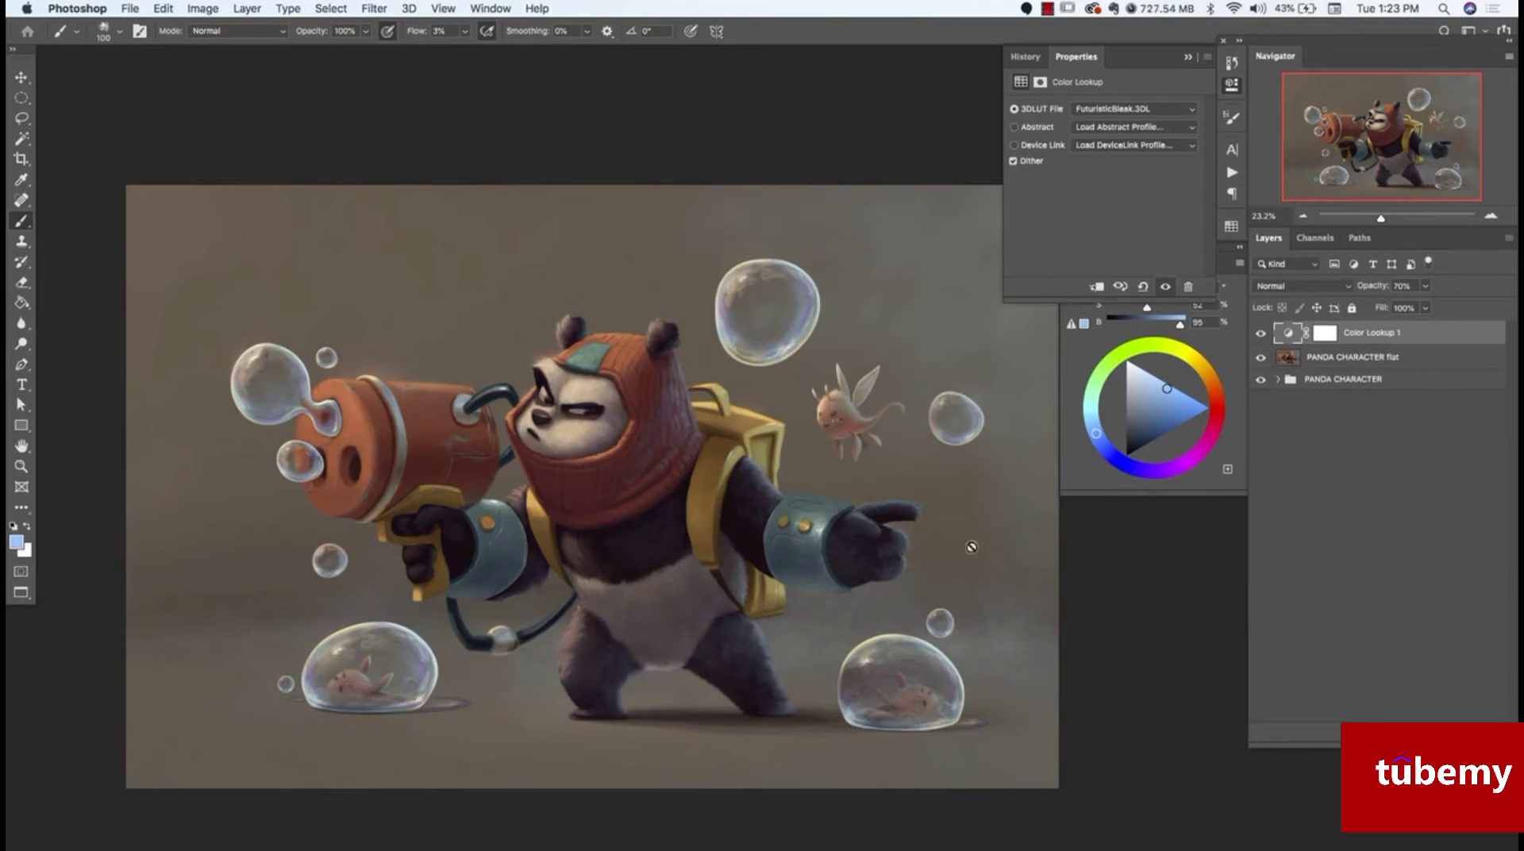
click(1174, 113)
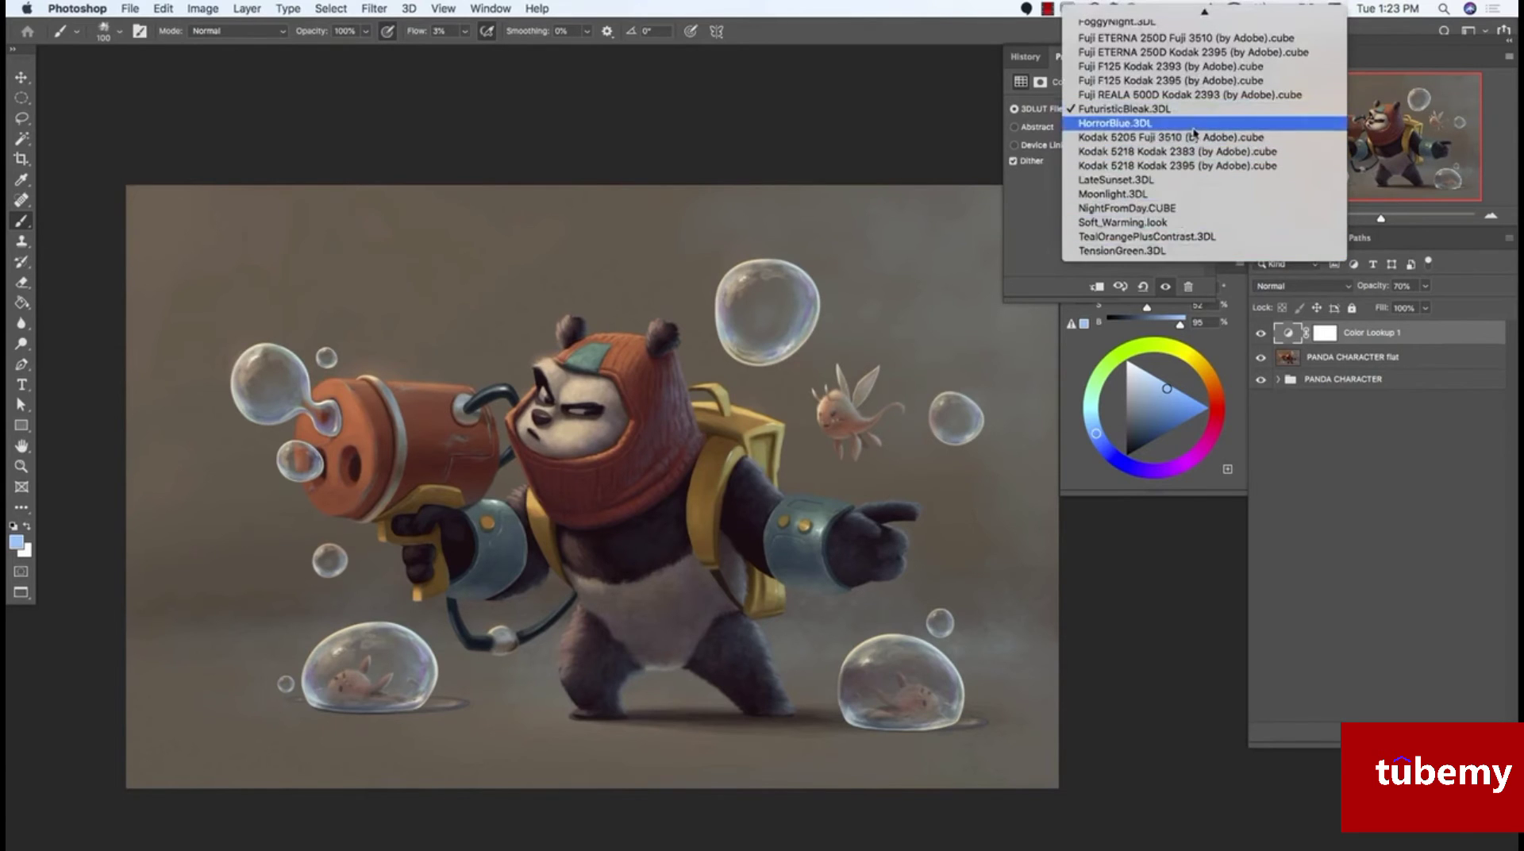
click(1164, 208)
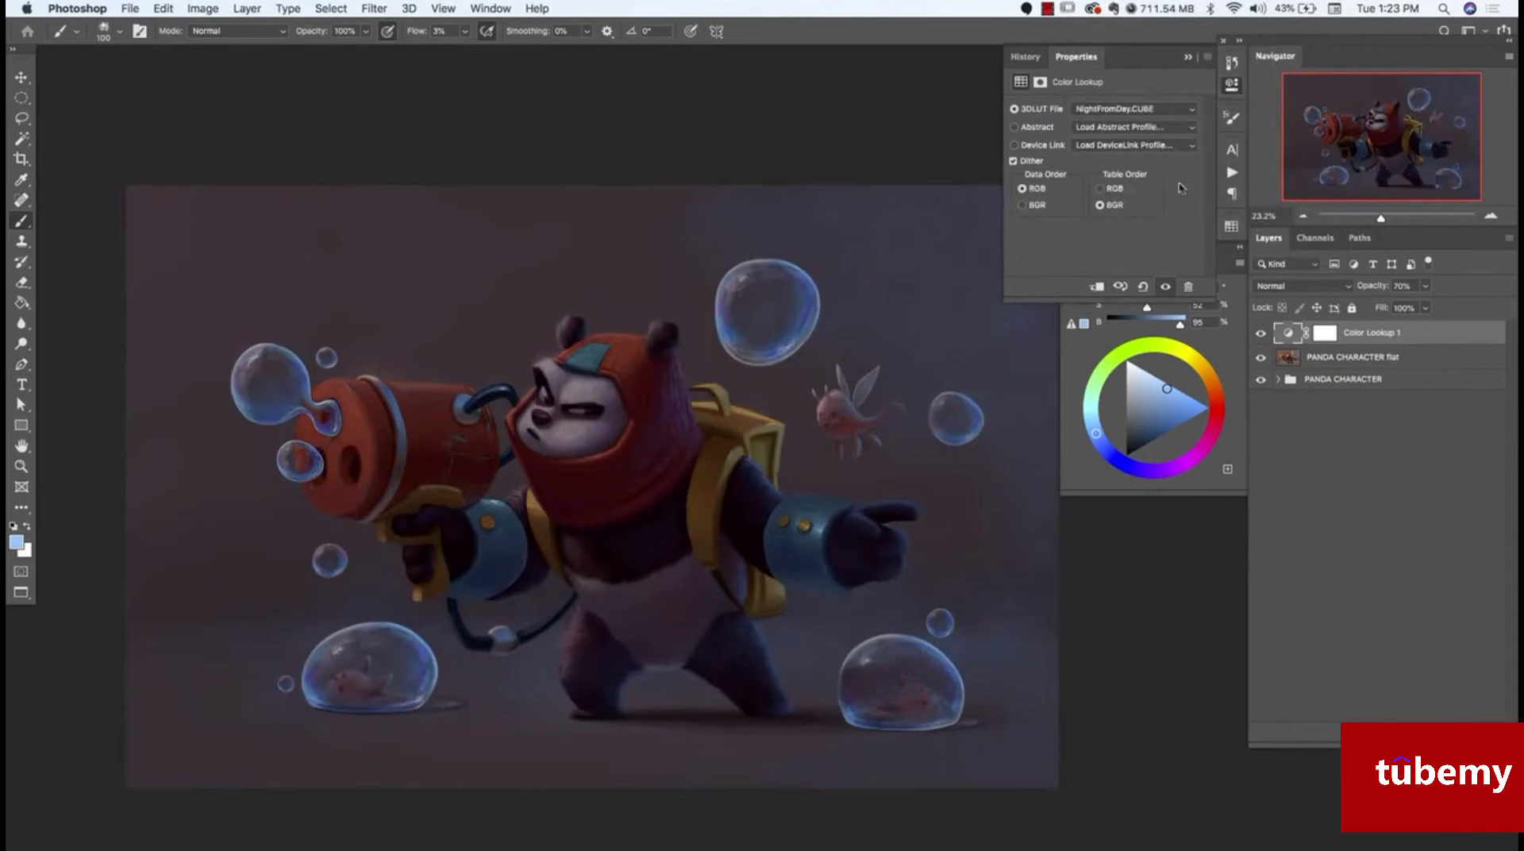
click(1188, 56)
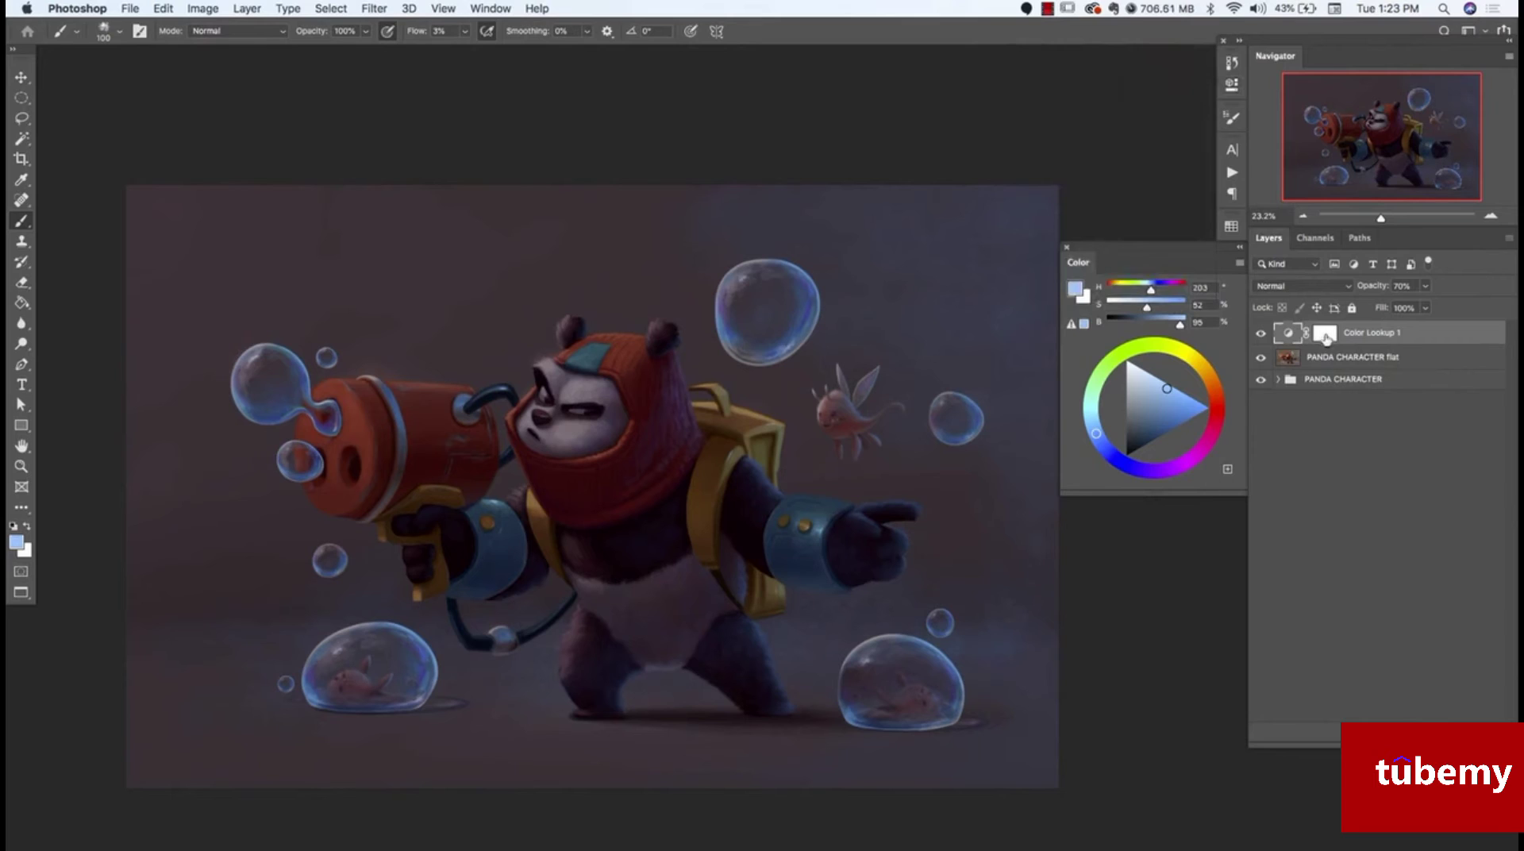
Target the Color Lookup 1 mask with default colours and a lolish_hard brush at 30% flow, size 150
click(1325, 334)
key(d)
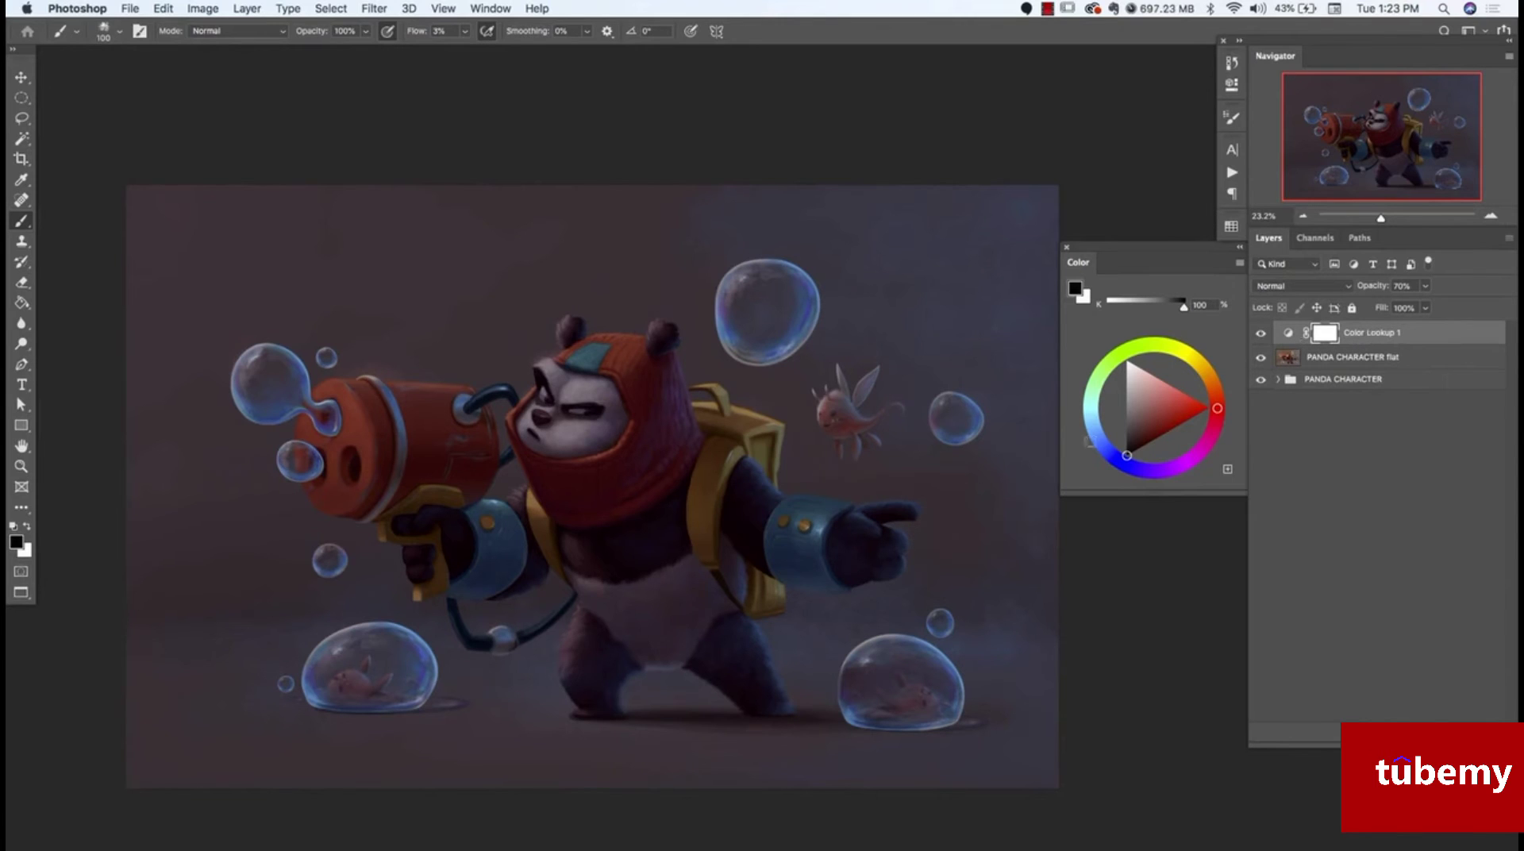
click(1261, 334)
click(1260, 334)
click(113, 36)
click(284, 454)
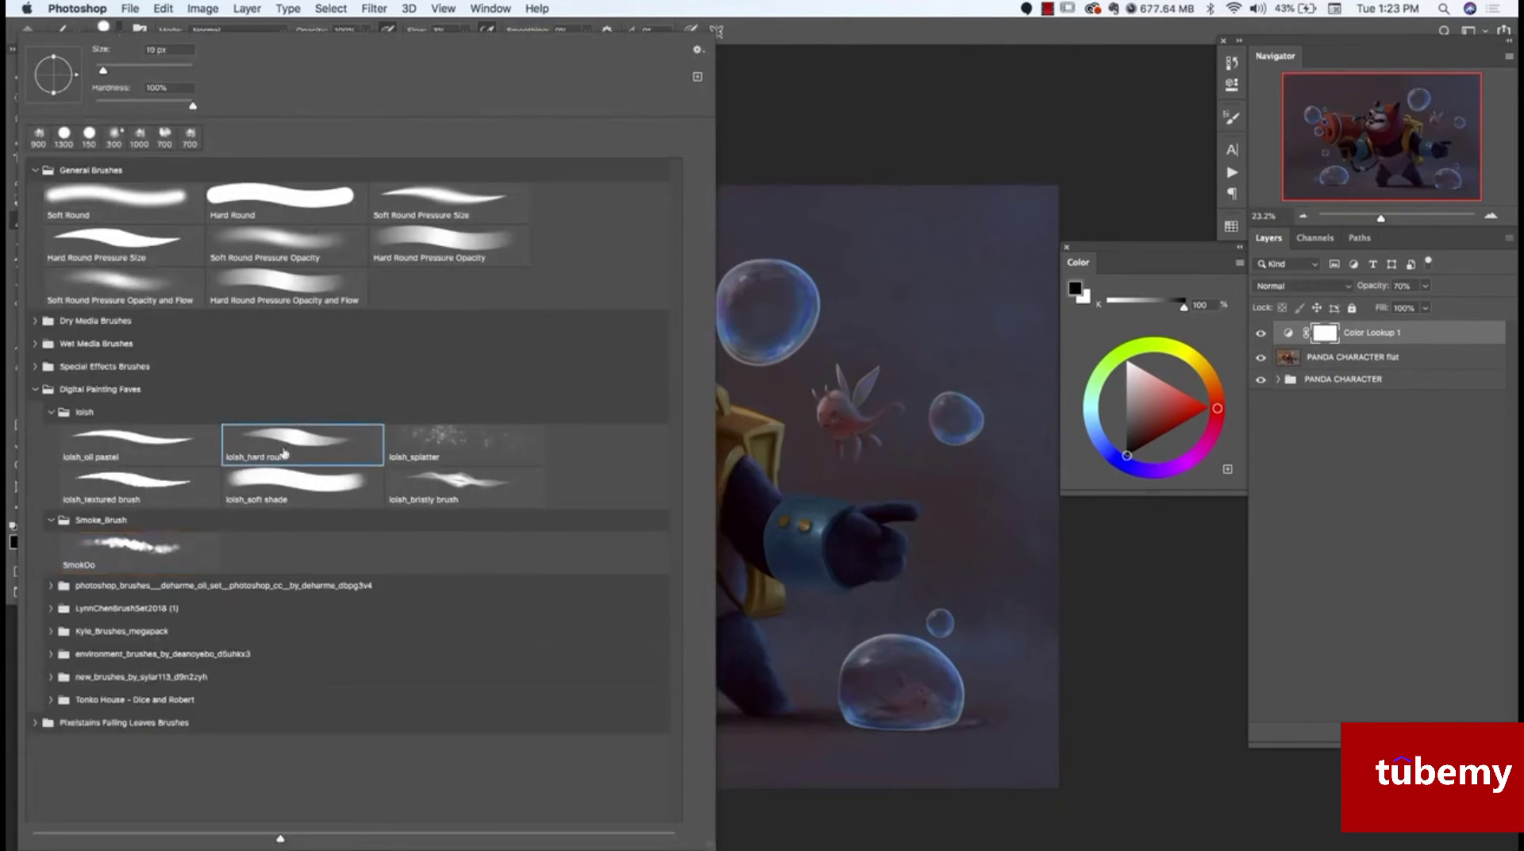
click(758, 30)
click(465, 32)
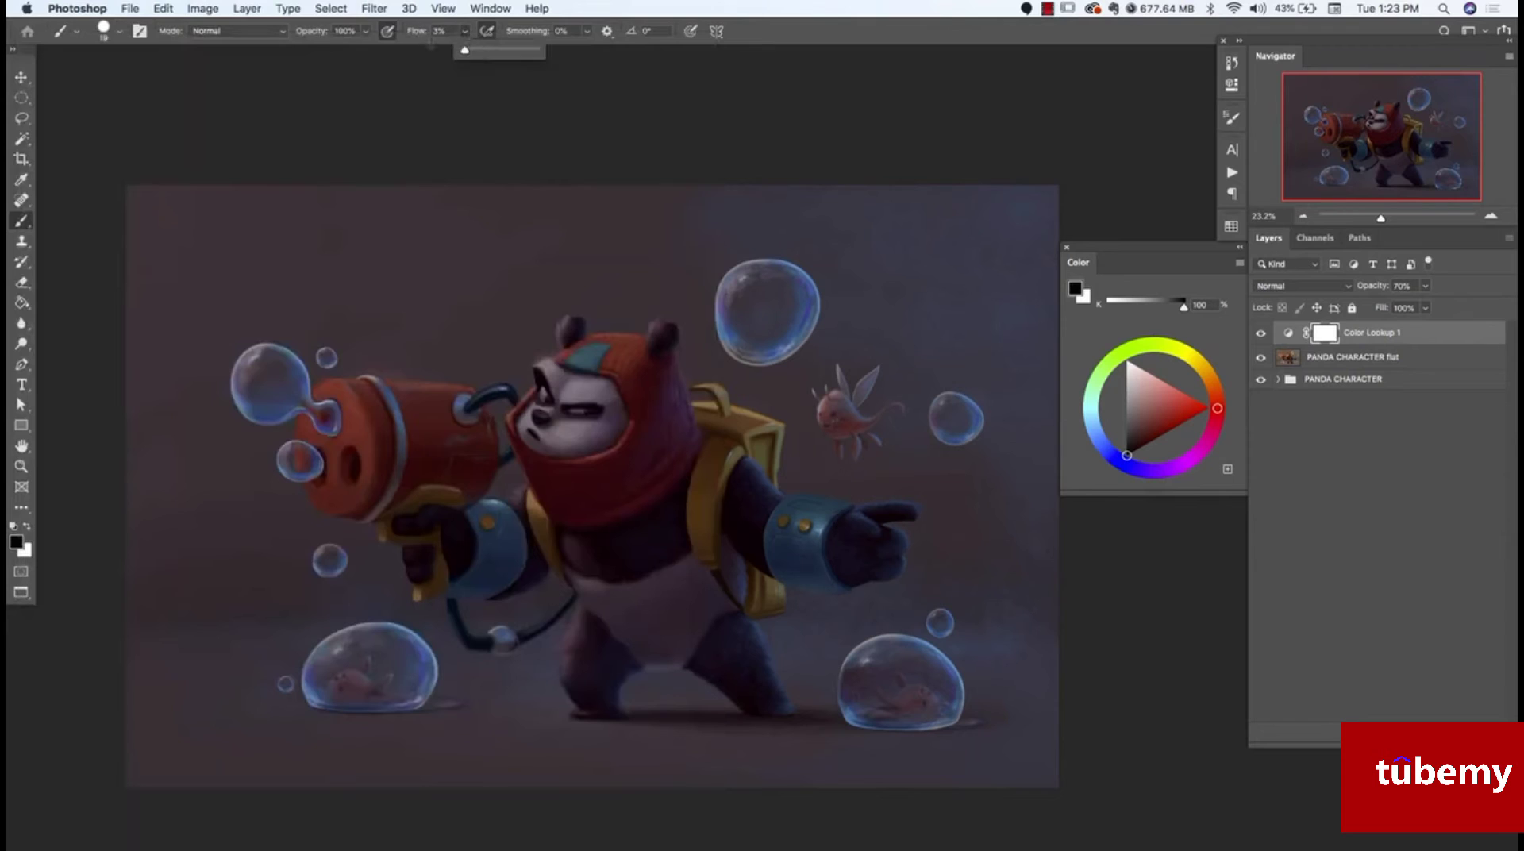
click(476, 50)
click(719, 54)
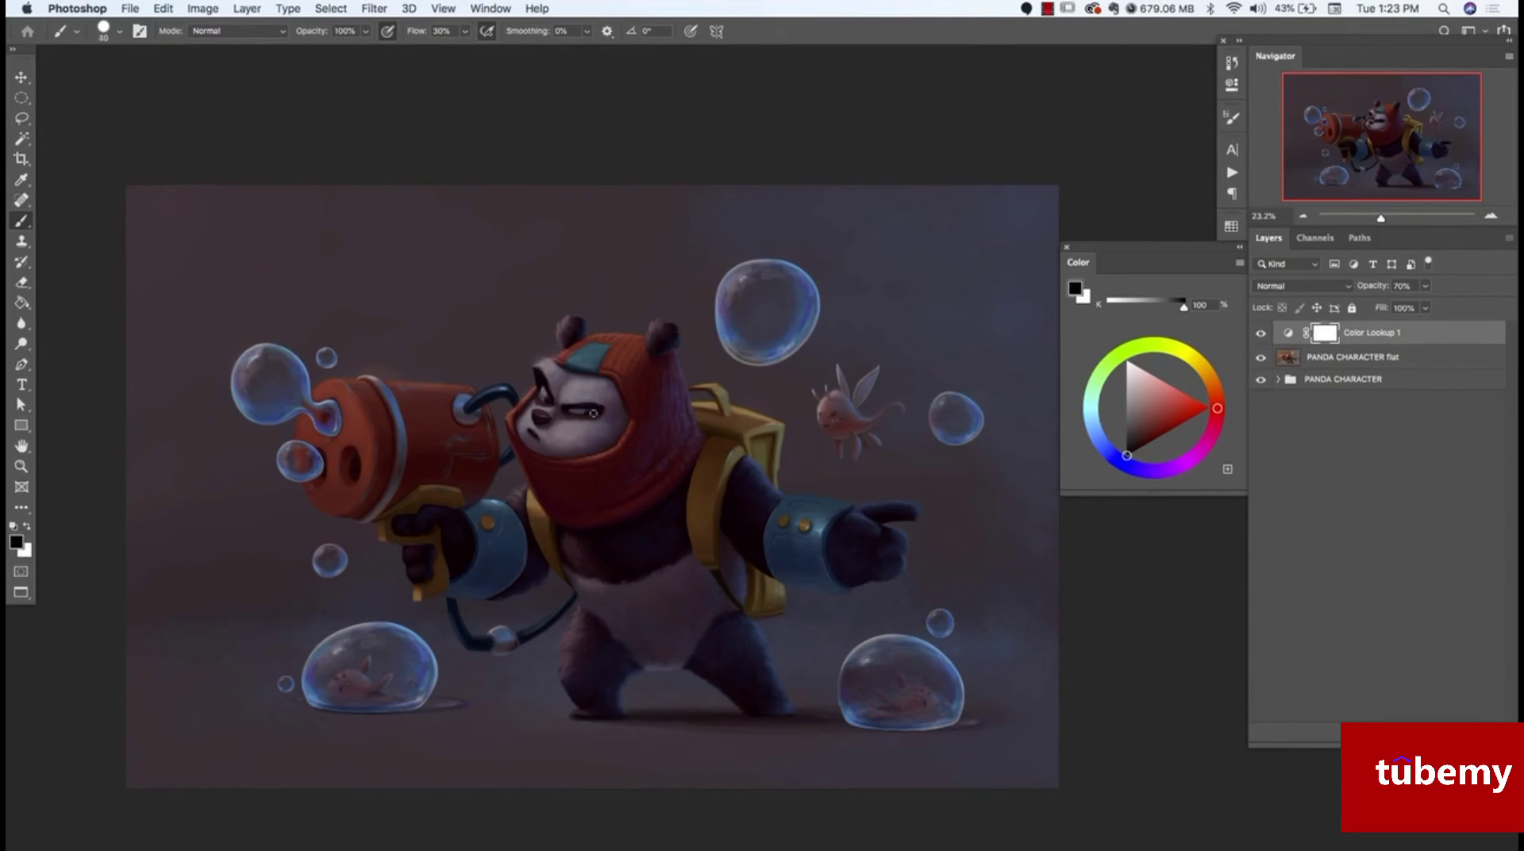
key(bracketright)
key(bracketright)
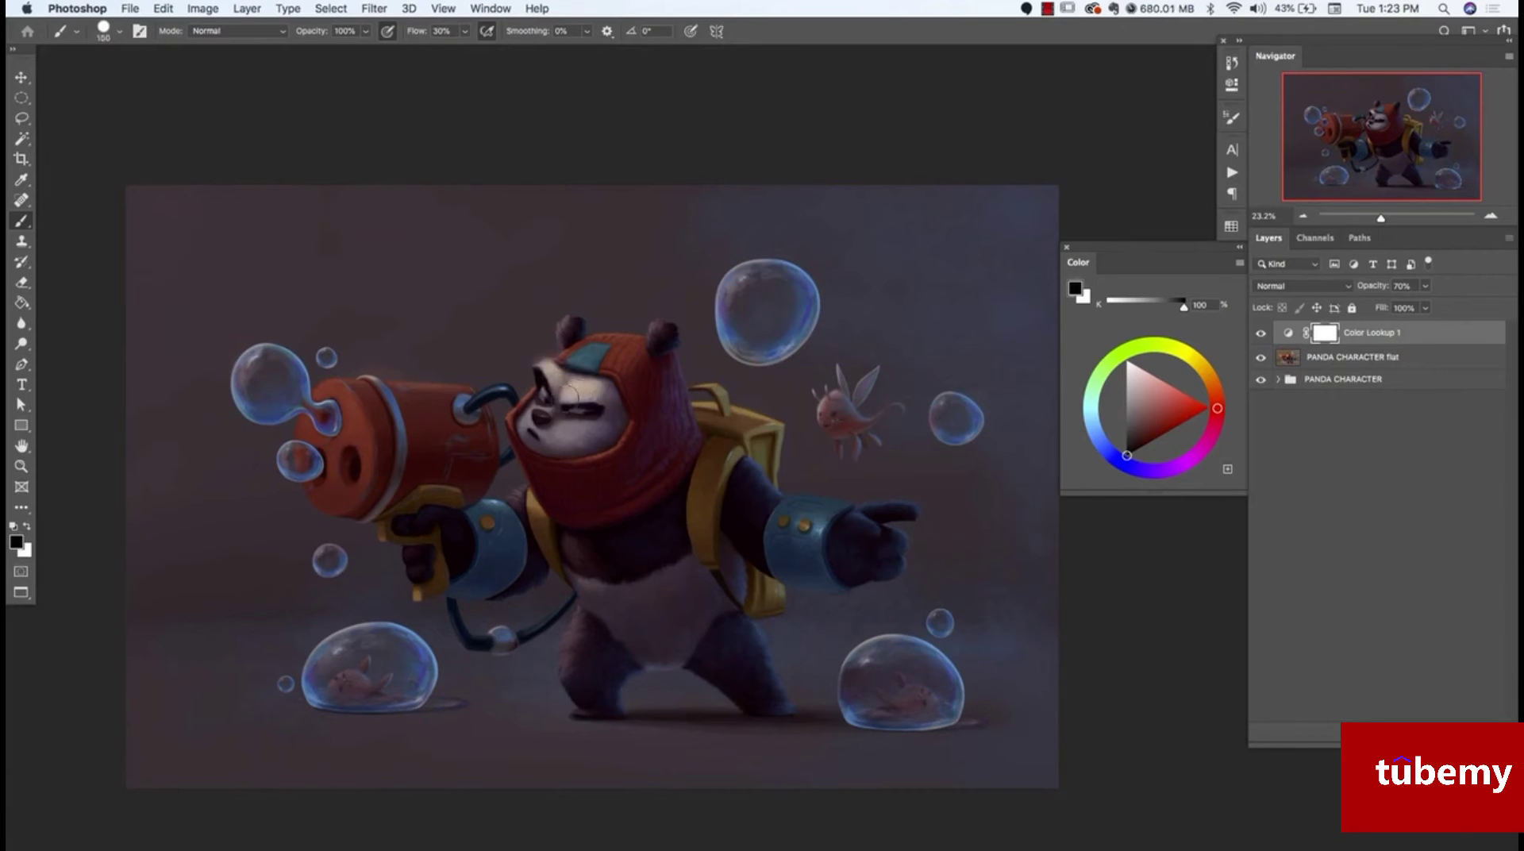
key(bracketright)
key(bracketright)
Paint the mask to restore brighter colour on the face, hood, cannon, top bubble and floor
mouse_move(555, 414)
mouse_down()
mouse_move(589, 435)
mouse_move(559, 406)
mouse_up()
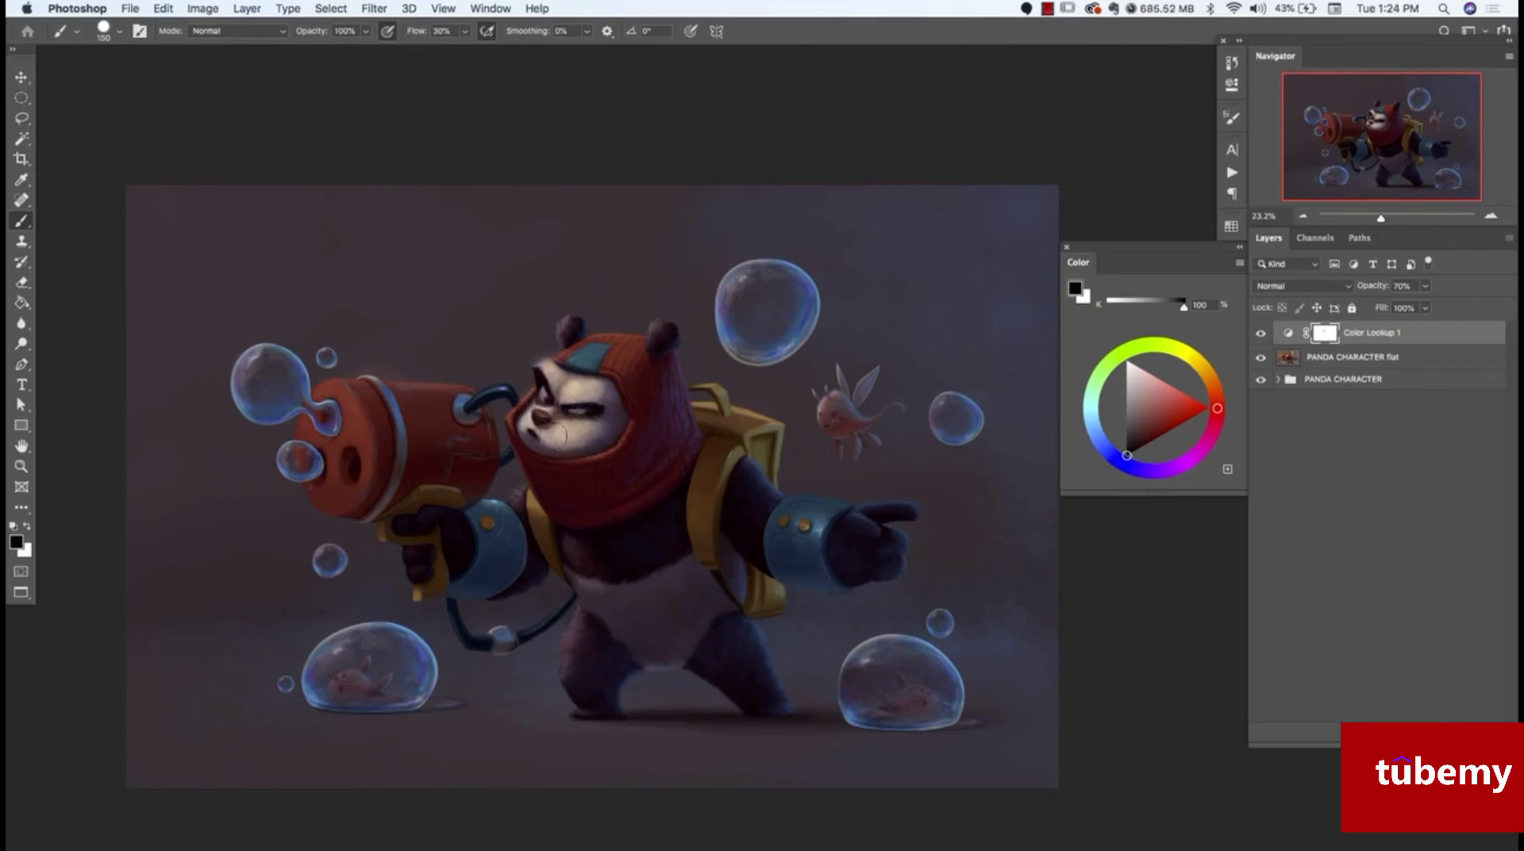
key(x)
key(x)
mouse_move(615, 355)
mouse_down()
mouse_move(593, 346)
mouse_move(651, 337)
mouse_move(639, 353)
mouse_move(571, 338)
mouse_move(524, 407)
mouse_move(593, 450)
mouse_move(598, 398)
mouse_up()
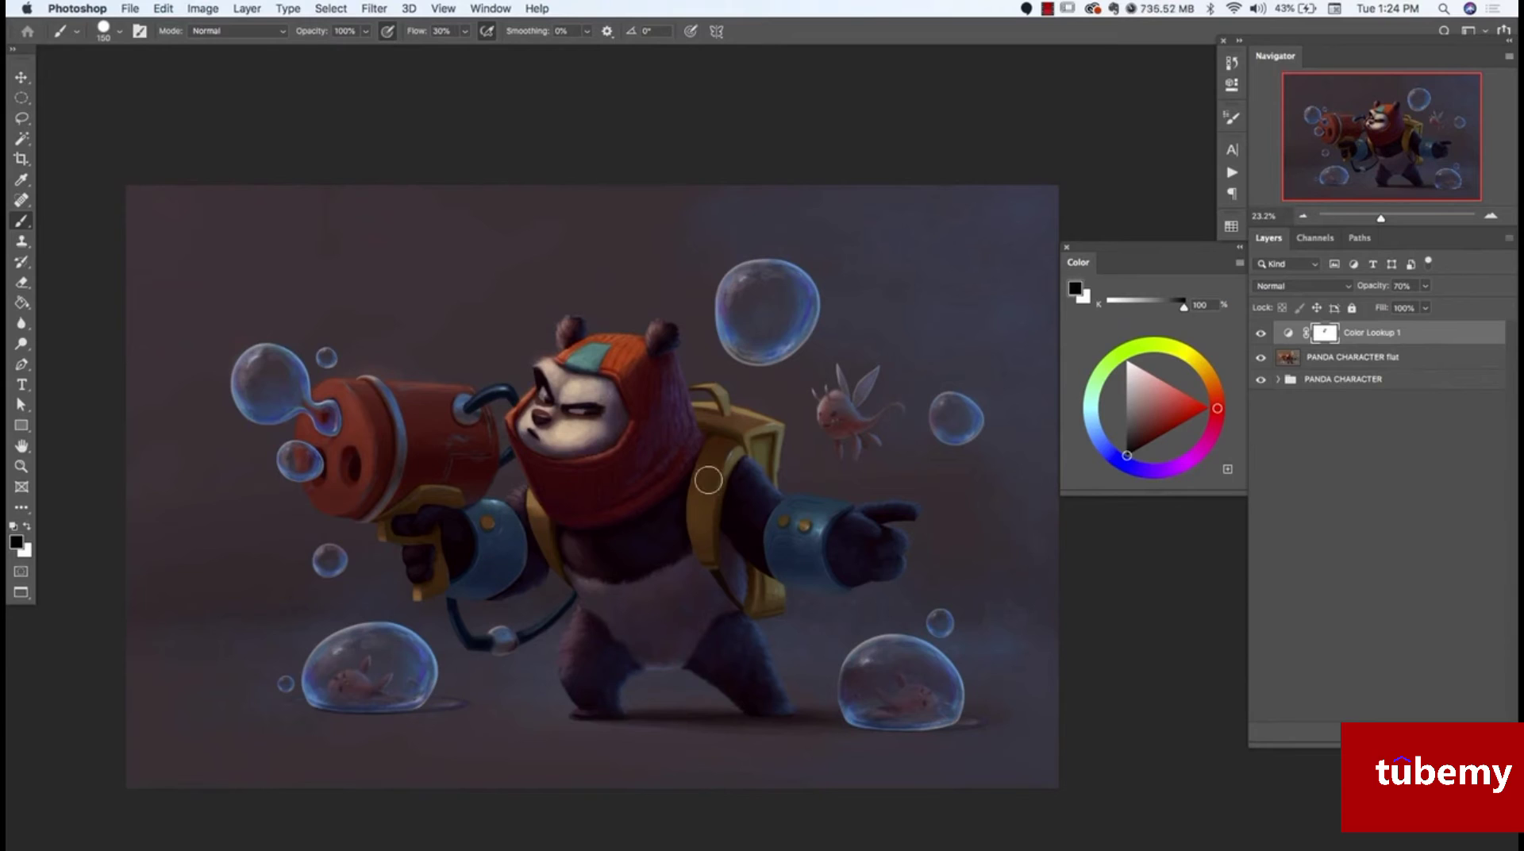
mouse_move(418, 389)
mouse_down()
mouse_move(450, 398)
mouse_move(329, 387)
mouse_move(314, 463)
mouse_move(318, 420)
mouse_move(304, 424)
mouse_move(329, 446)
mouse_move(354, 424)
mouse_move(343, 491)
mouse_move(348, 444)
mouse_move(327, 458)
mouse_move(331, 501)
mouse_up()
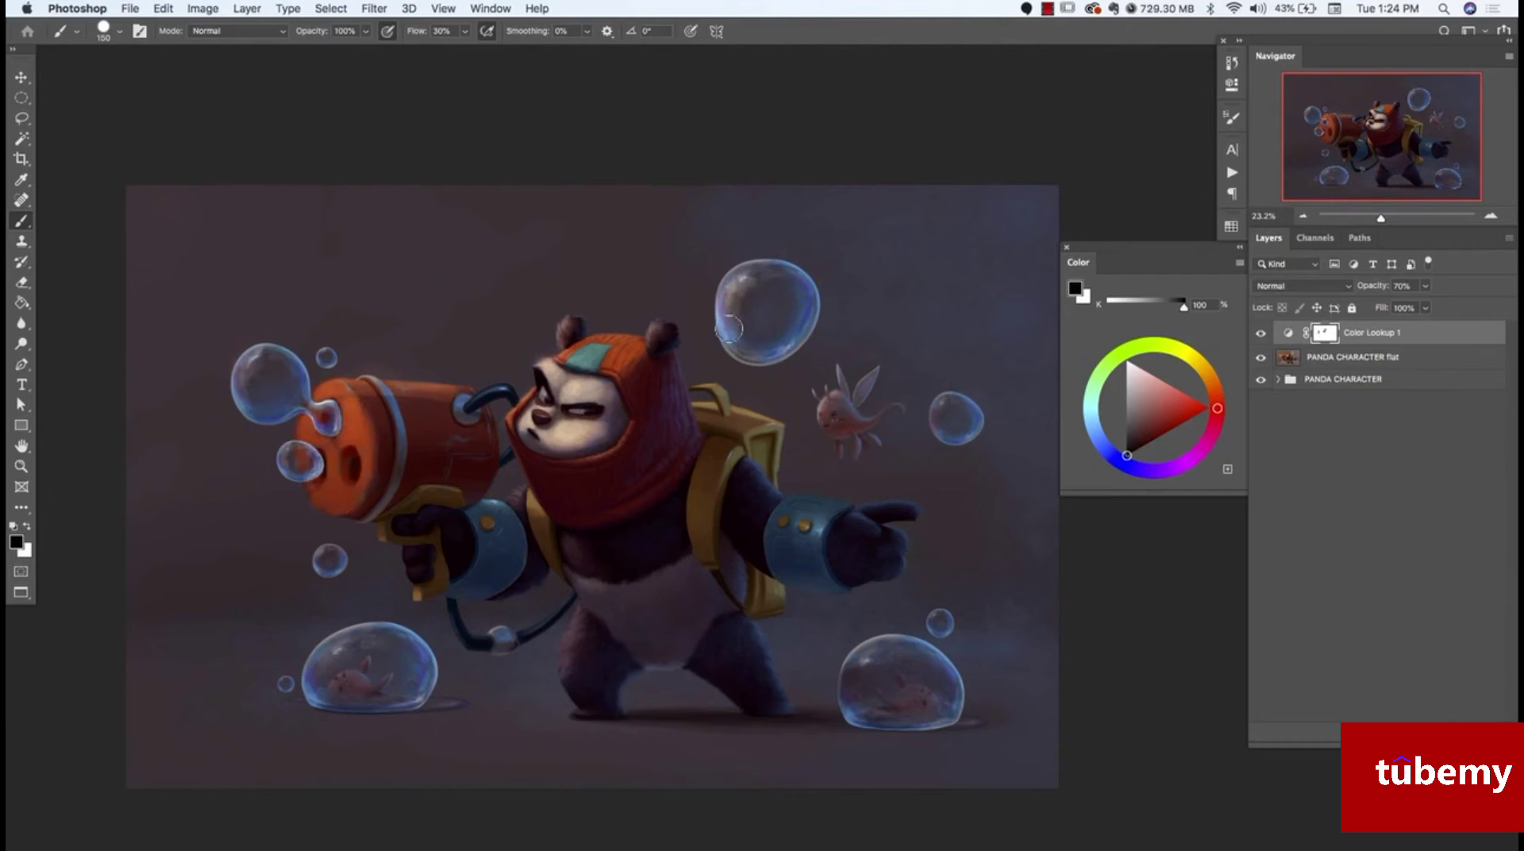
mouse_move(724, 297)
mouse_down()
mouse_move(781, 276)
mouse_move(742, 272)
mouse_move(773, 269)
mouse_move(790, 299)
mouse_up()
mouse_move(512, 695)
mouse_down()
mouse_move(653, 741)
mouse_move(838, 744)
mouse_move(498, 694)
mouse_move(939, 745)
mouse_move(766, 726)
mouse_move(718, 693)
mouse_move(798, 728)
mouse_move(1014, 747)
mouse_move(869, 765)
mouse_move(574, 686)
mouse_move(452, 749)
mouse_up()
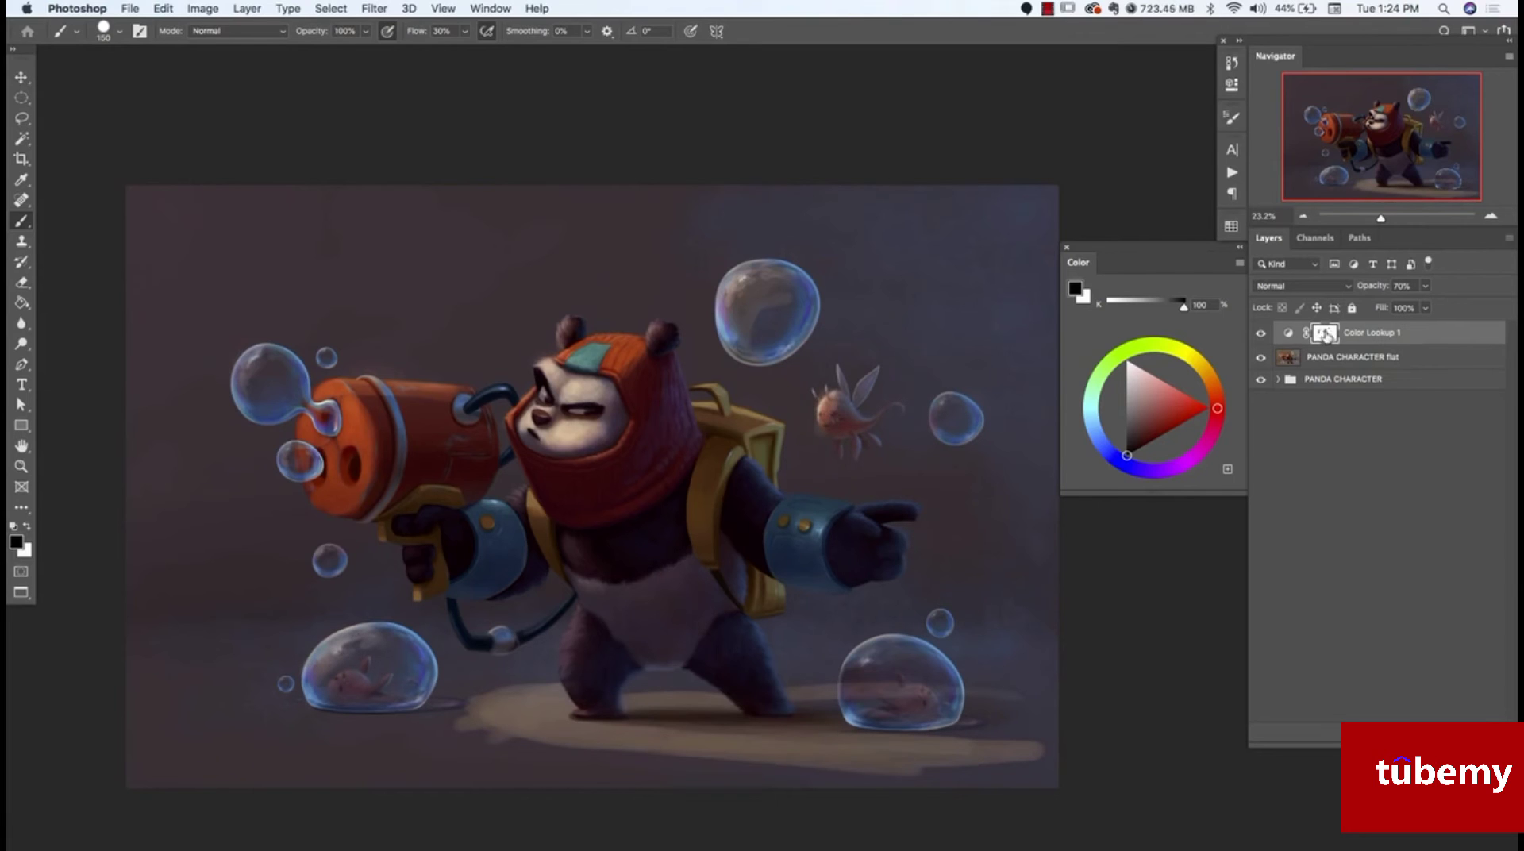
Undo the last mask strokes, stepping back to an earlier History state
key(super+z)
key(super+z)
key(super+z)
key(super+z)
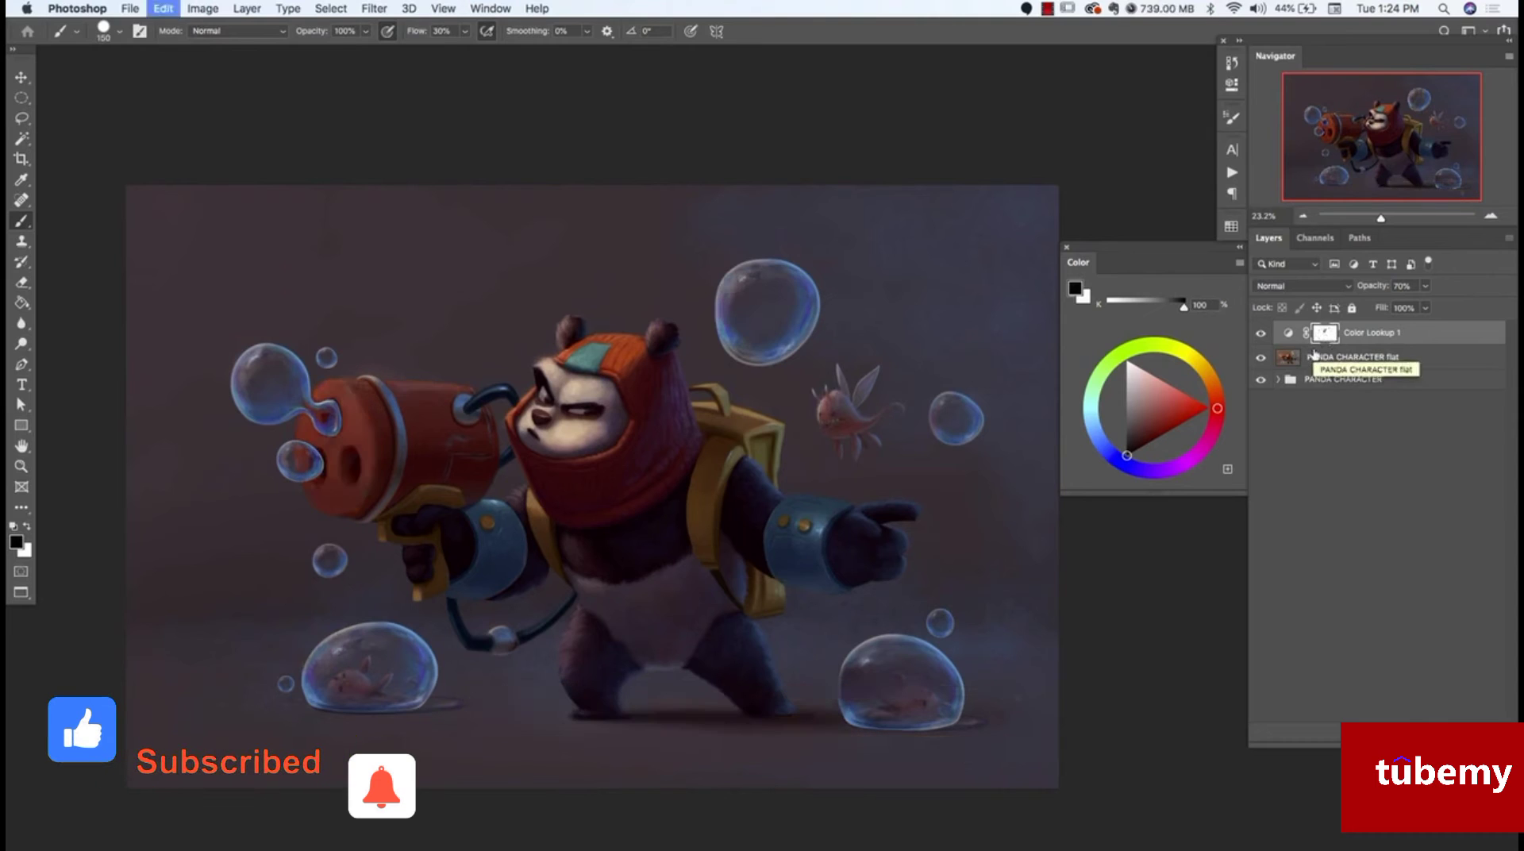
key(super+z)
key(super+z)
click(1231, 63)
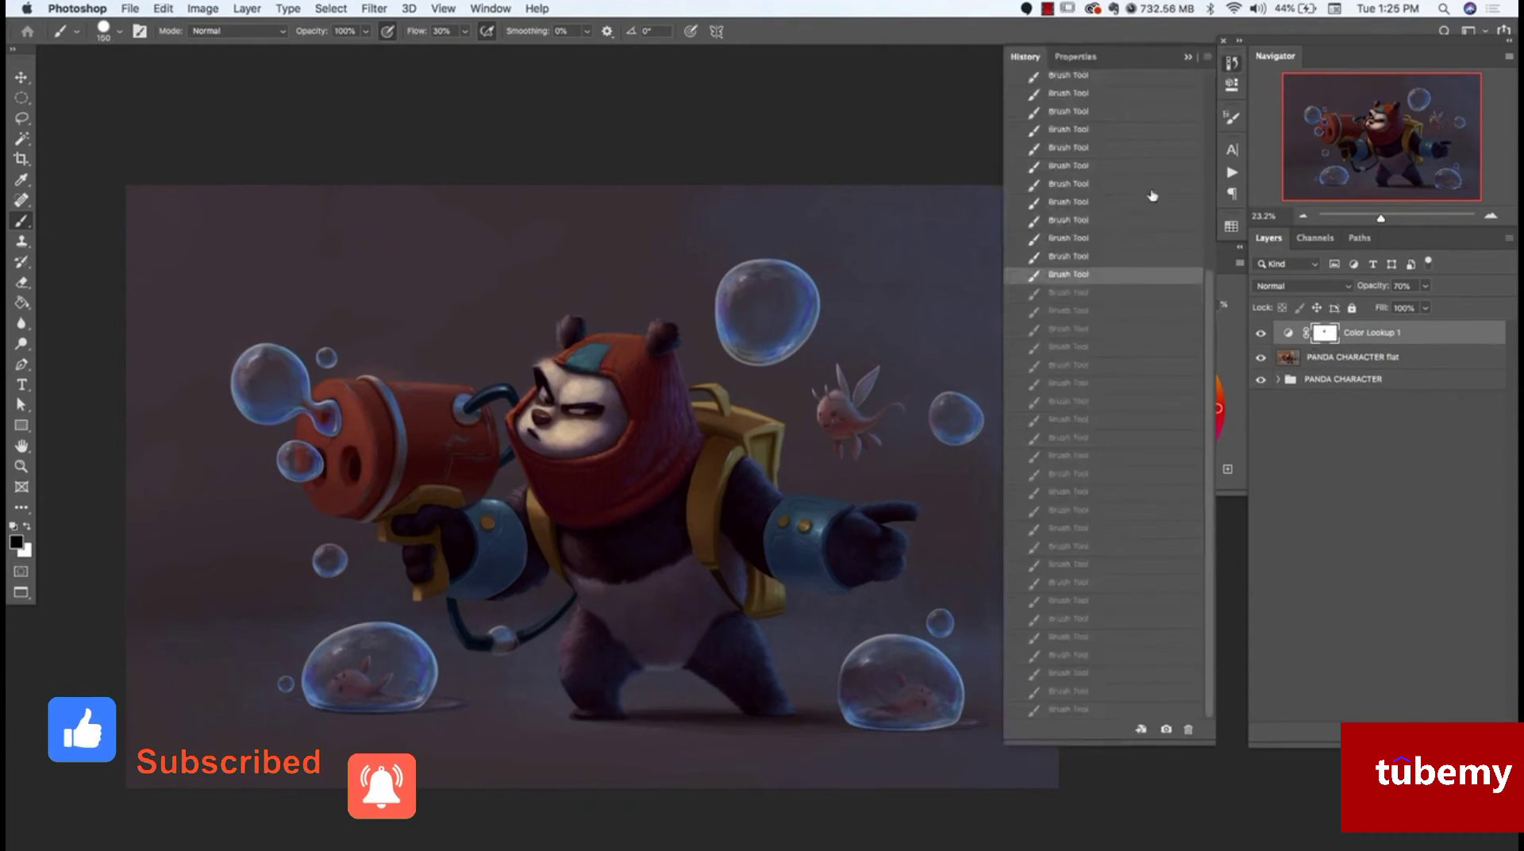
click(1099, 234)
click(1099, 216)
click(1220, 88)
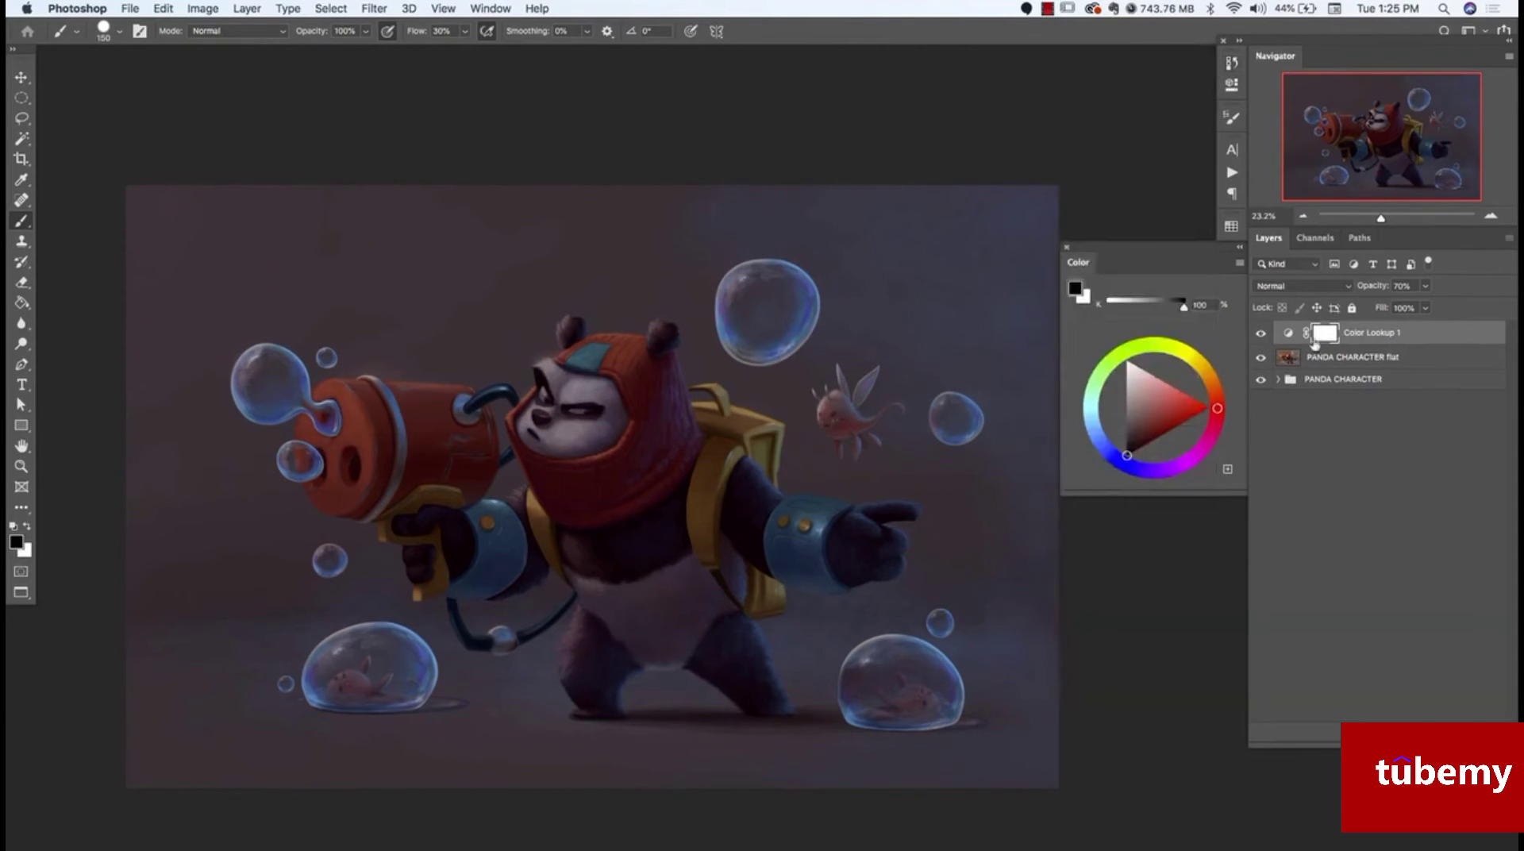
Change the Color Lookup to Soft_Warming.look, zoom out slightly, and hide the layer
click(1288, 335)
click(1288, 335)
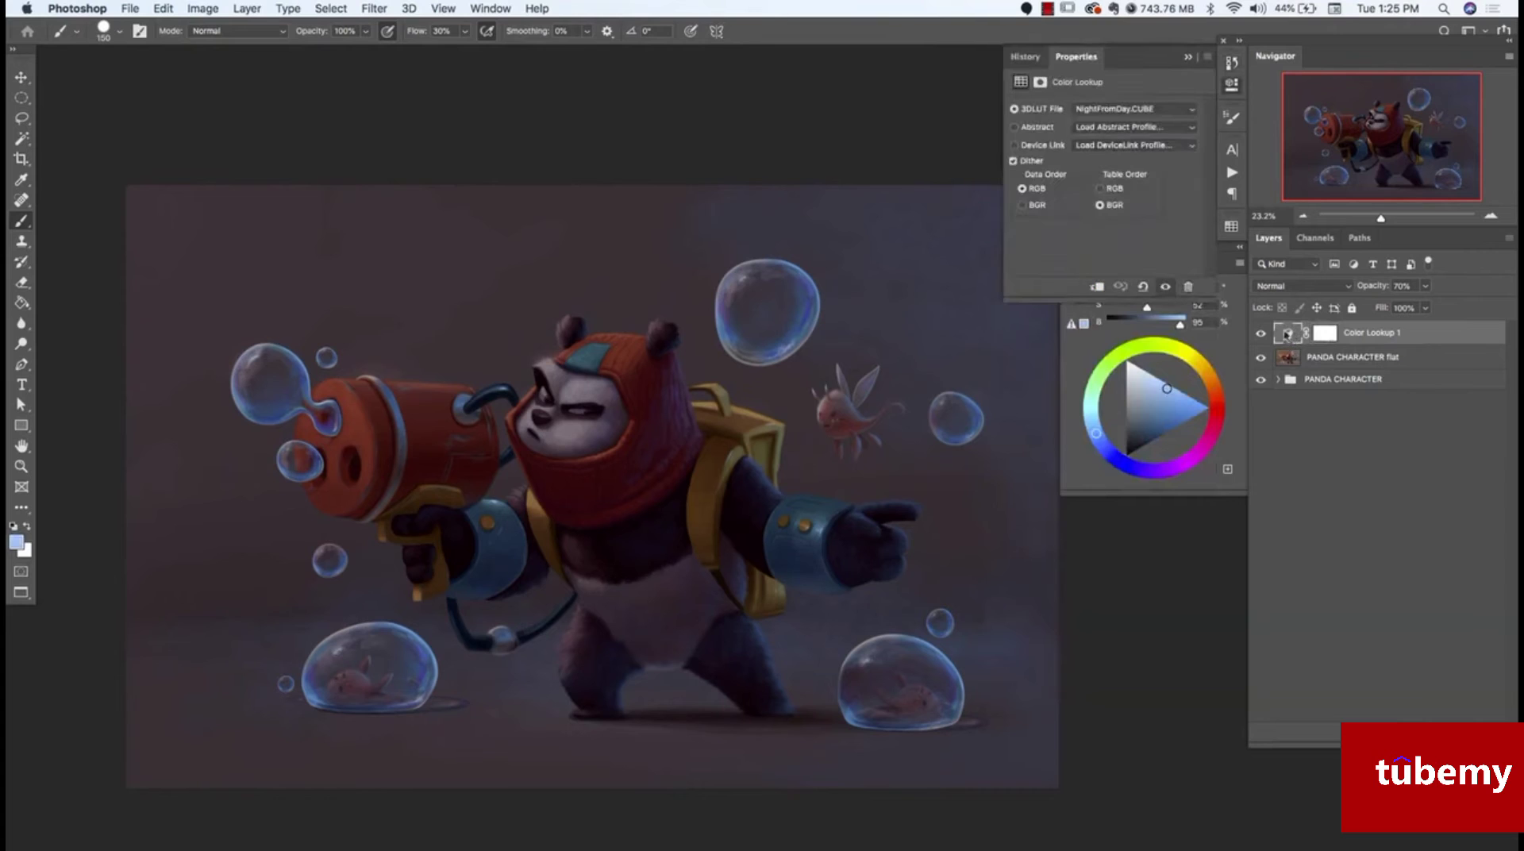
click(1155, 112)
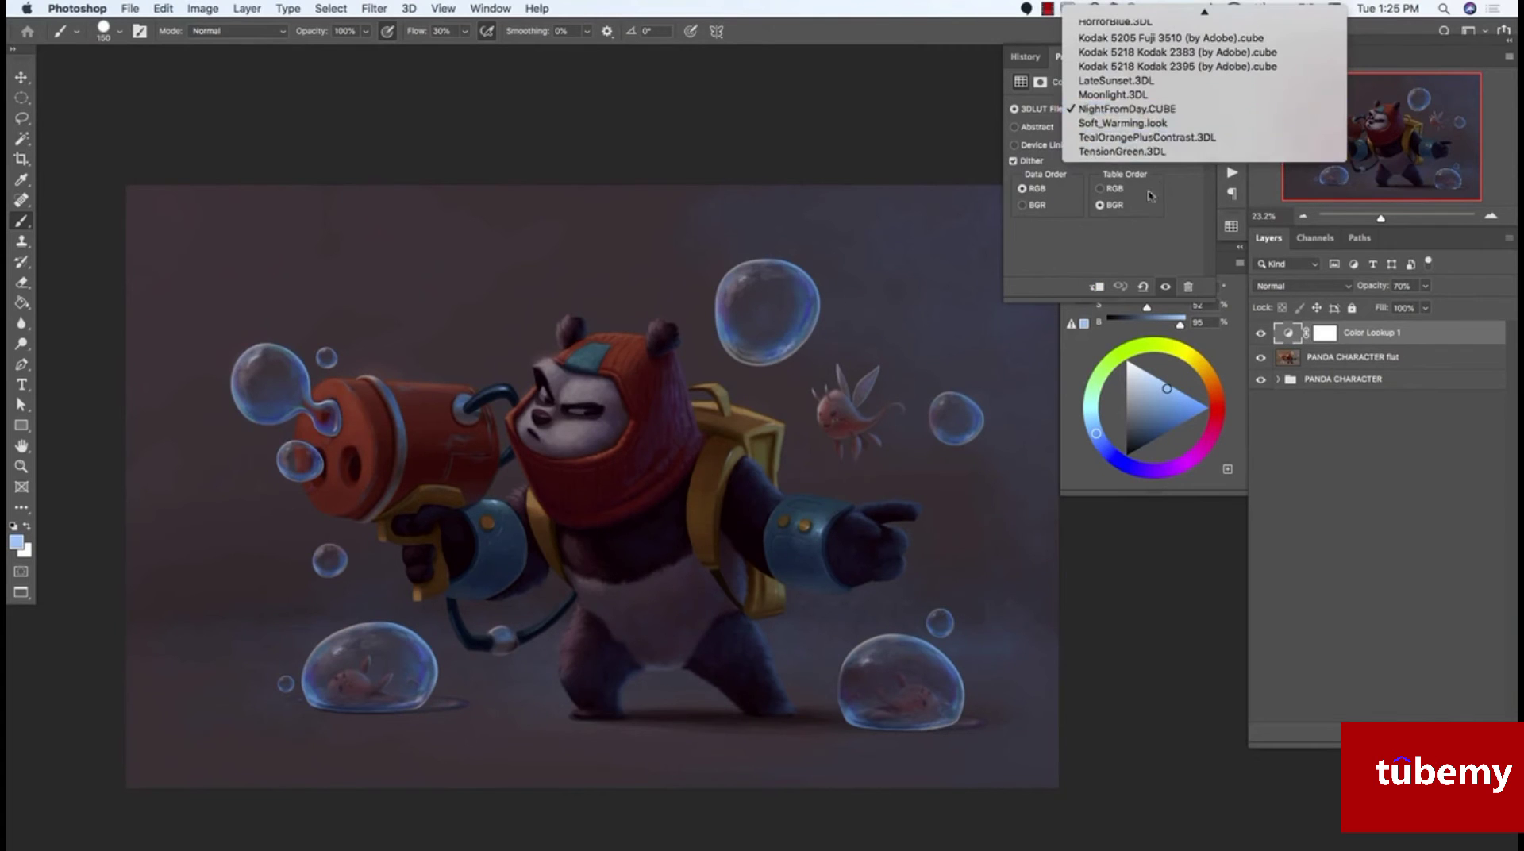
click(1138, 124)
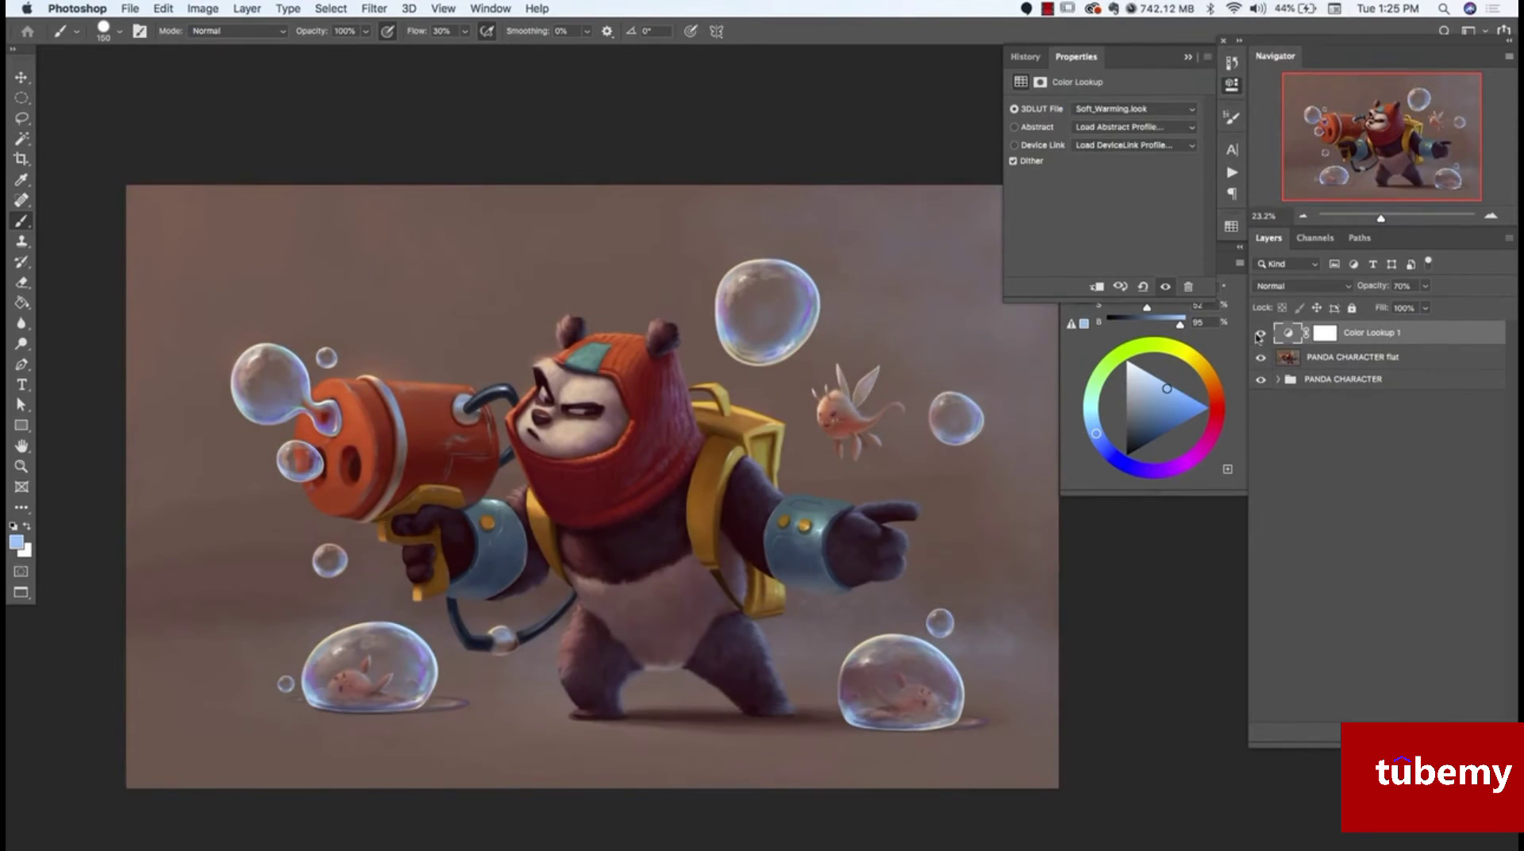
click(1186, 59)
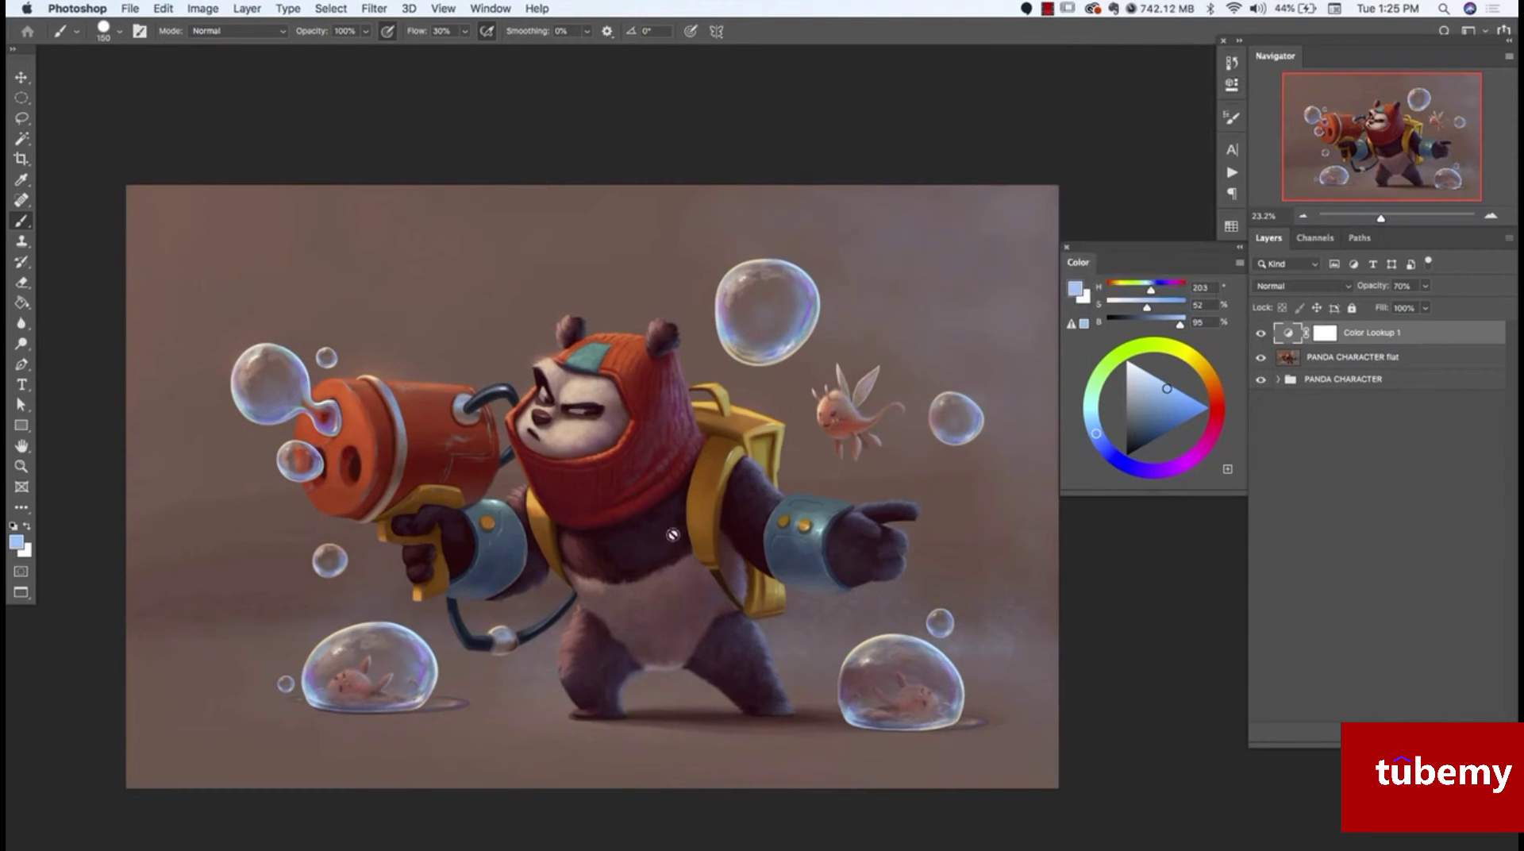
key(z)
drag(894, 580, 873, 580)
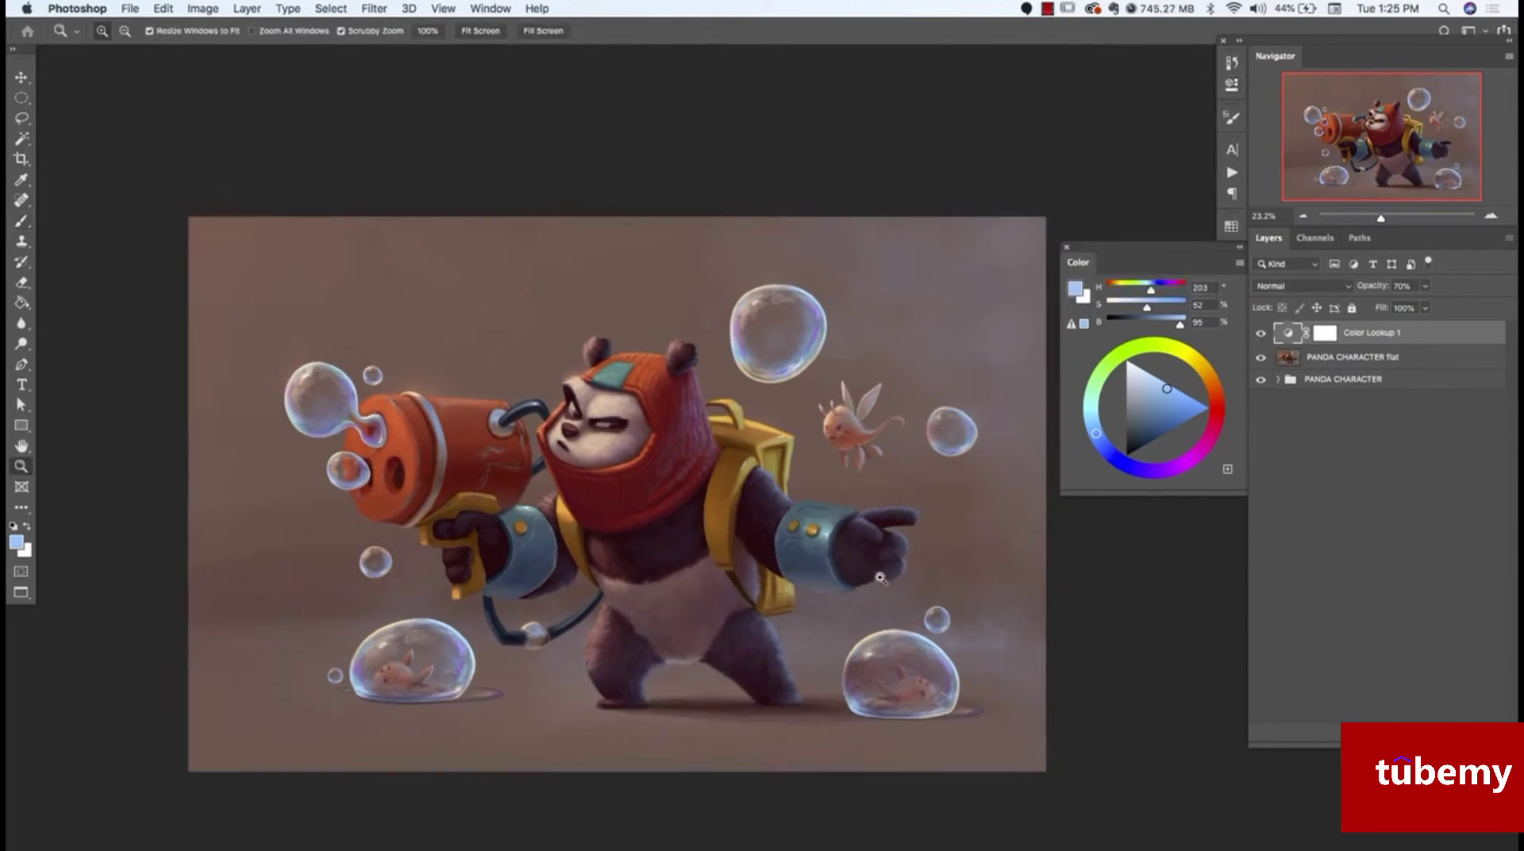
click(1261, 334)
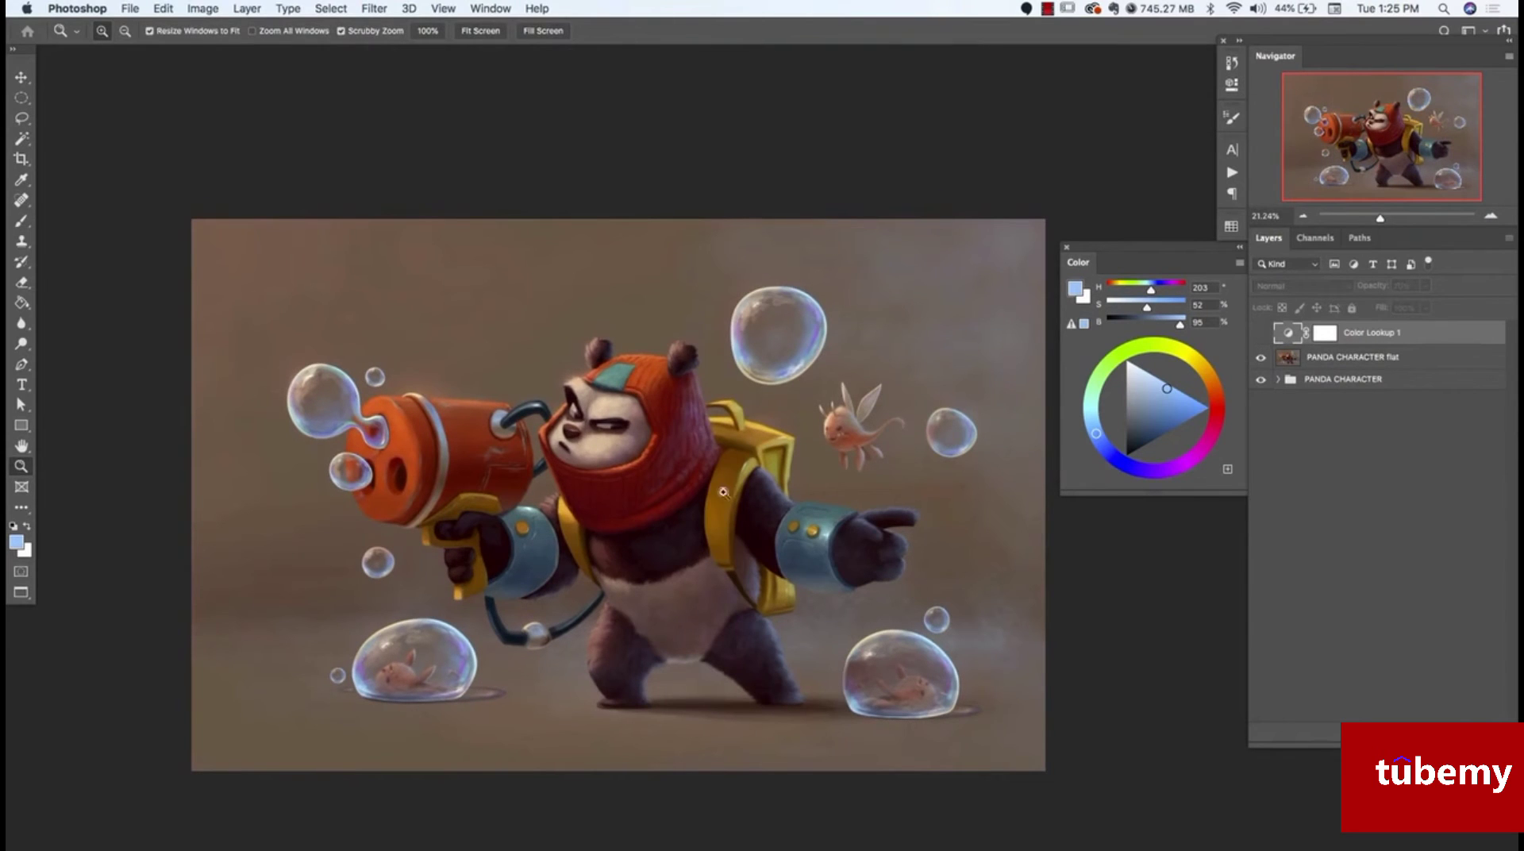
drag(738, 579, 728, 570)
Select PANDA CHARACTER flat and try flattening, backing out of the discard-hidden-layers prompt
click(1310, 357)
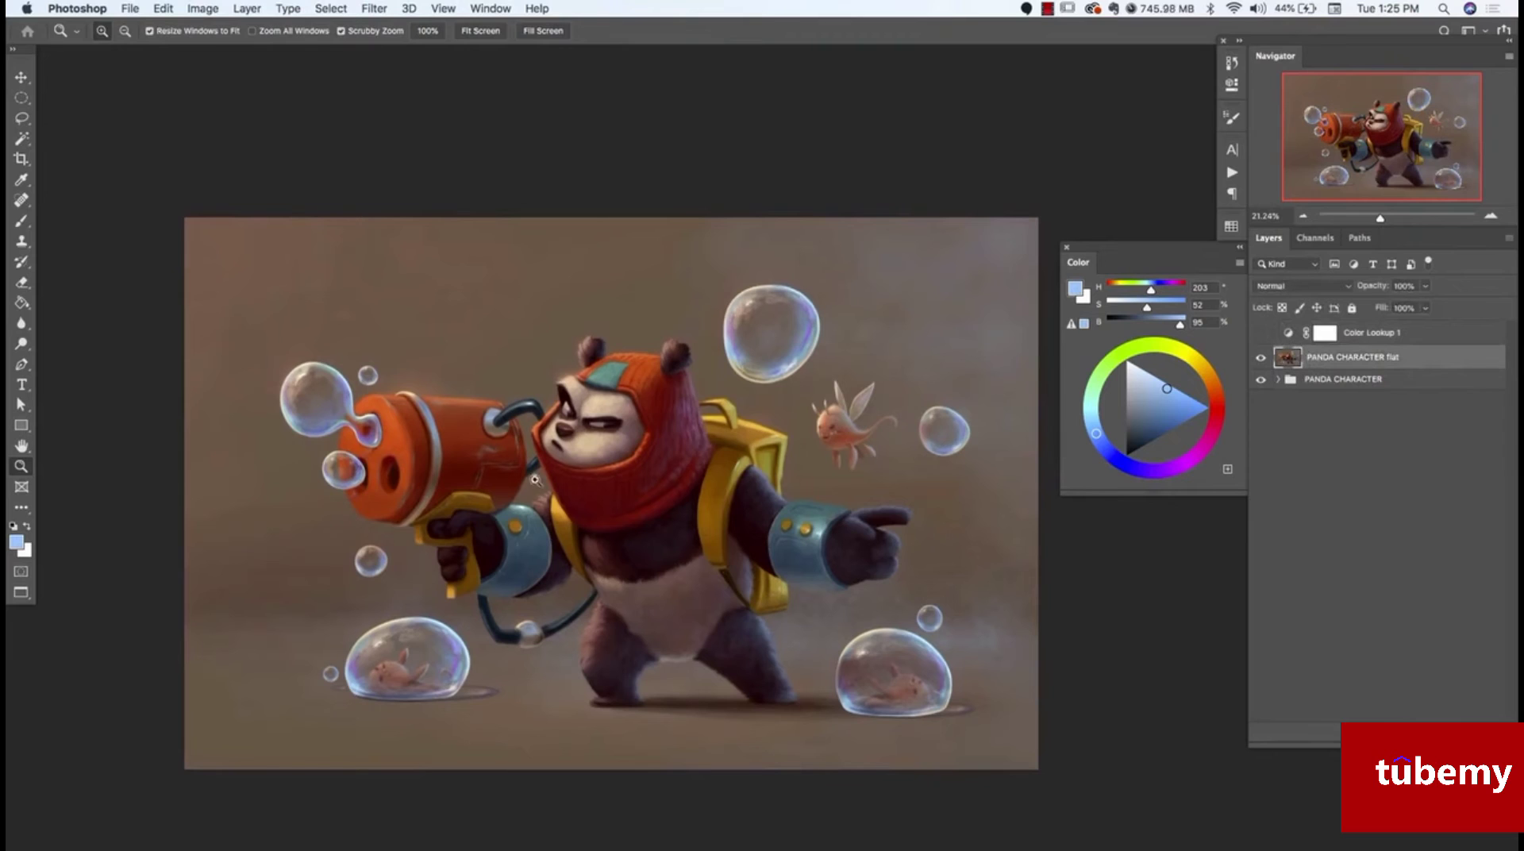
click(194, 12)
mouse_move(230, 52)
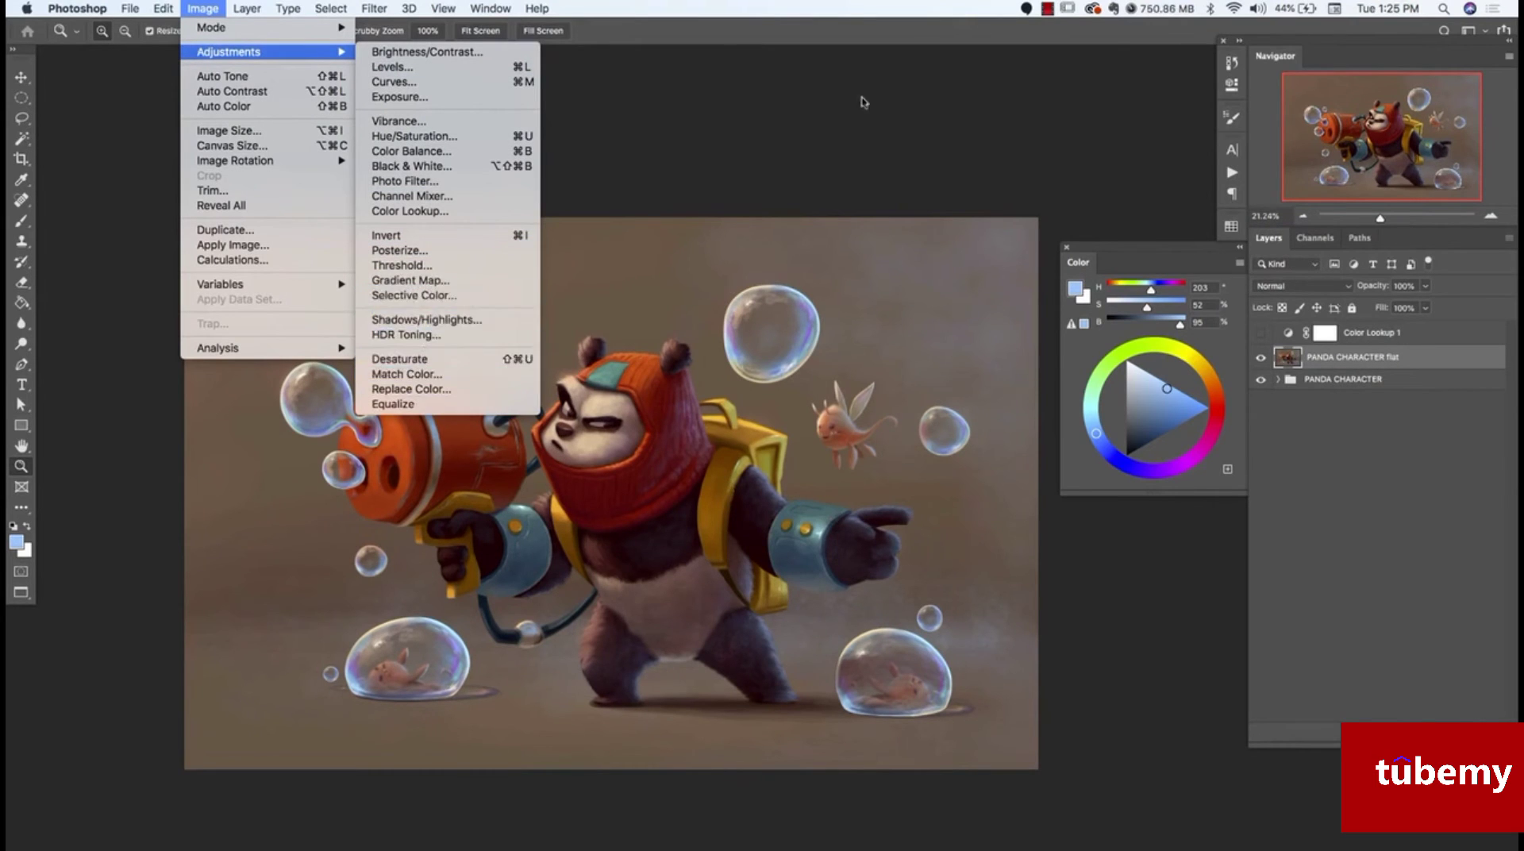
click(879, 77)
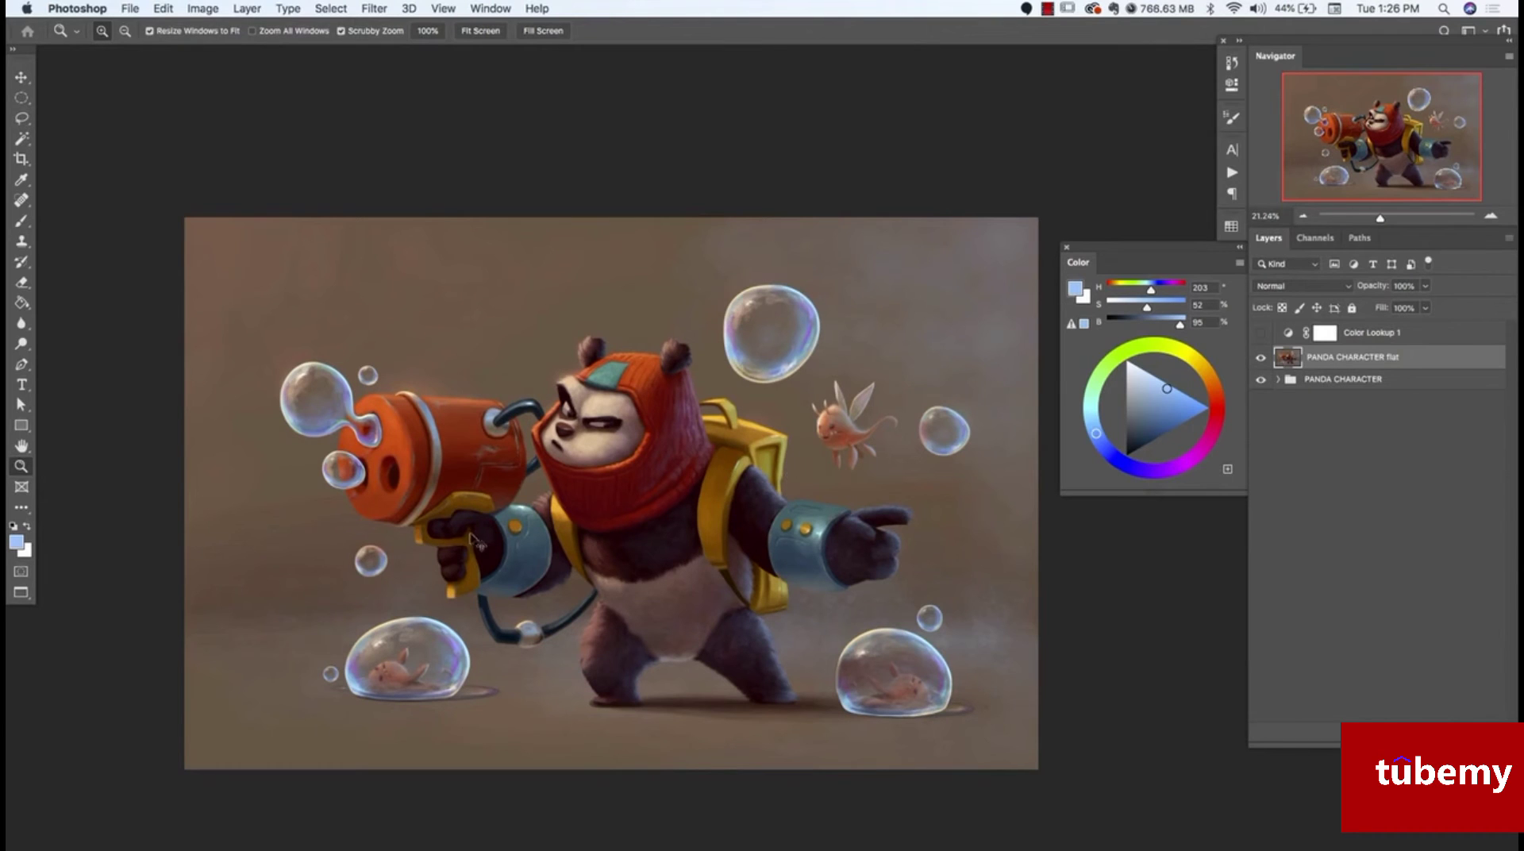
key(super+shift+e)
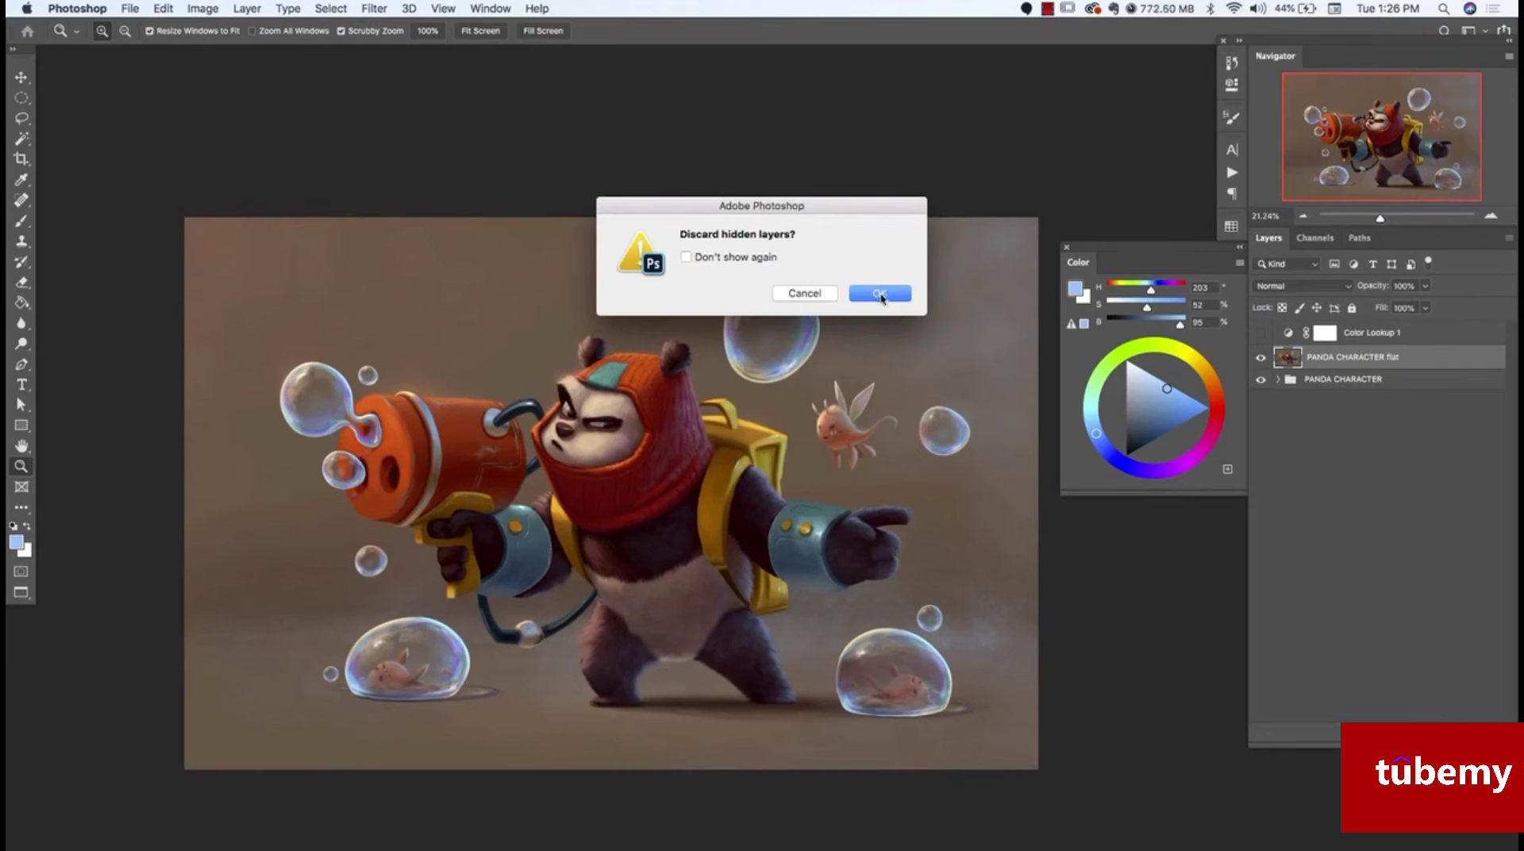
click(804, 294)
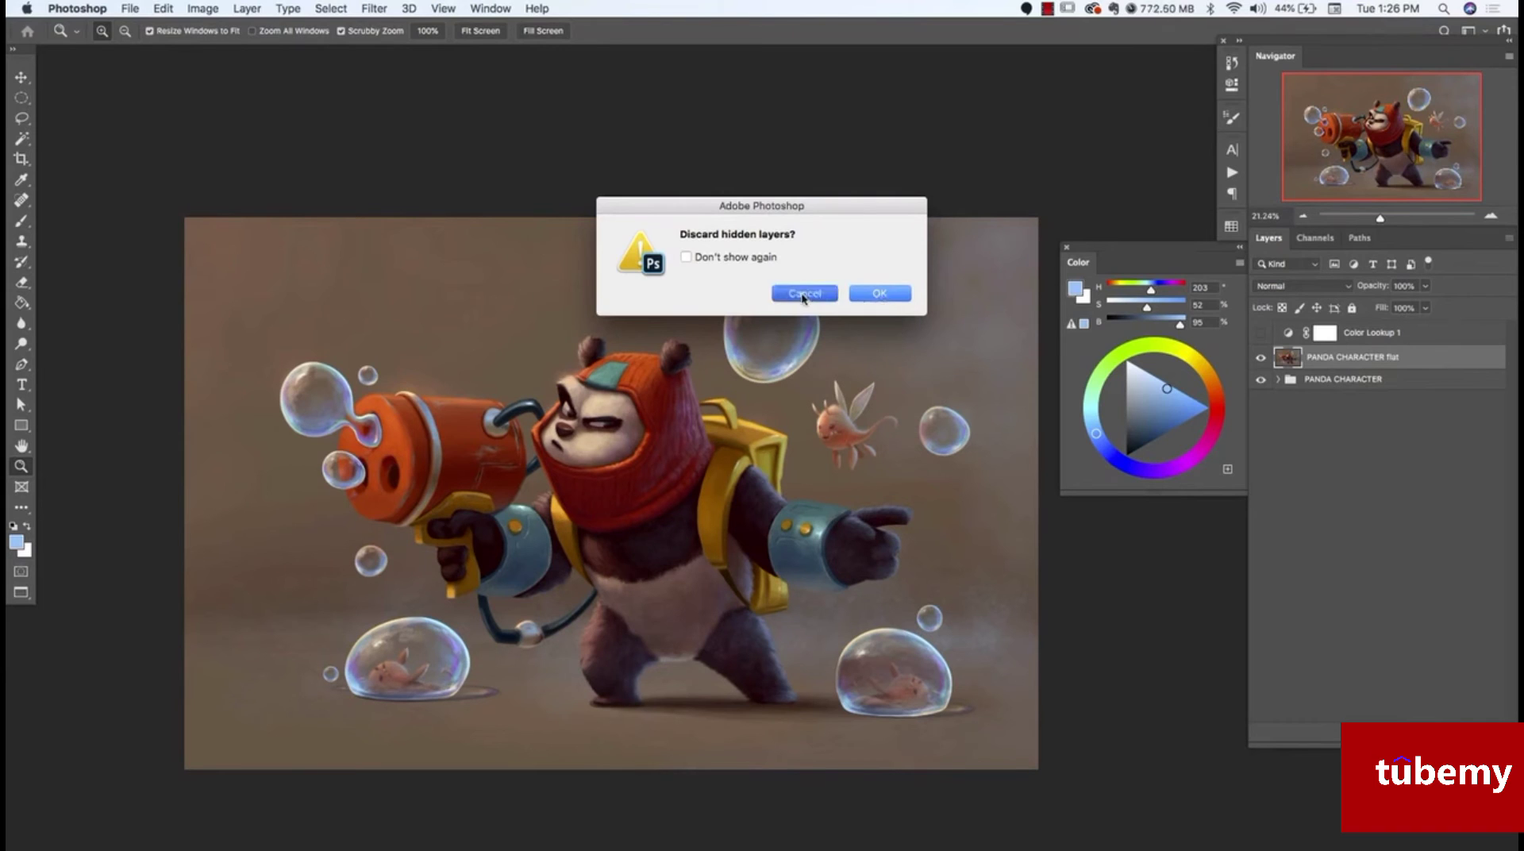
Flatten the image via Layer > Flatten Image, discarding the hidden Color Lookup layer
click(210, 14)
mouse_move(246, 9)
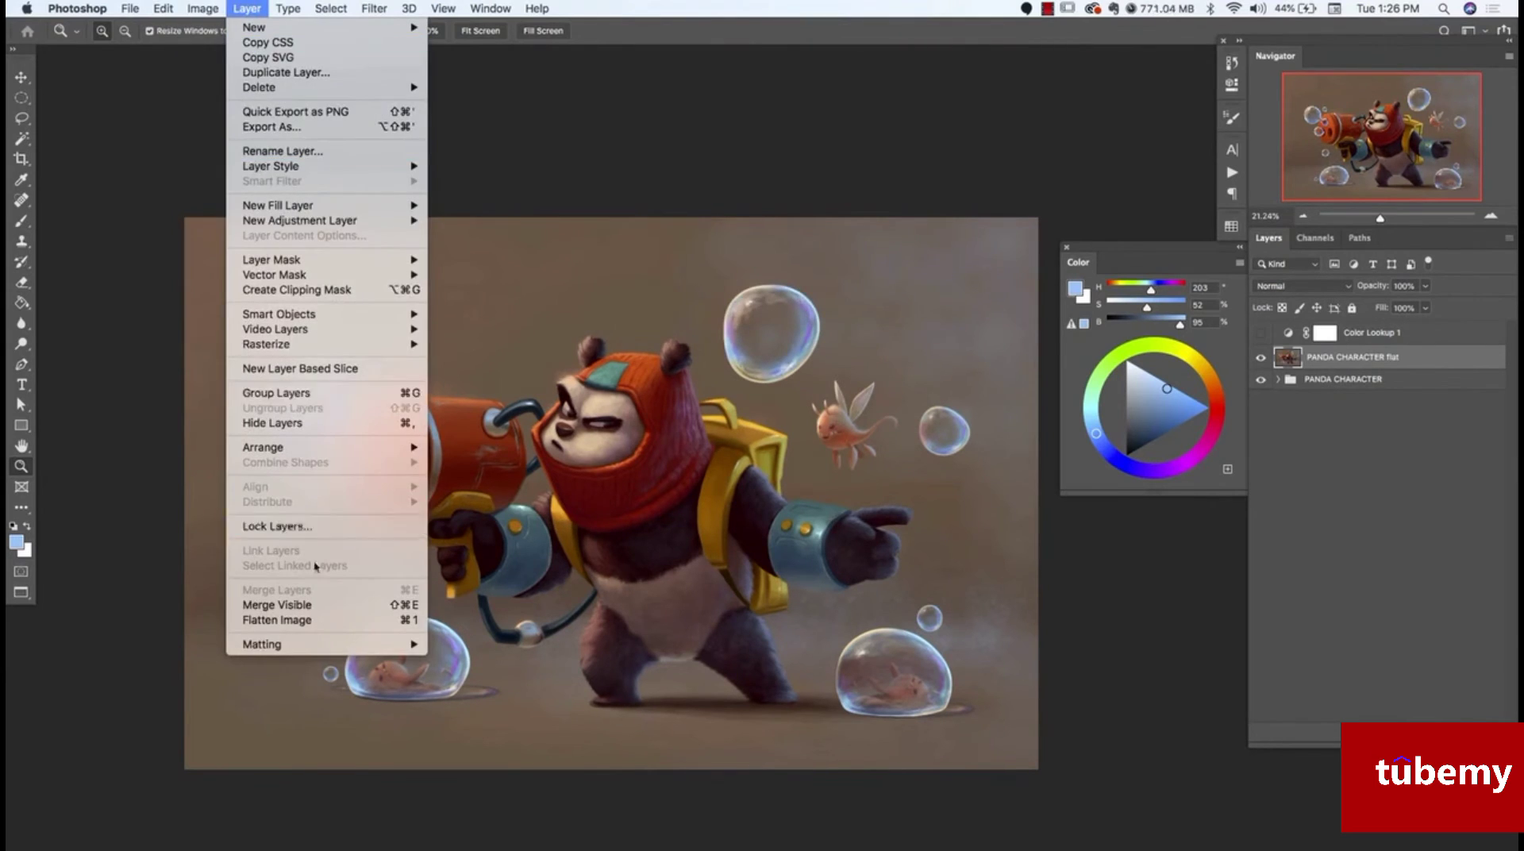
click(286, 622)
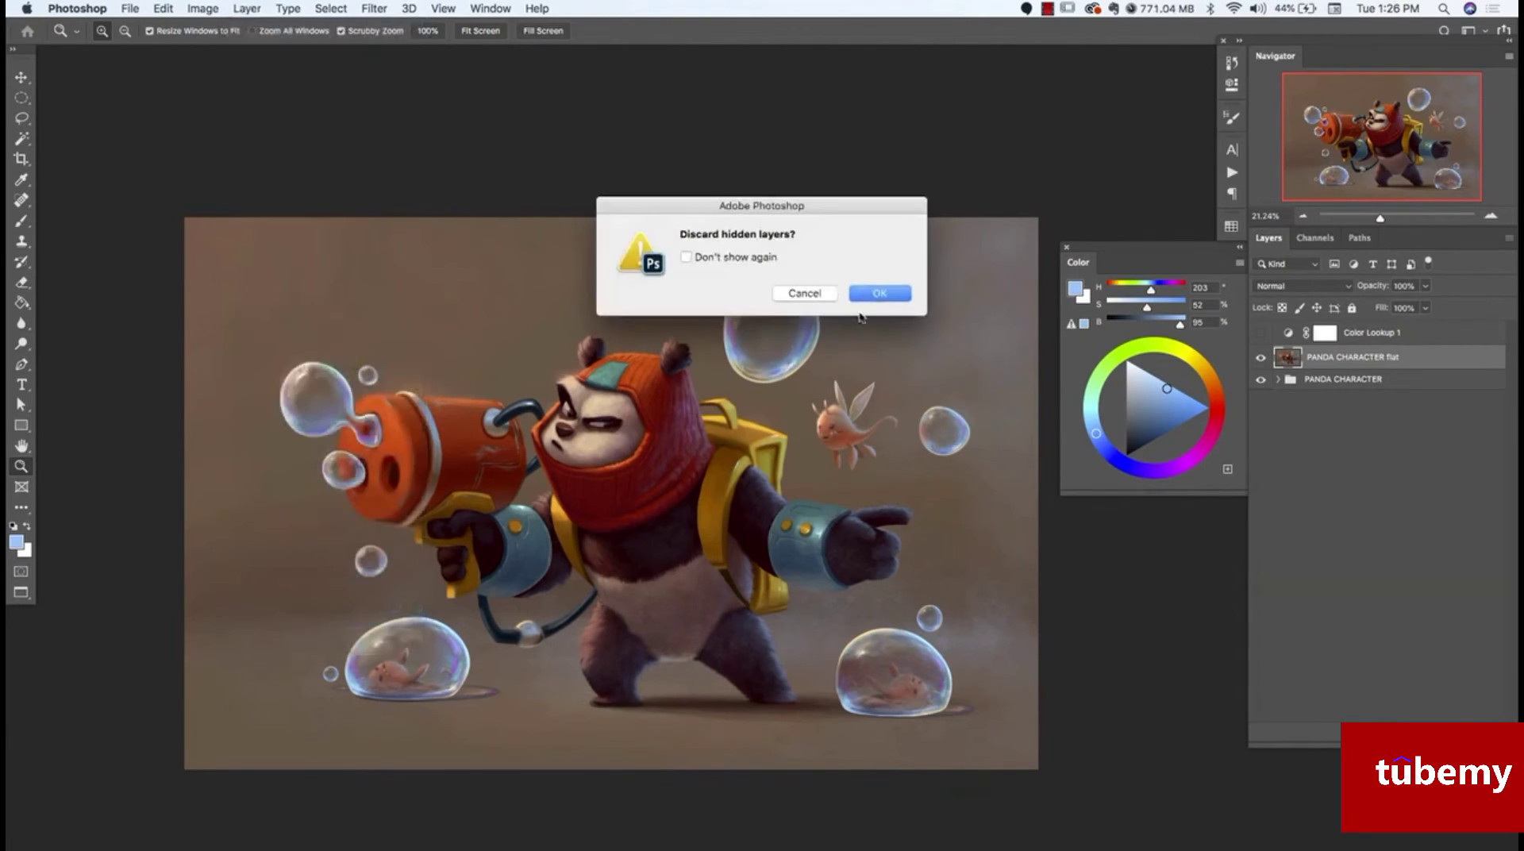
click(877, 294)
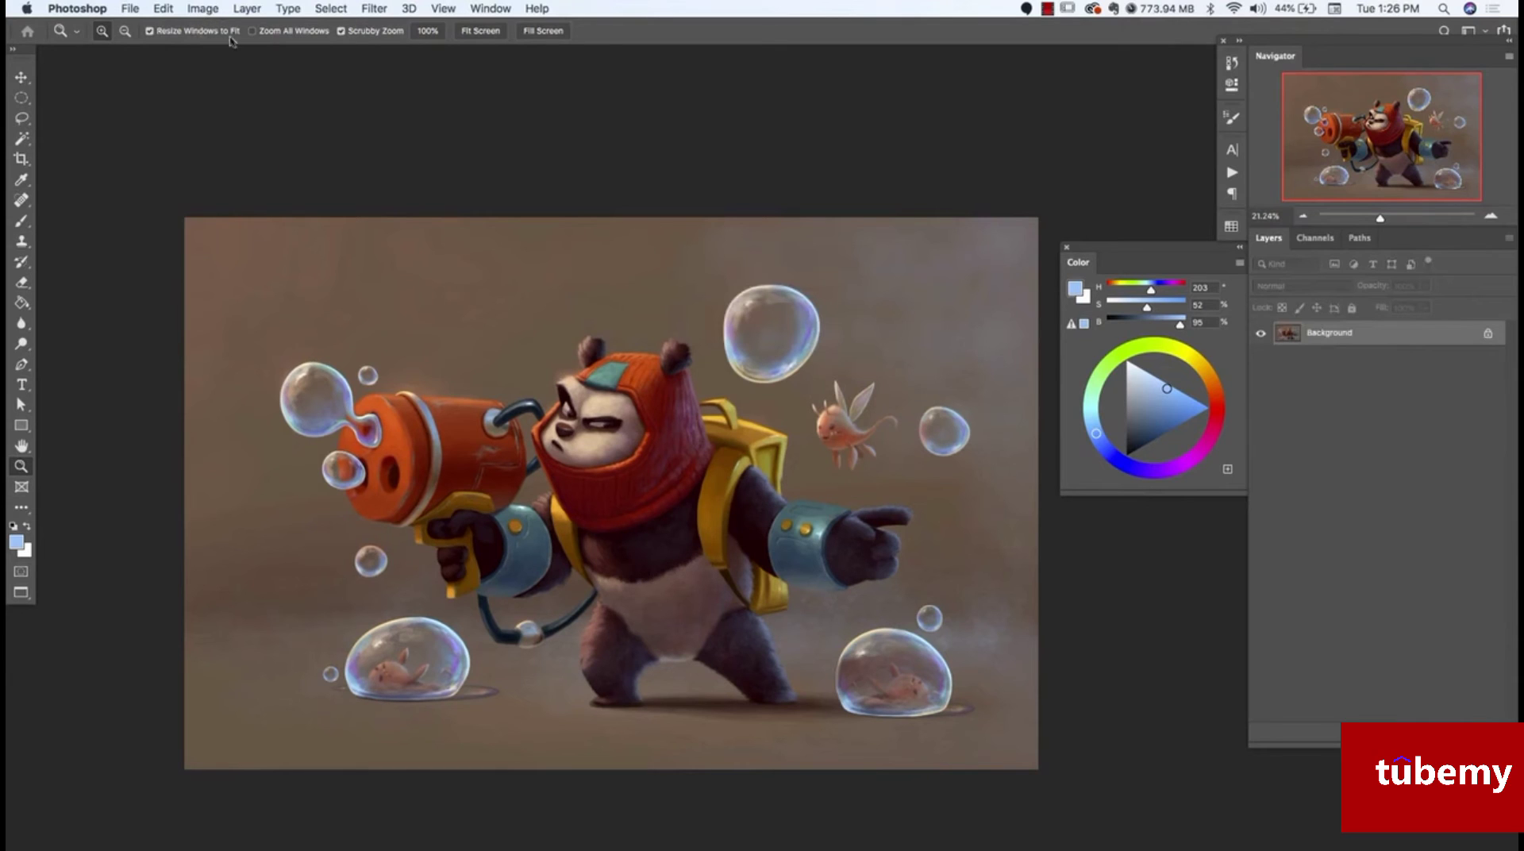
click(203, 10)
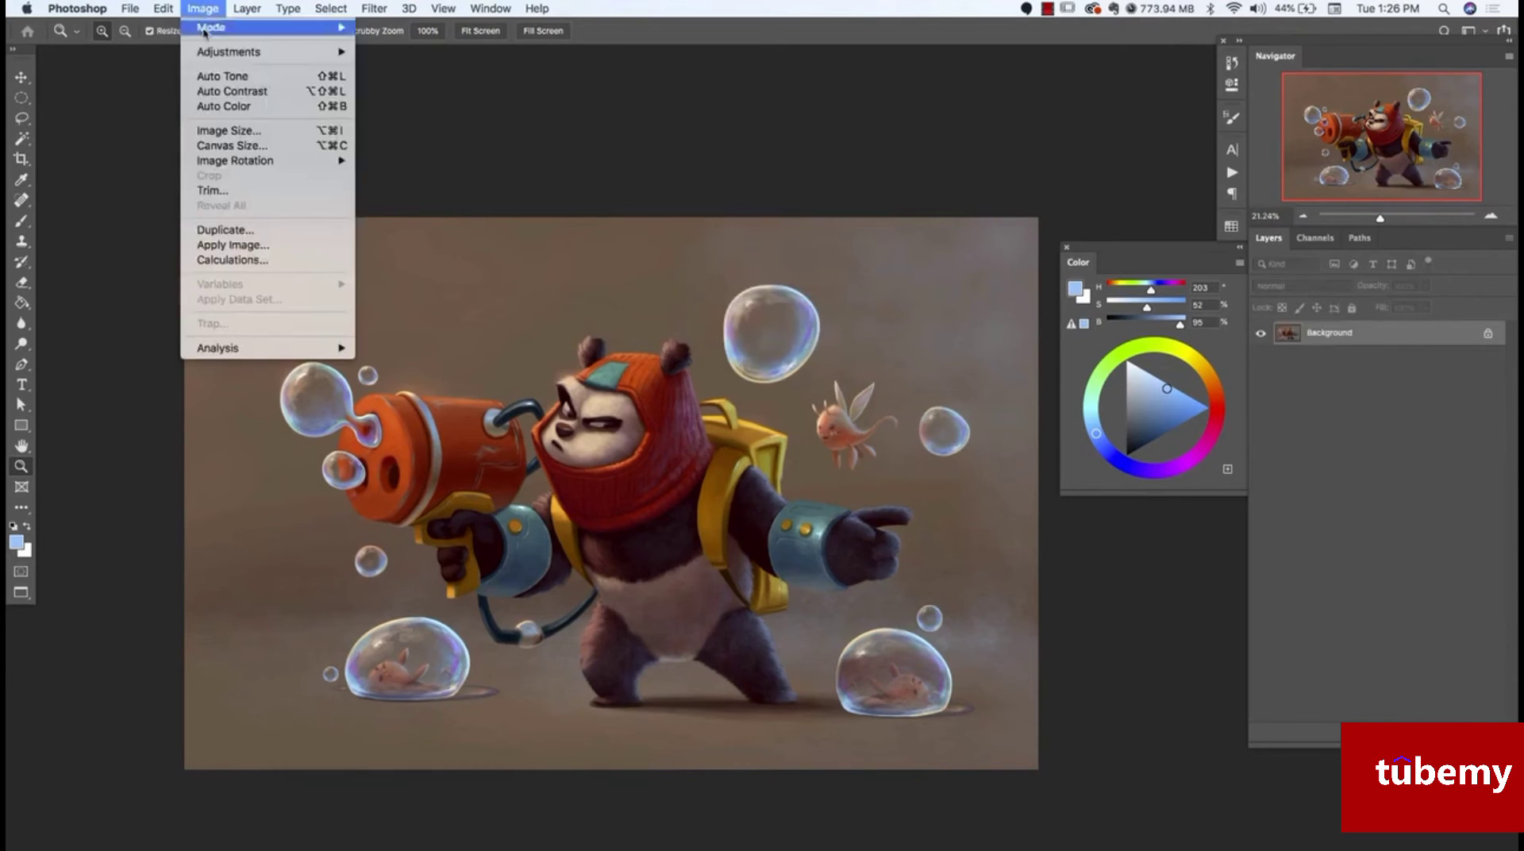
click(257, 132)
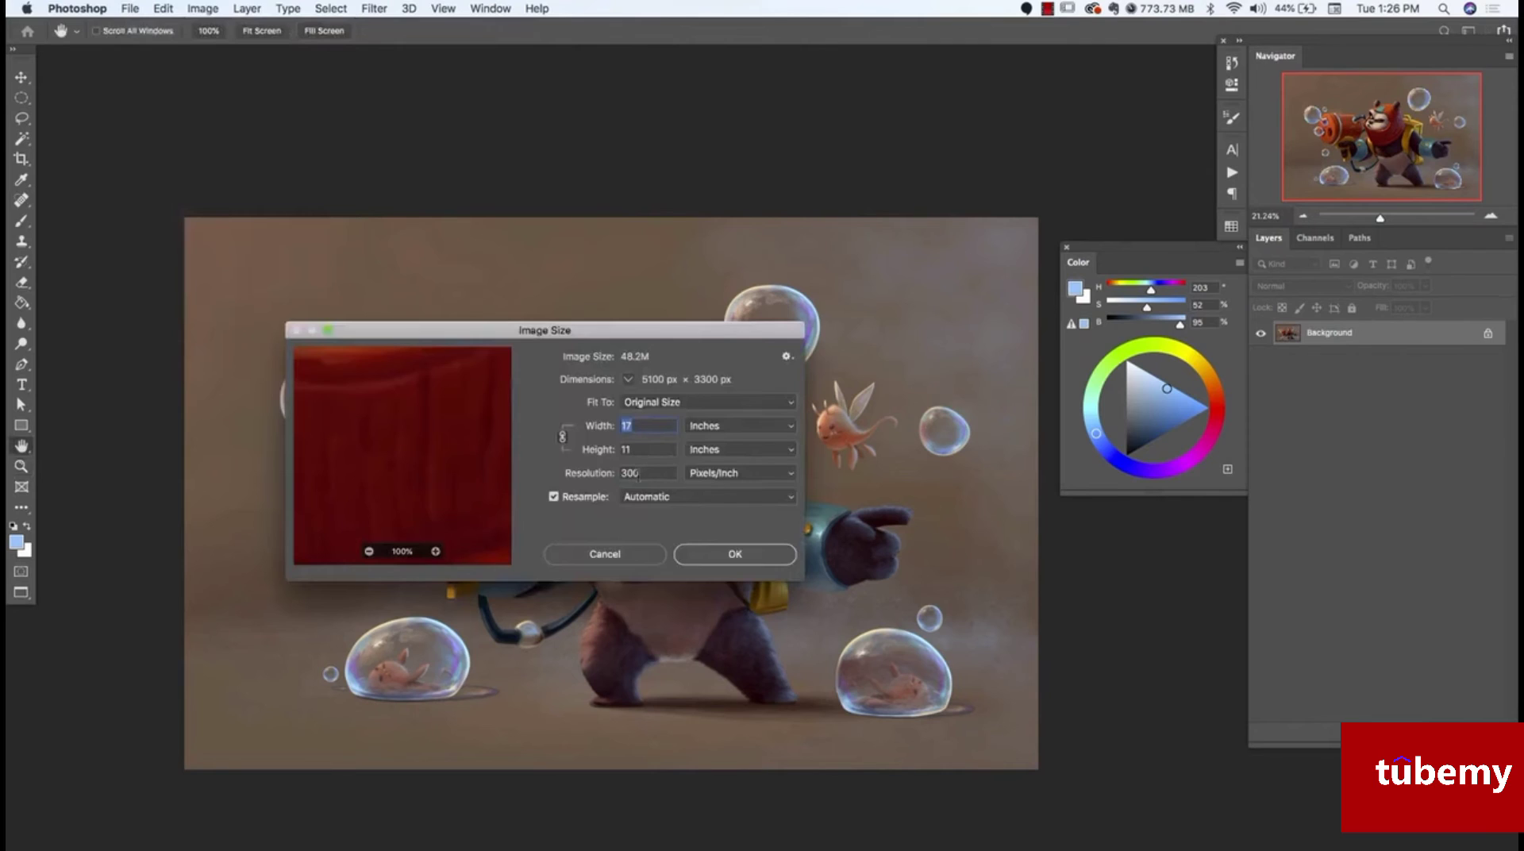
double_click(637, 474)
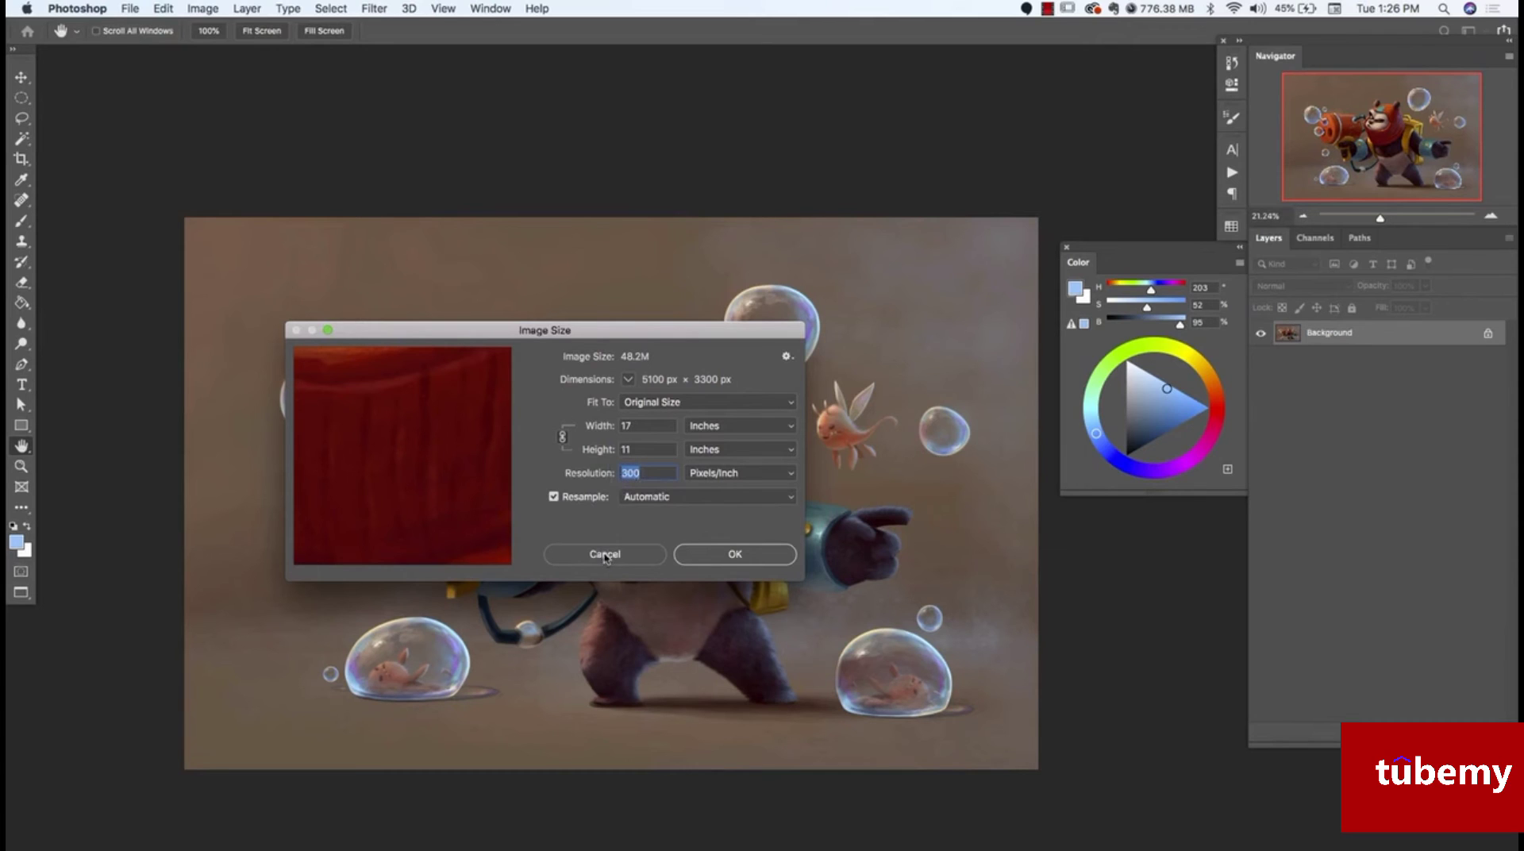
text(72)
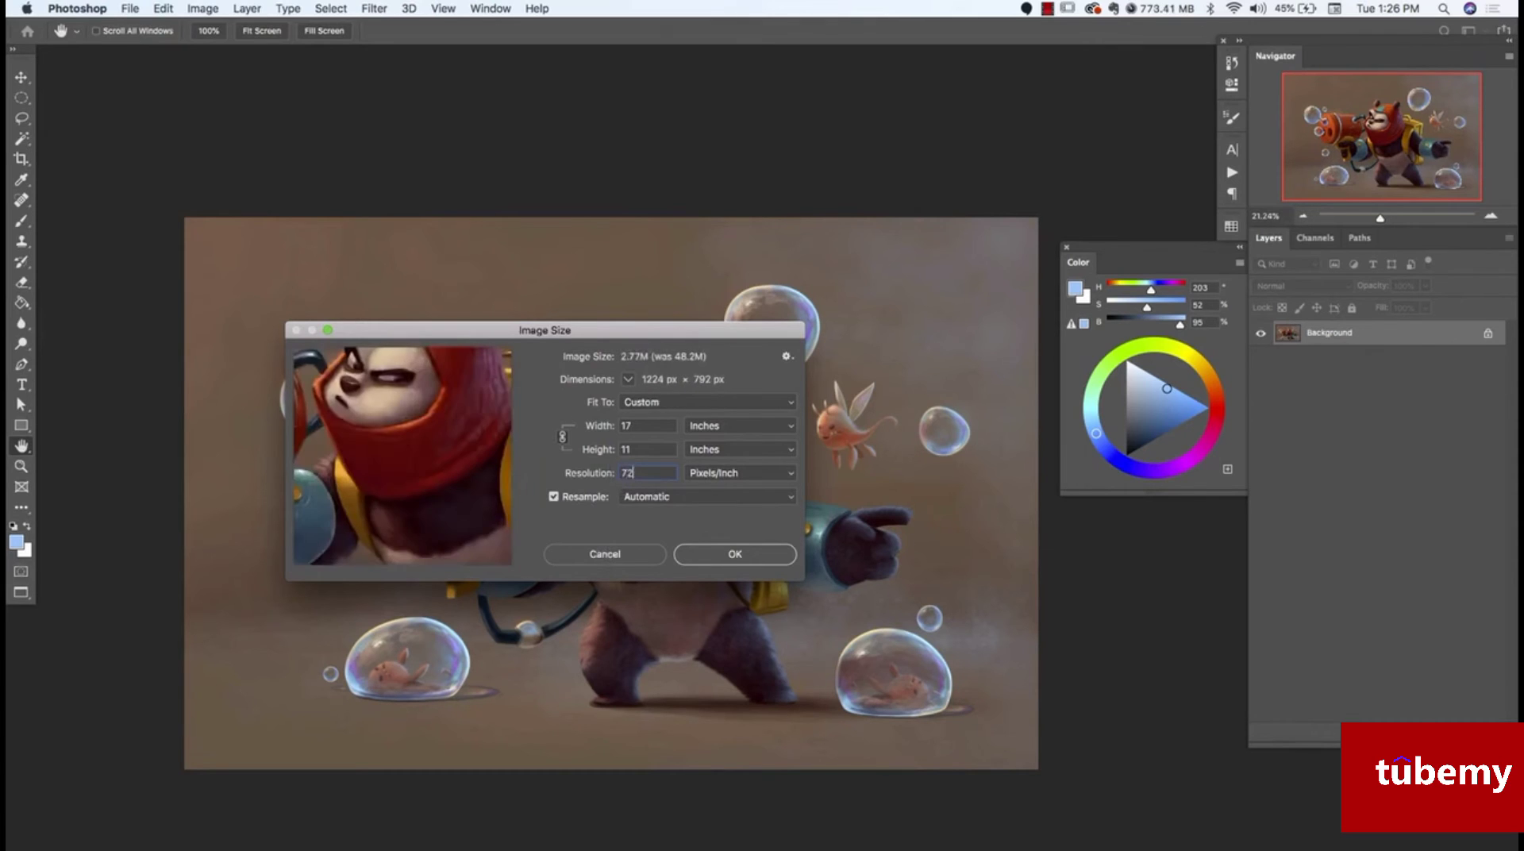
key(Return)
key(z)
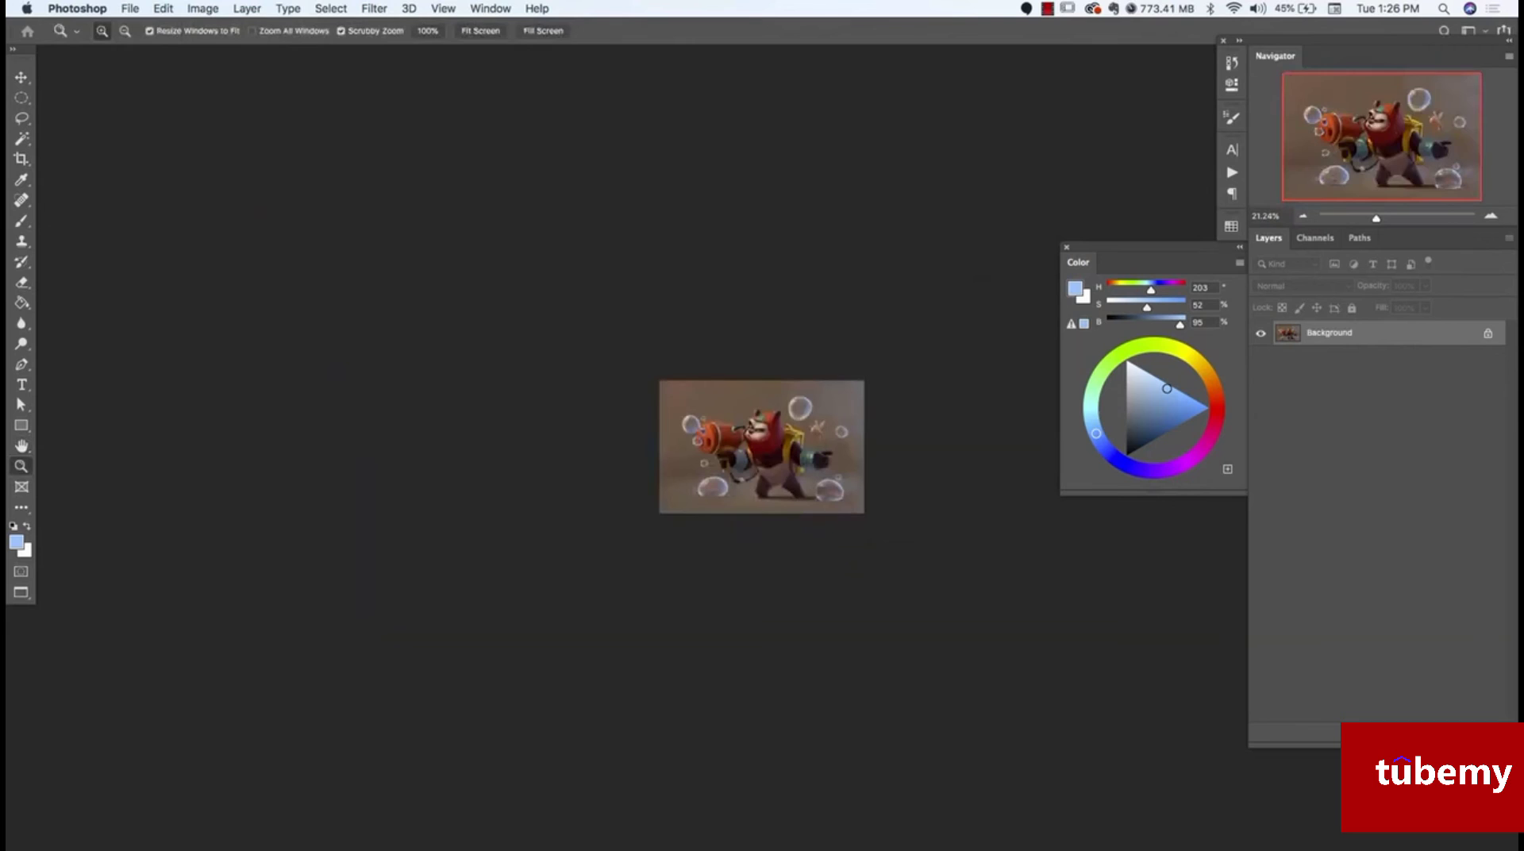
scroll(782, 463, up, 5)
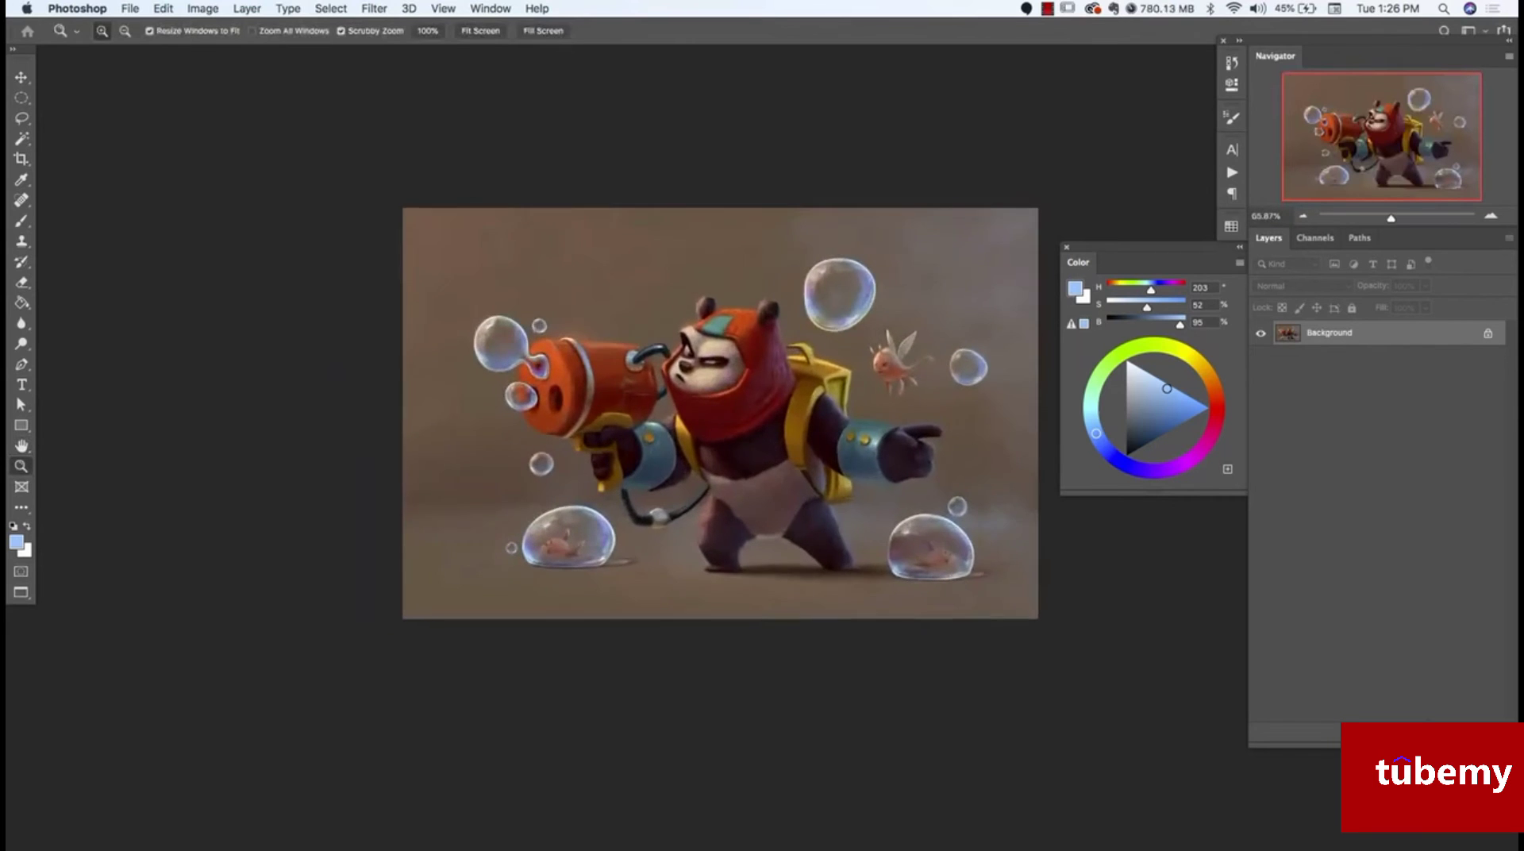
key(super+z)
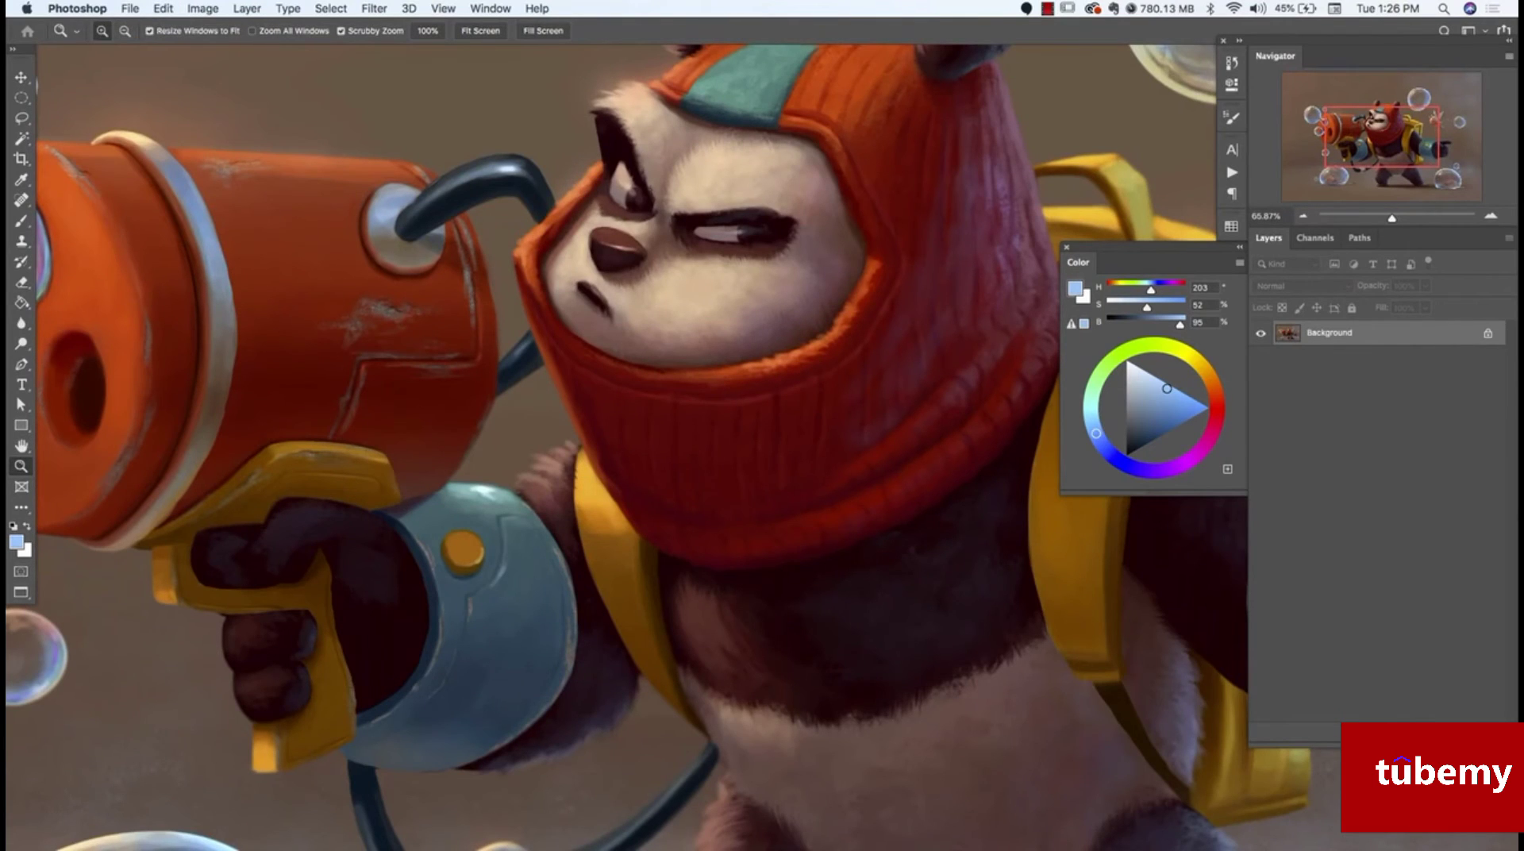
scroll(761, 468, down, 5)
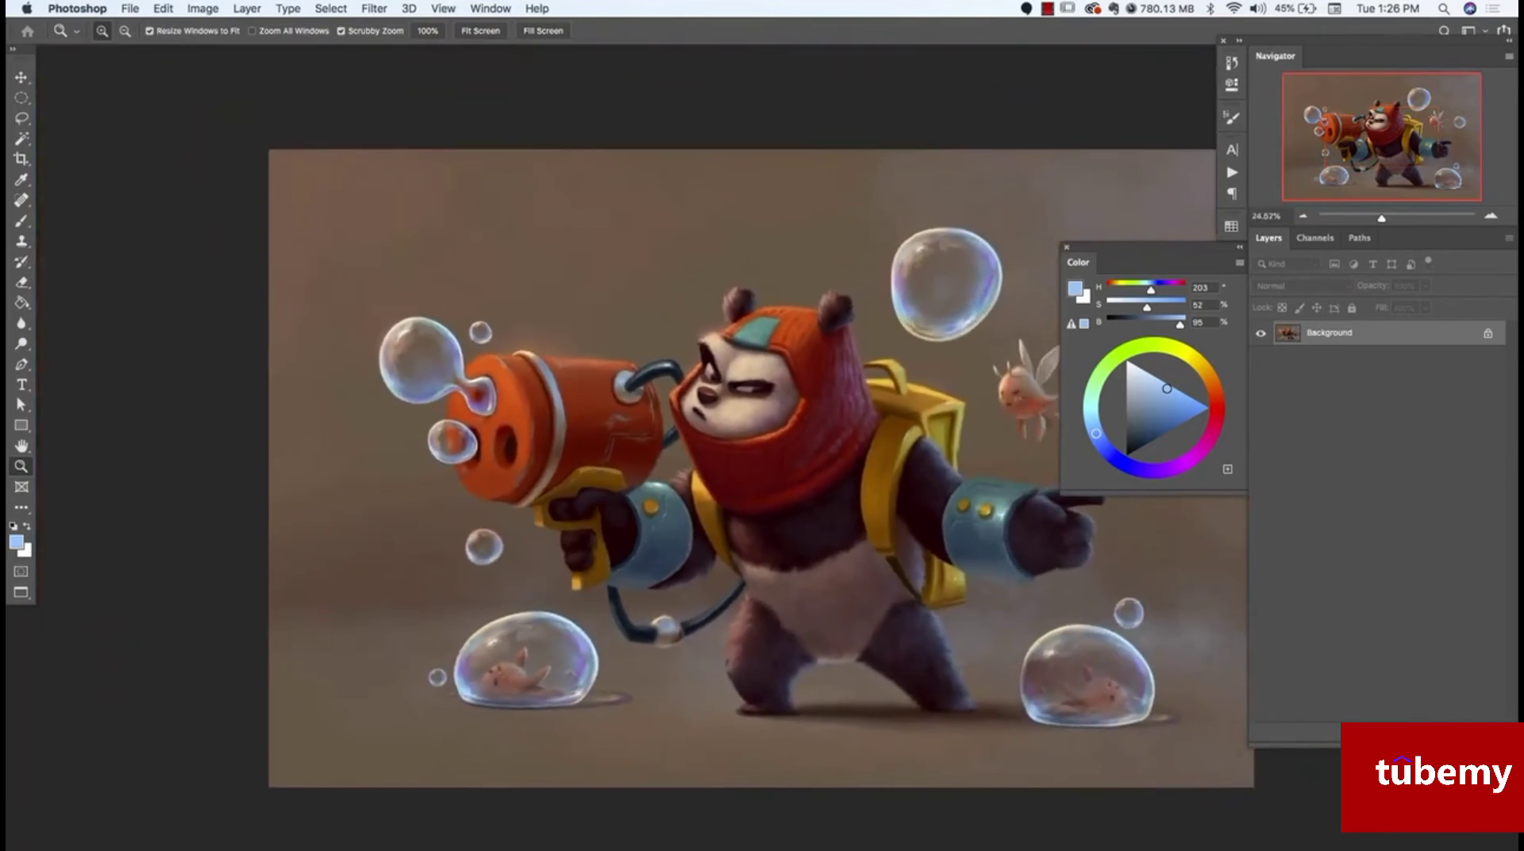
scroll(762, 468, down, 2)
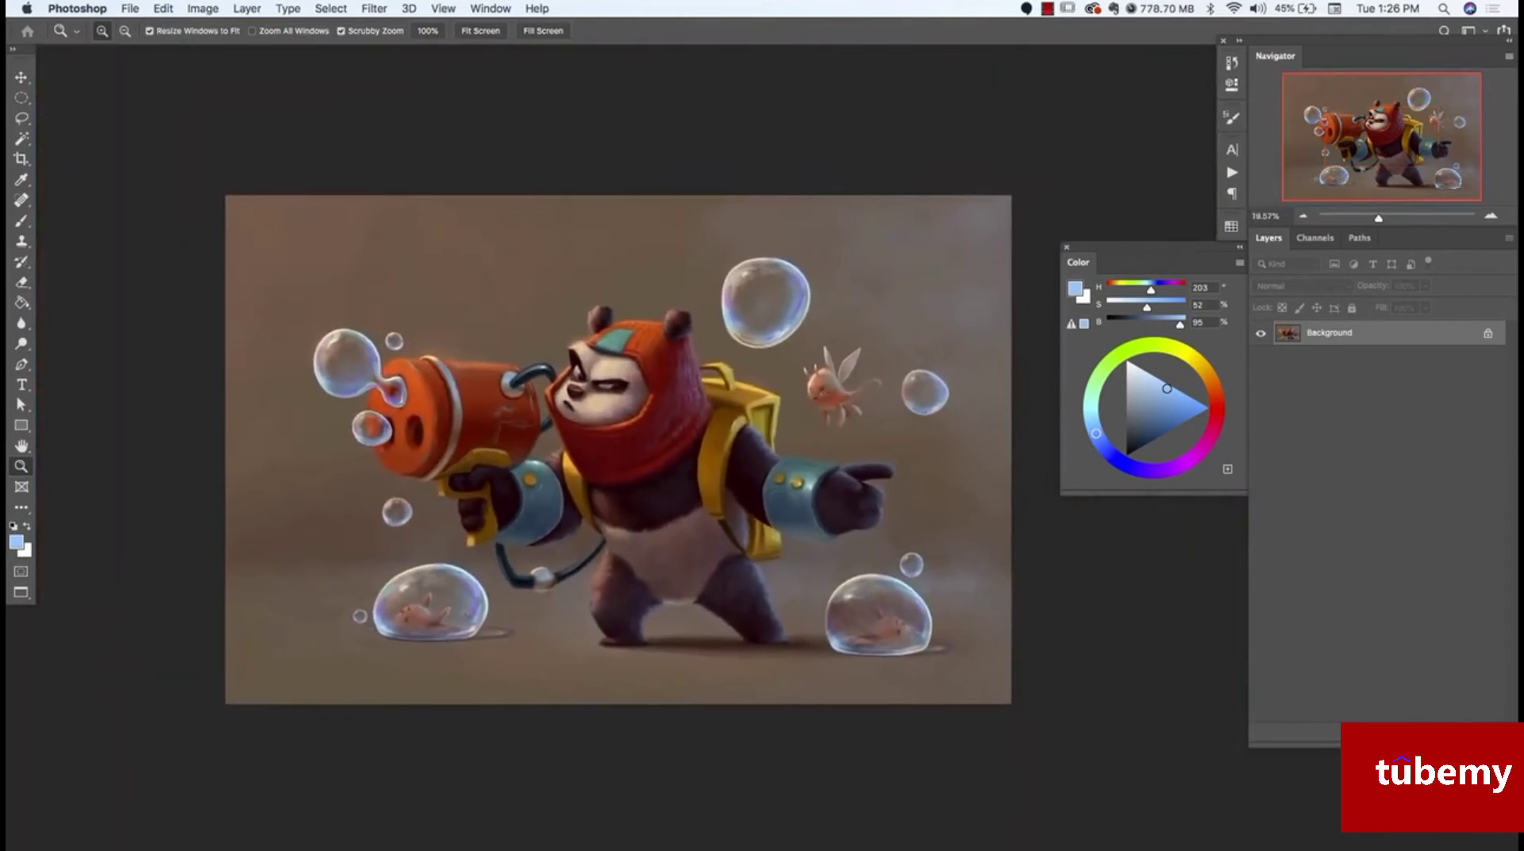
Open Save for Web, fit the whole image in the preview, and choose JPEG
click(129, 9)
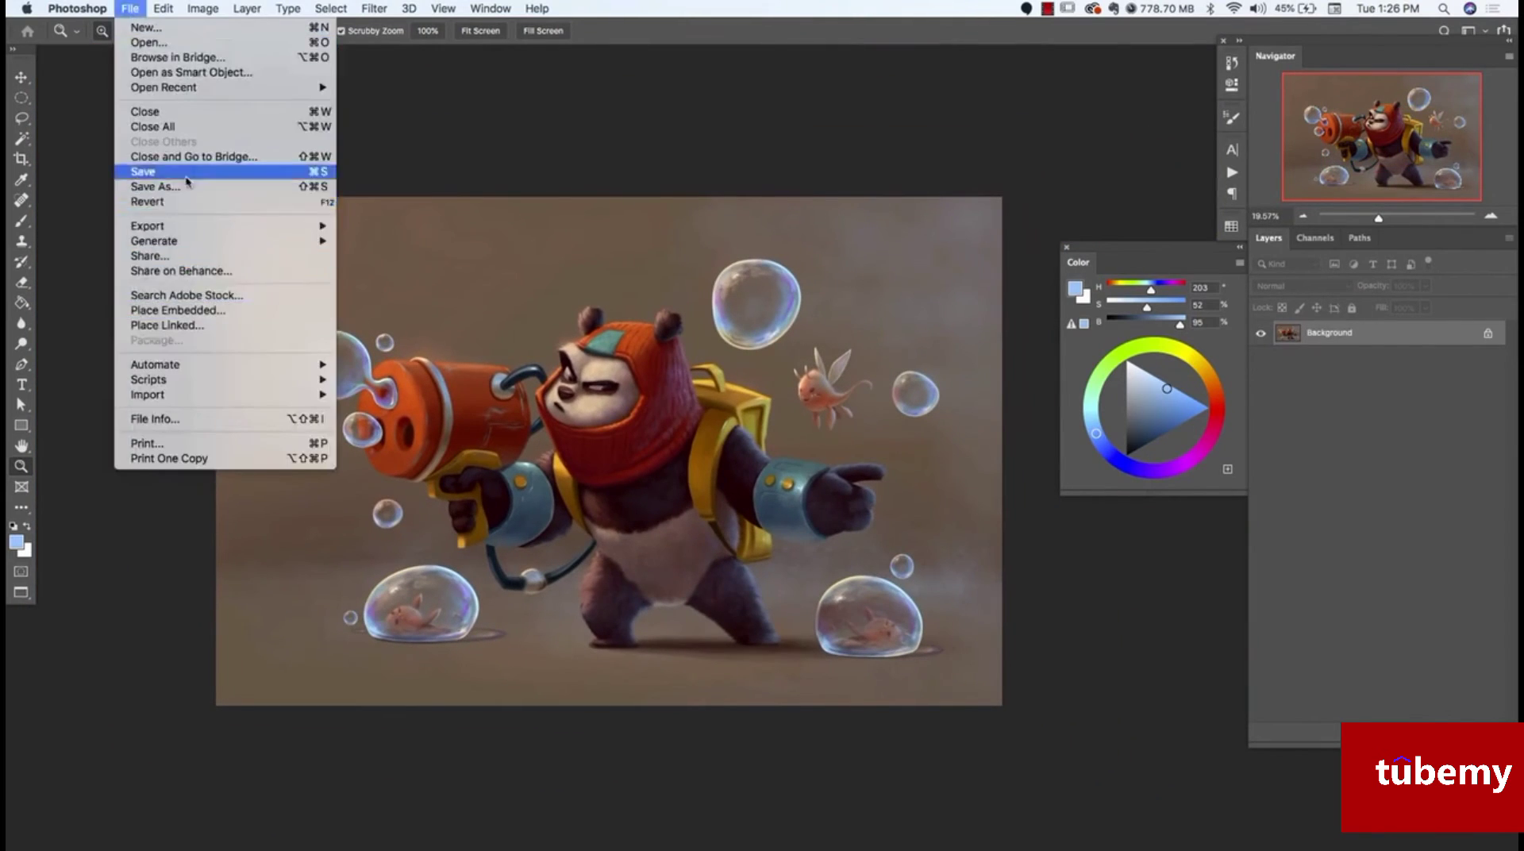
mouse_move(172, 232)
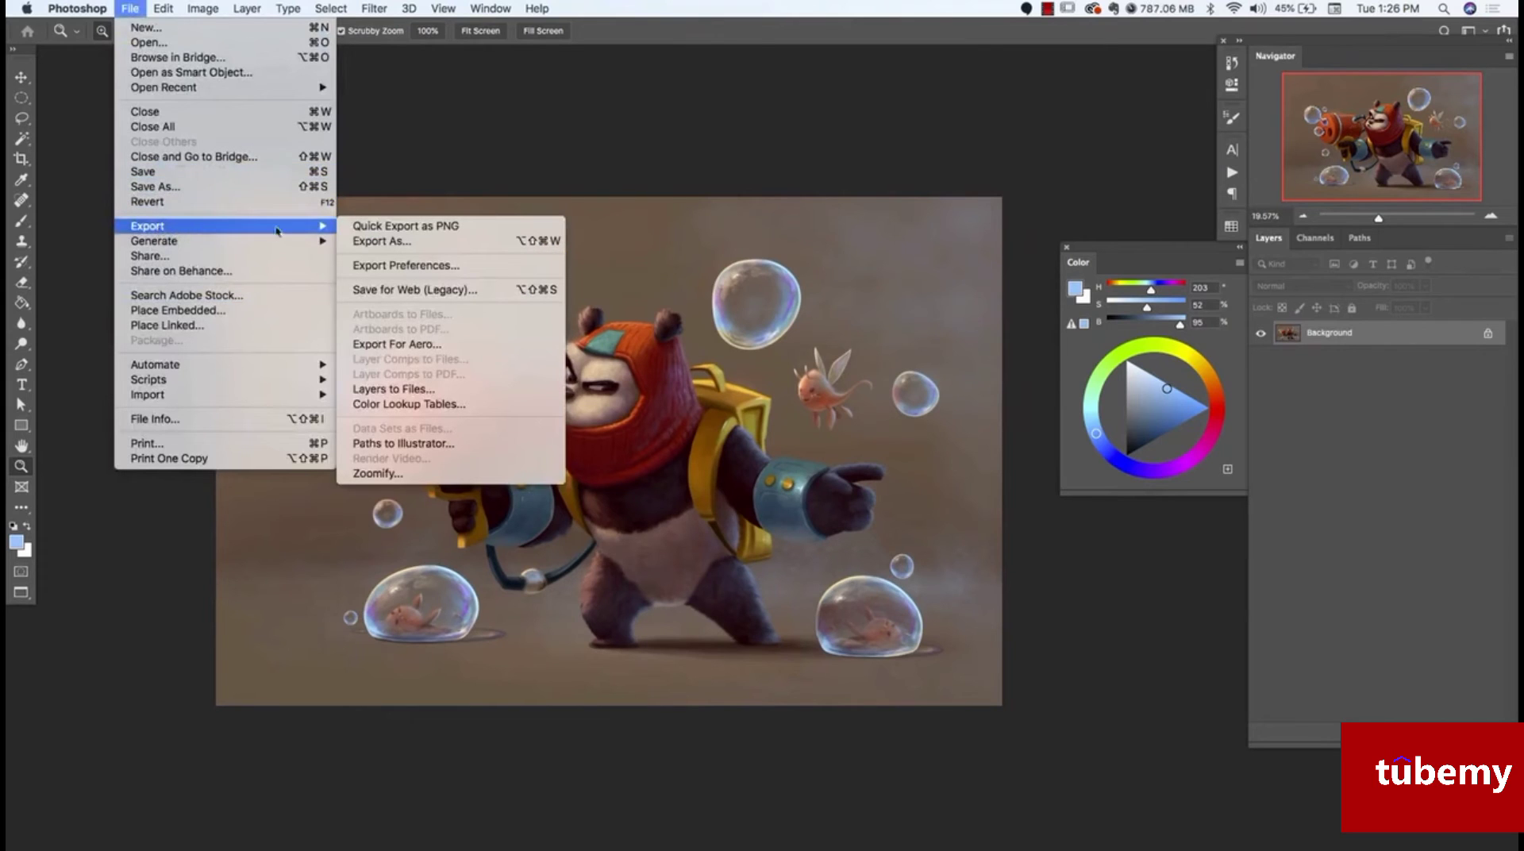
click(439, 290)
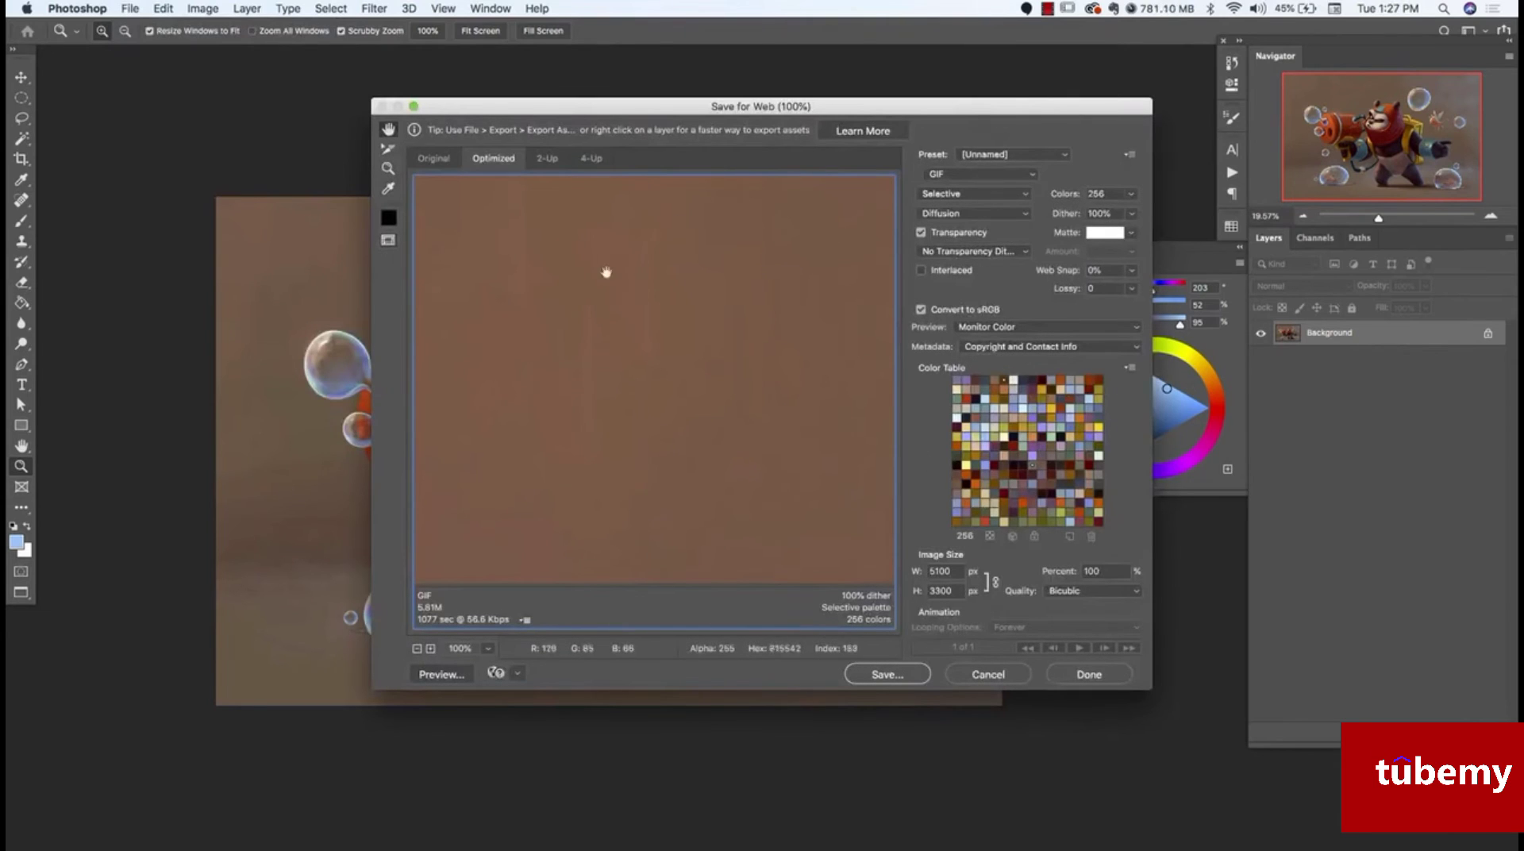
click(416, 649)
click(487, 649)
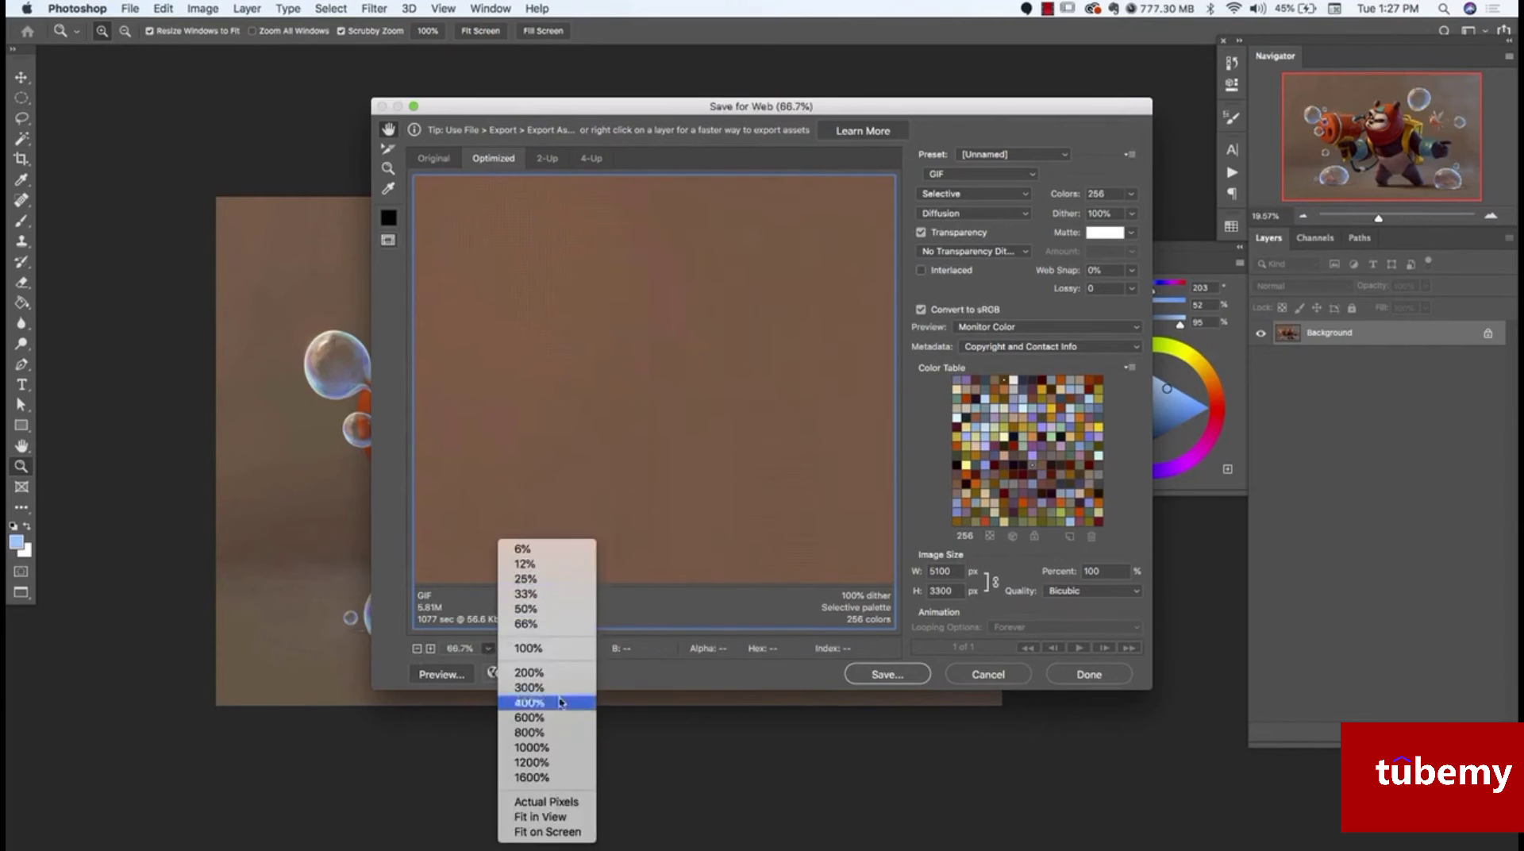
click(560, 818)
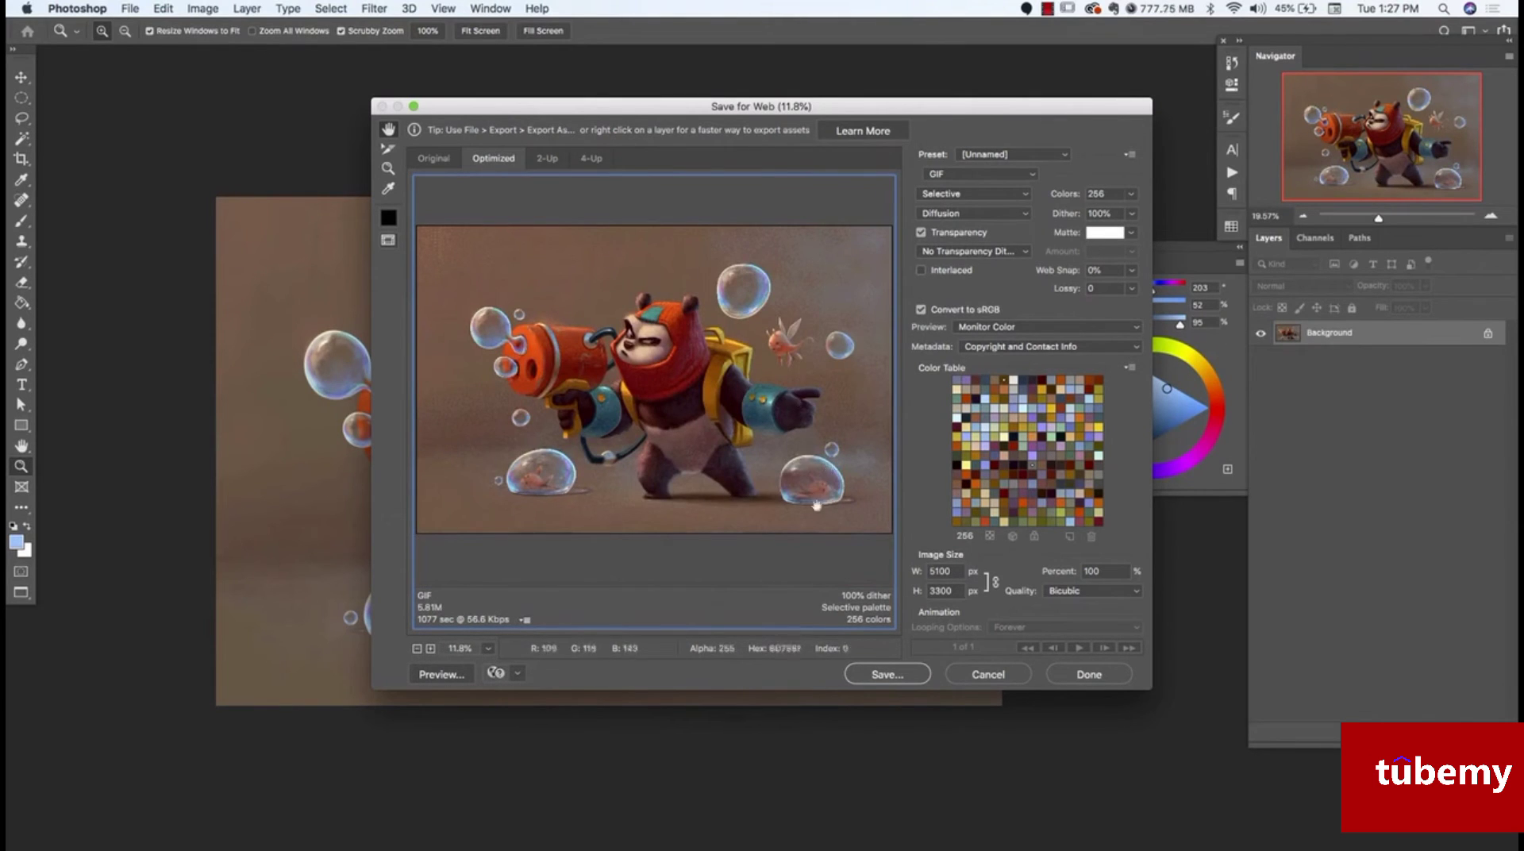
click(1026, 179)
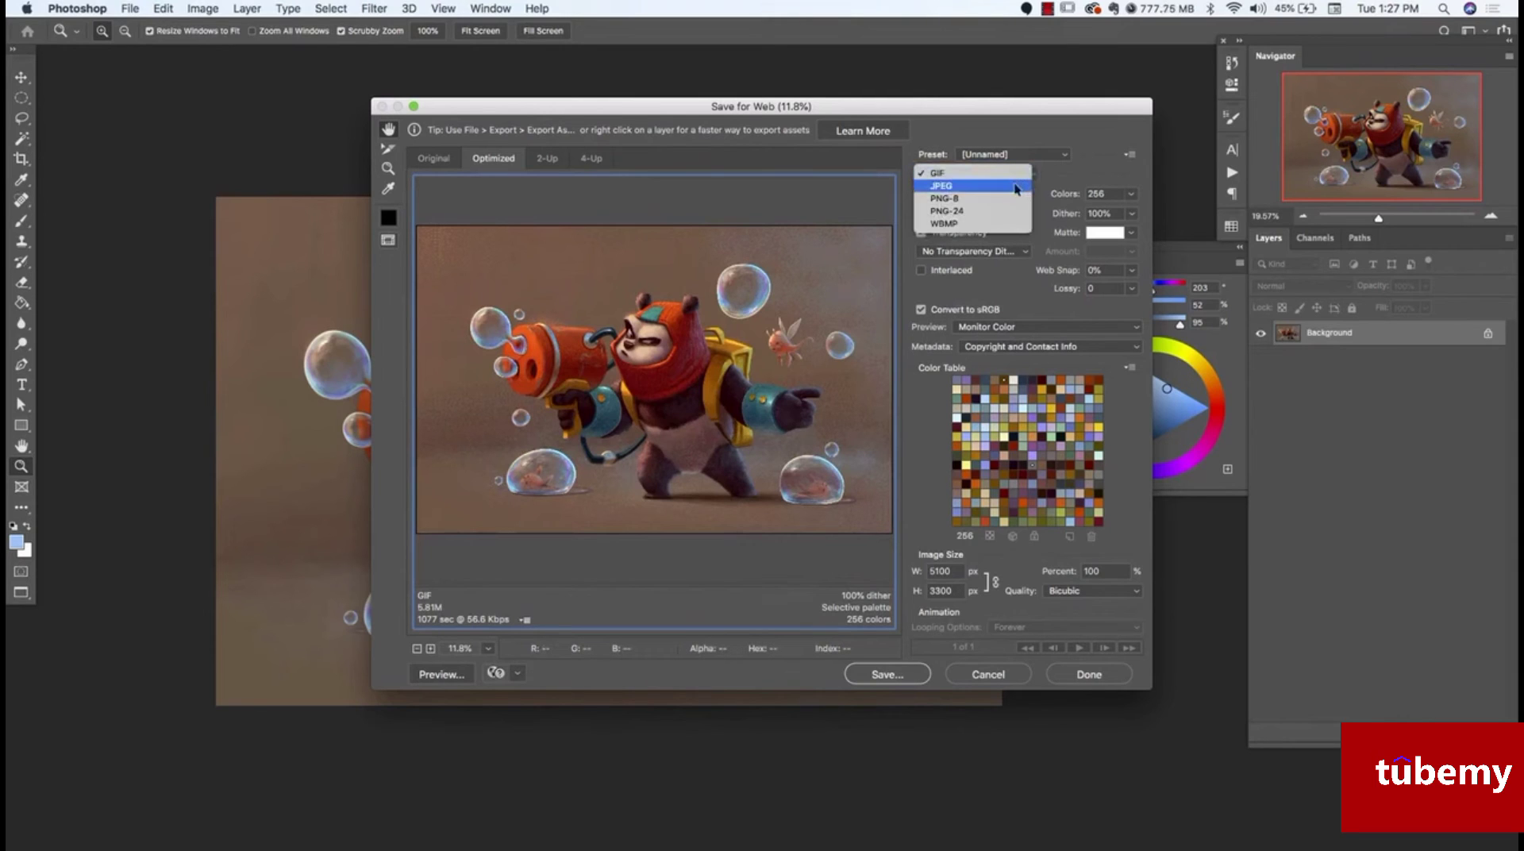
click(1018, 177)
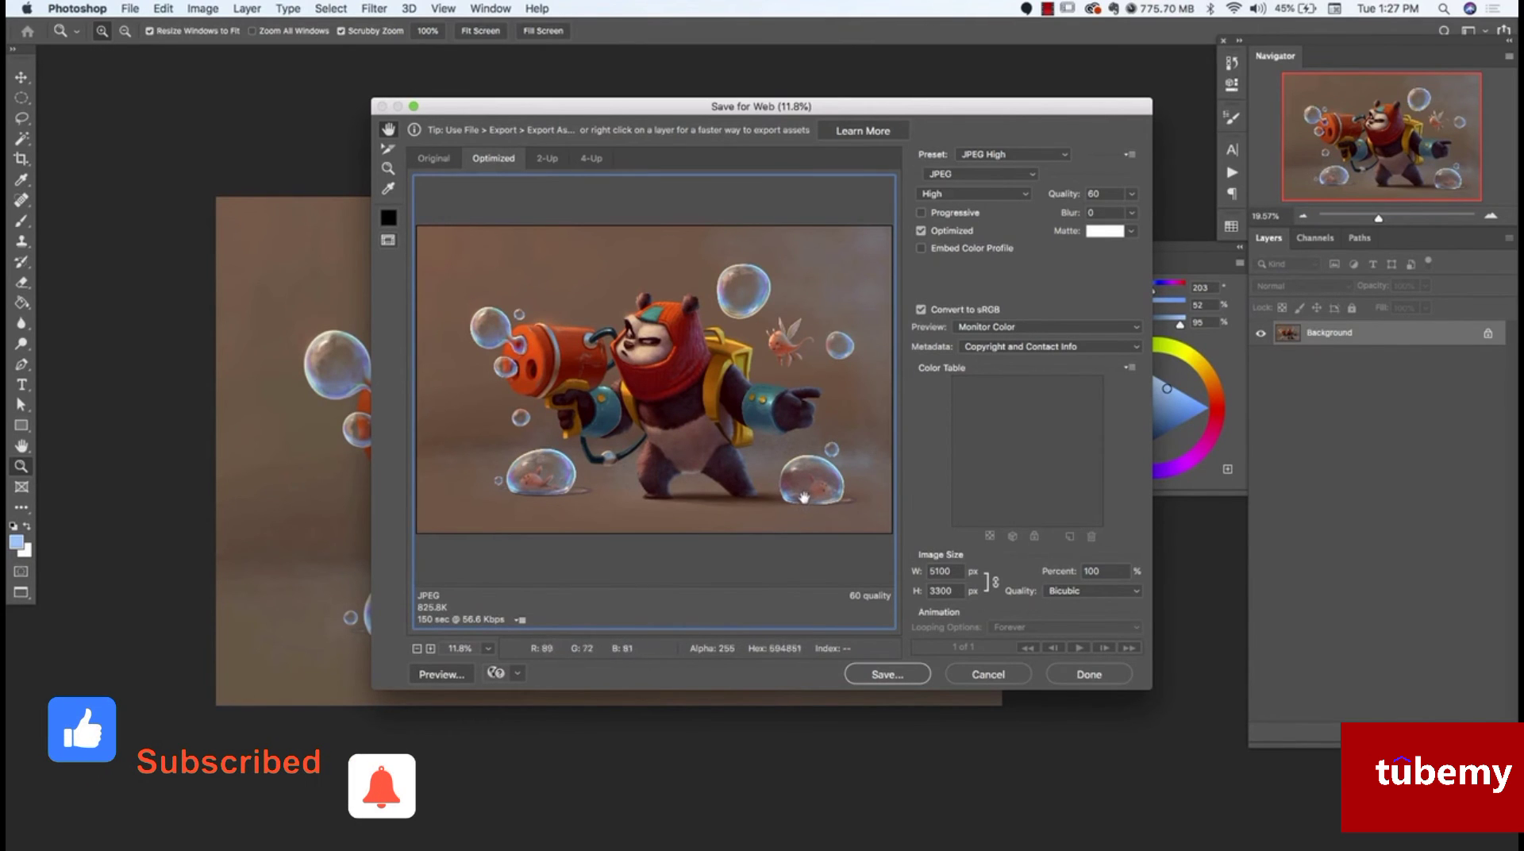
Compare JPEG quality 45 and 61, then cancel the save and the export window
drag(1033, 113, 997, 113)
click(1097, 195)
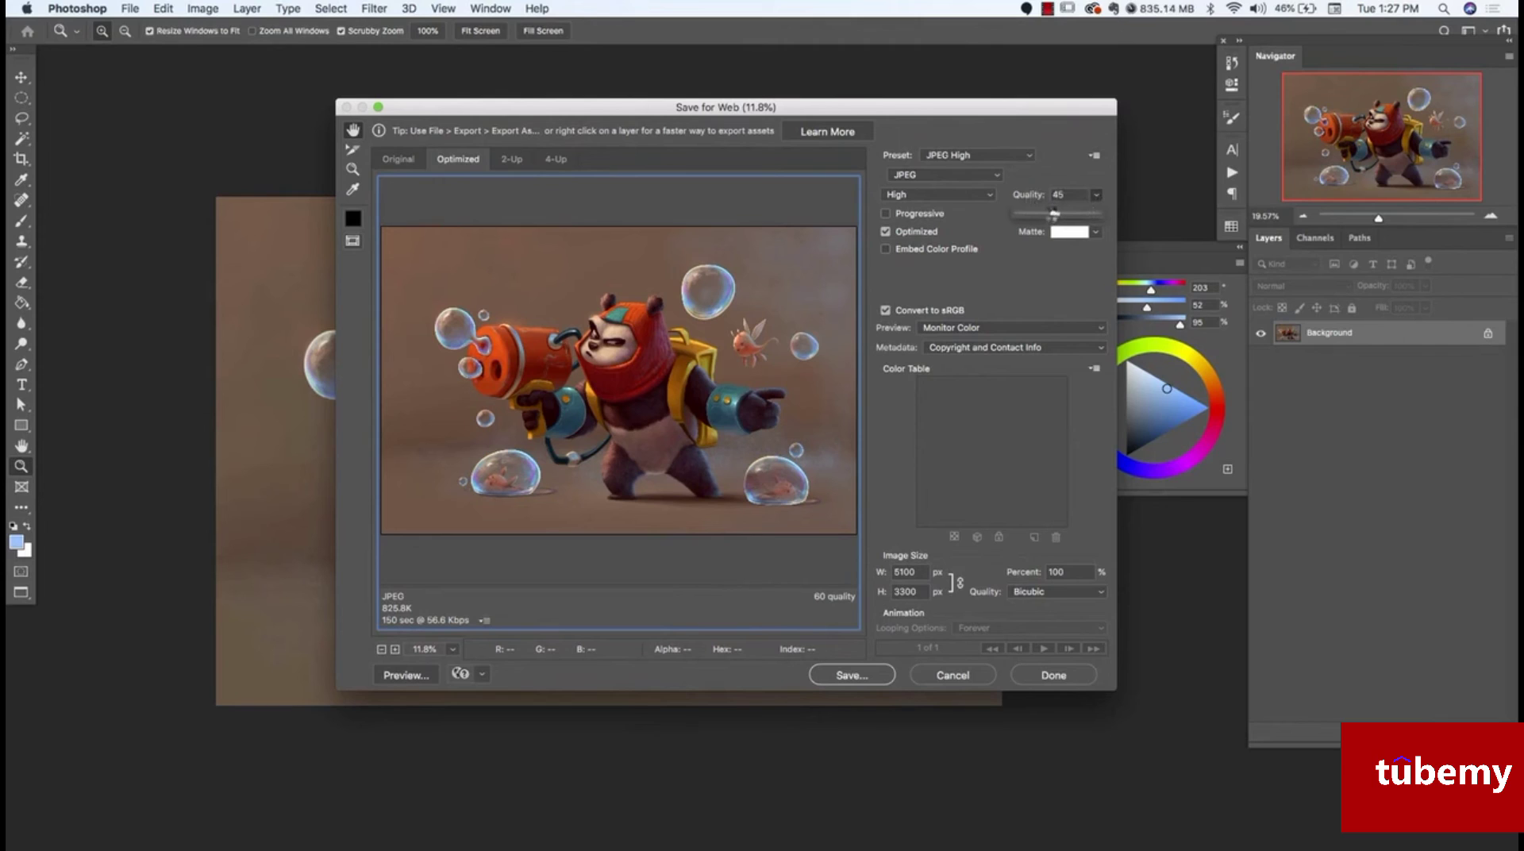
drag(1053, 211, 1054, 212)
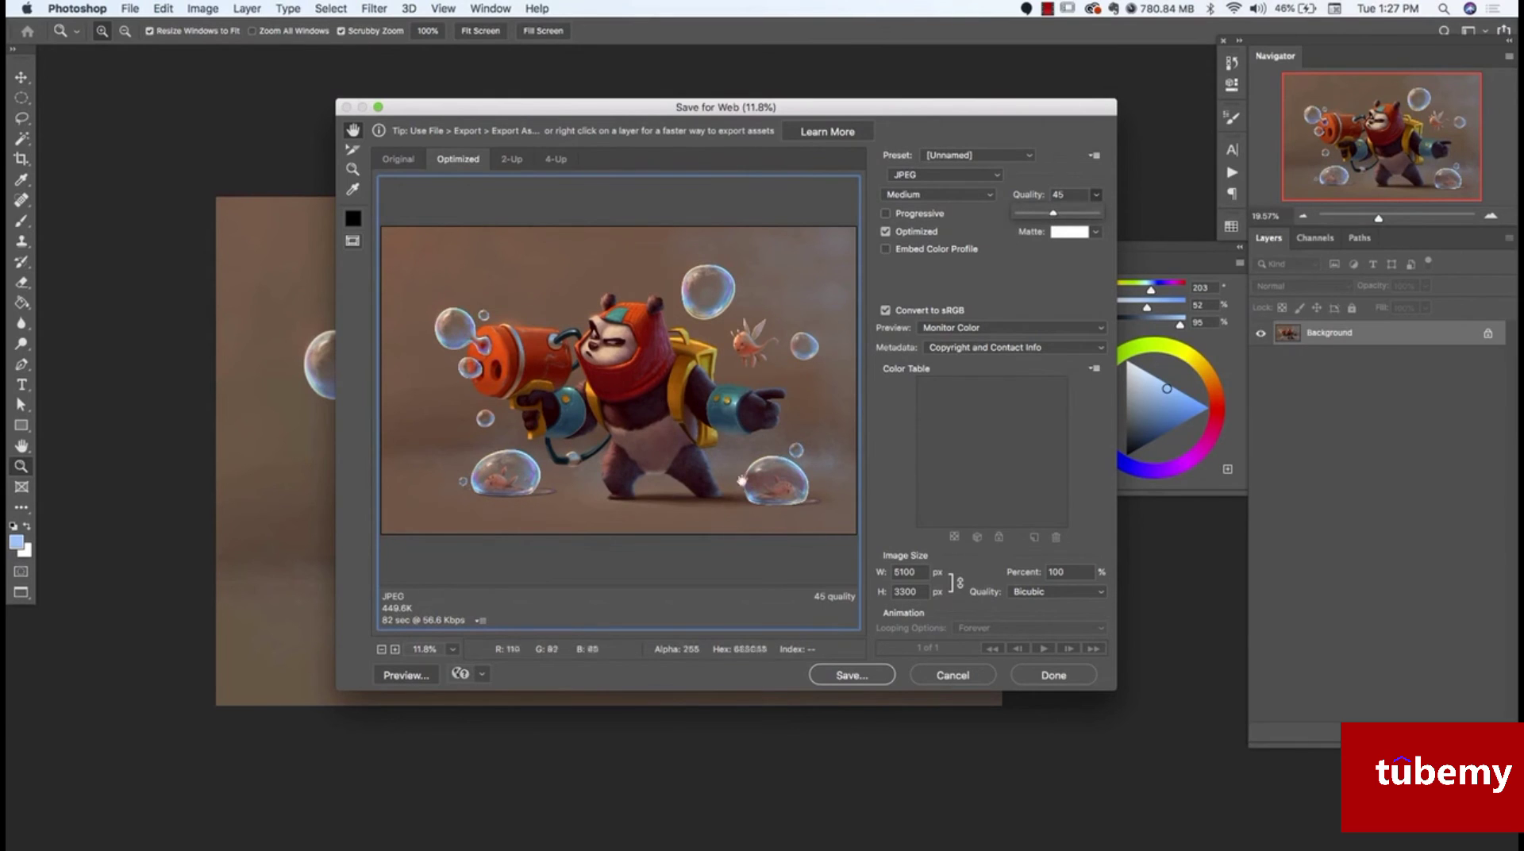
drag(1059, 214, 1062, 214)
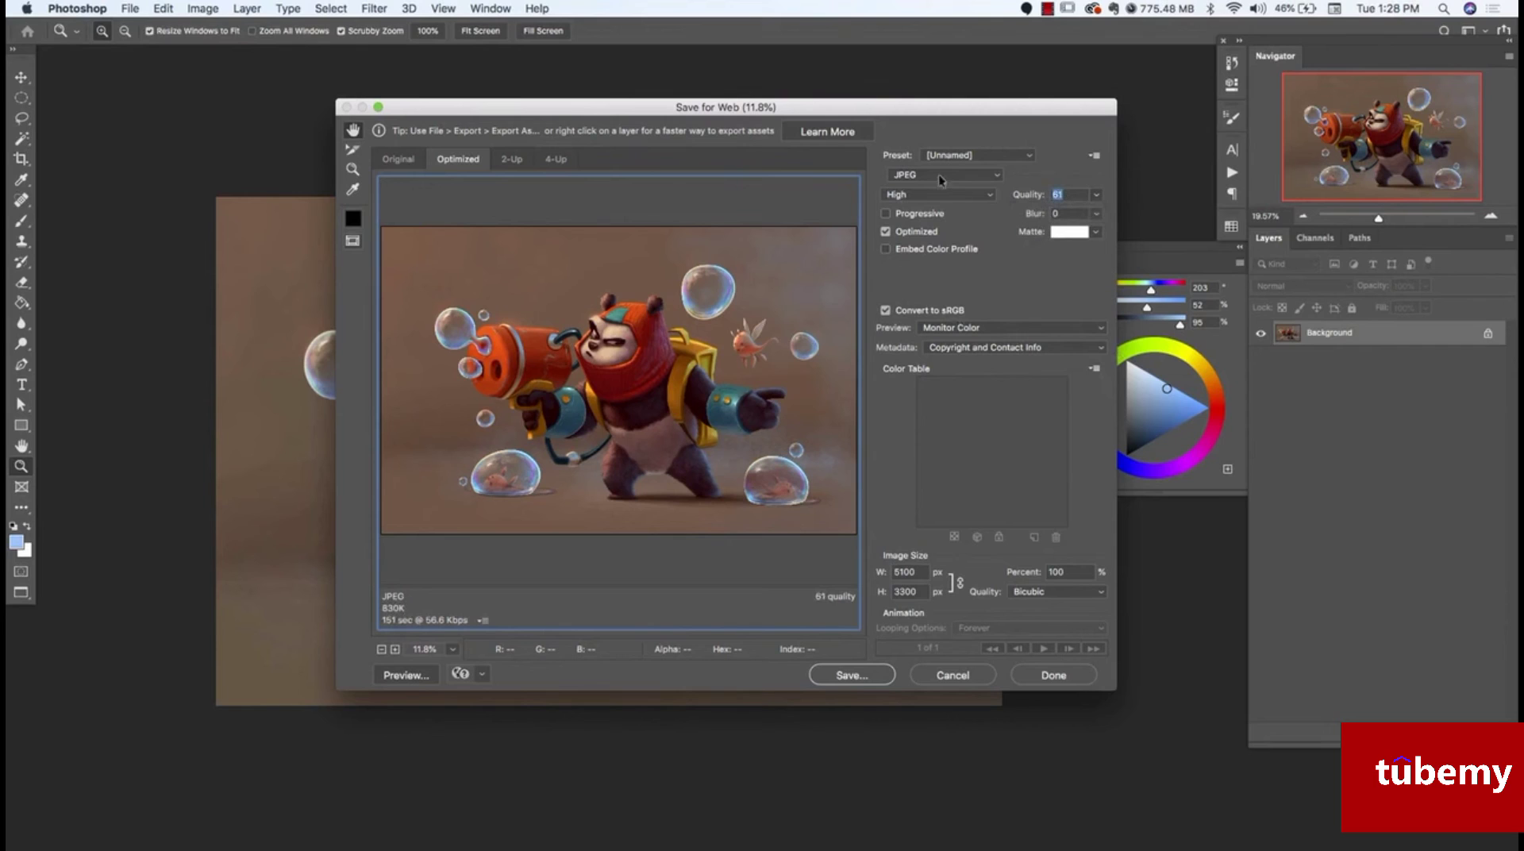
click(847, 676)
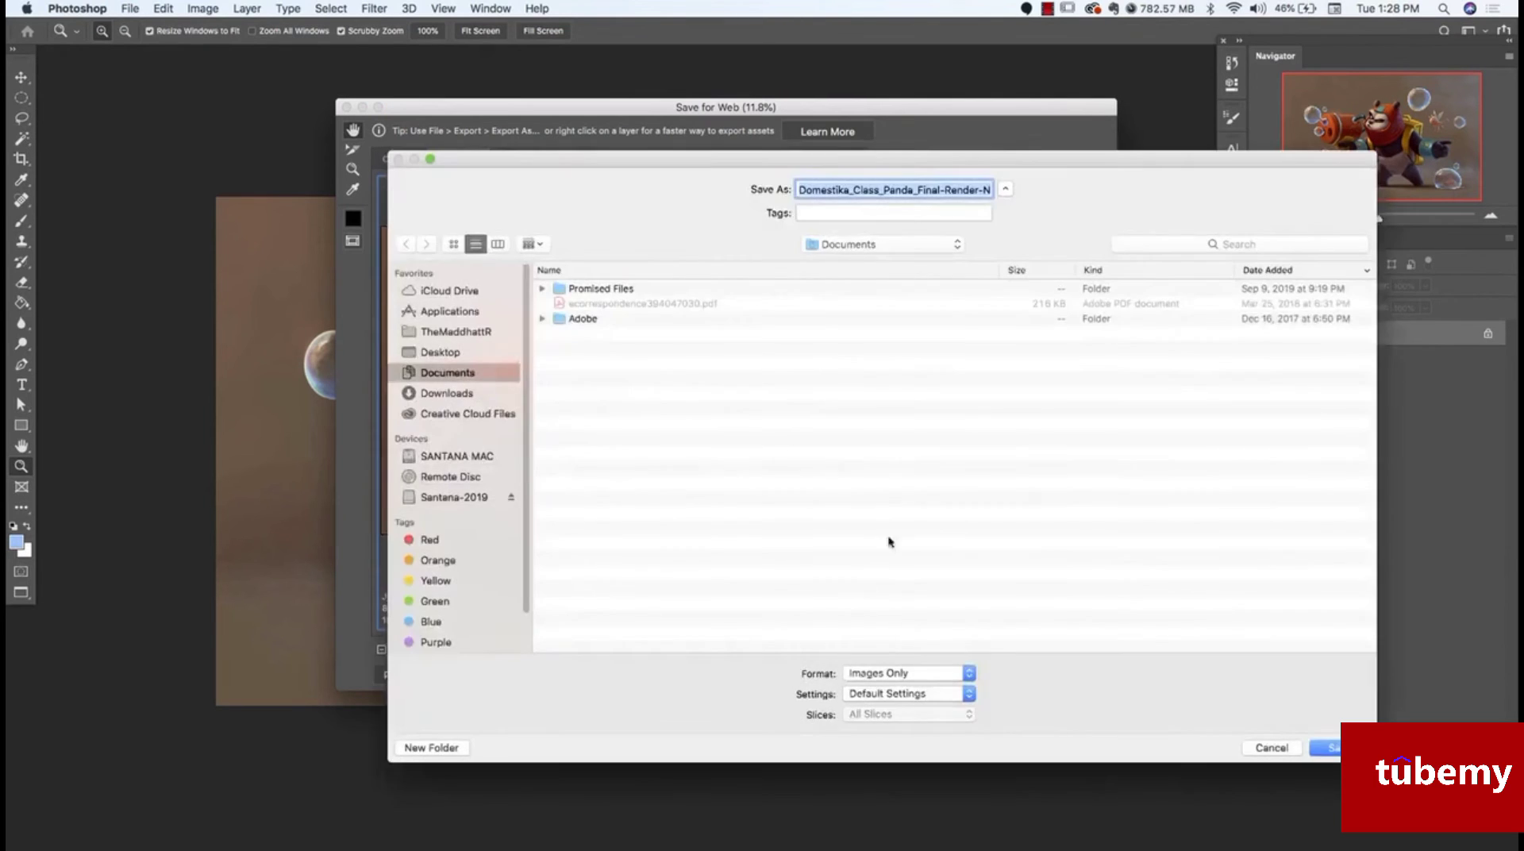
click(1272, 746)
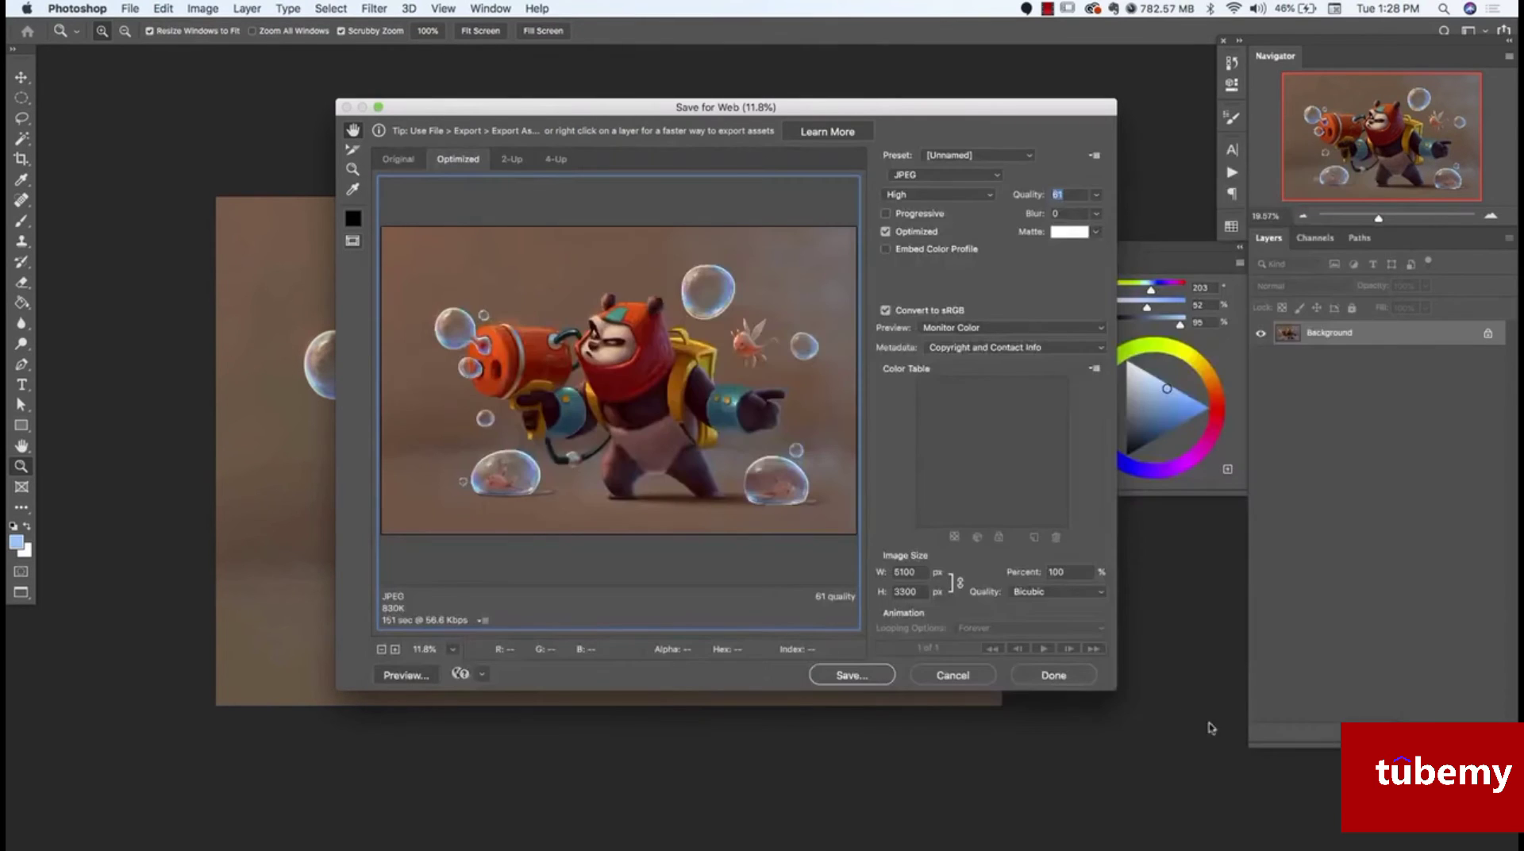
click(952, 676)
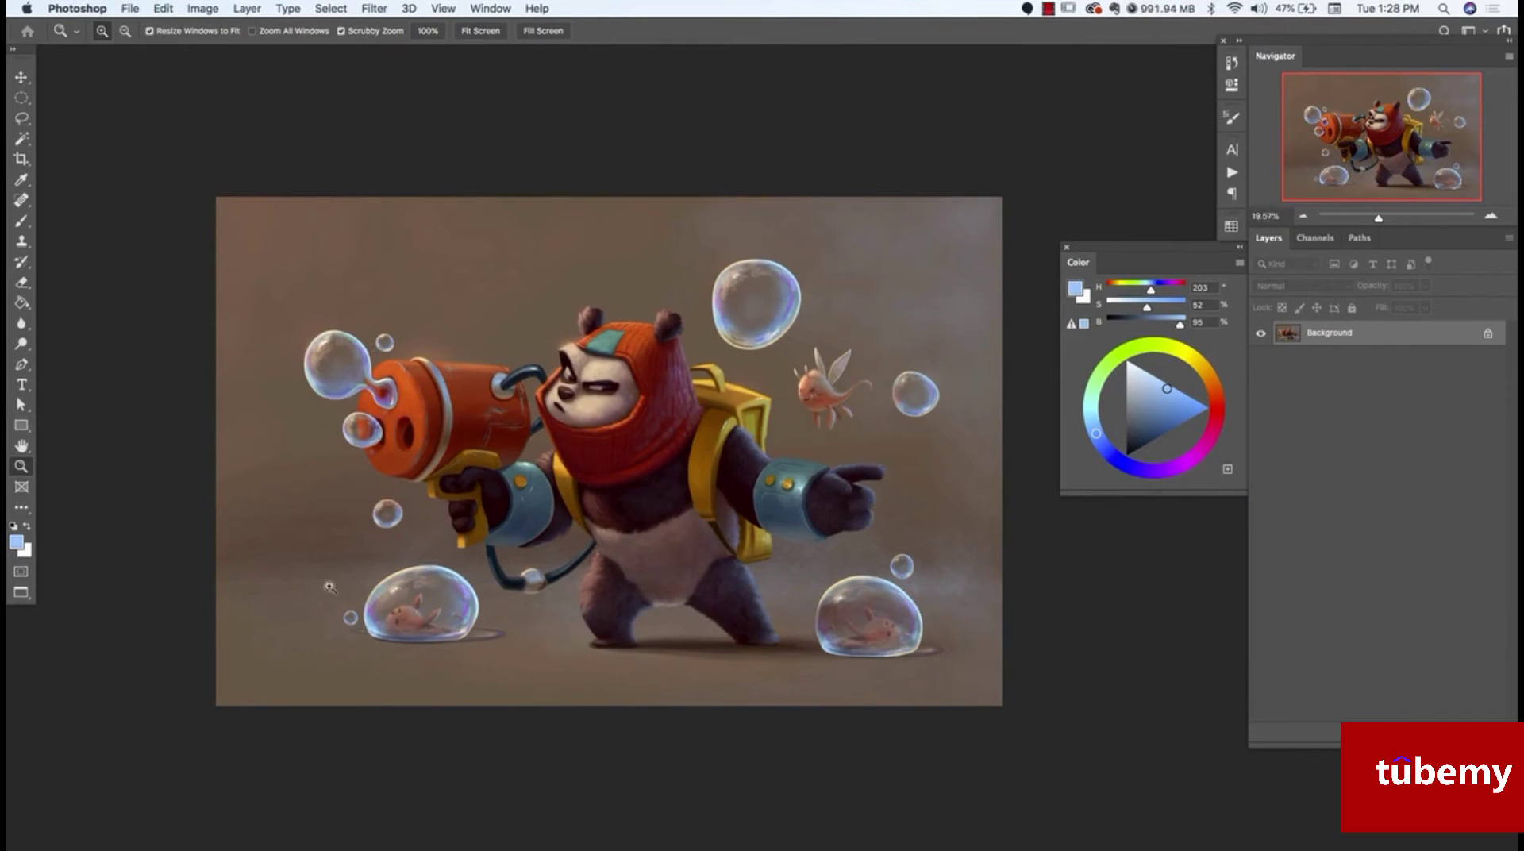
Review the panda image's pixel size and resolution in Image Size, leaving them unchanged
click(200, 10)
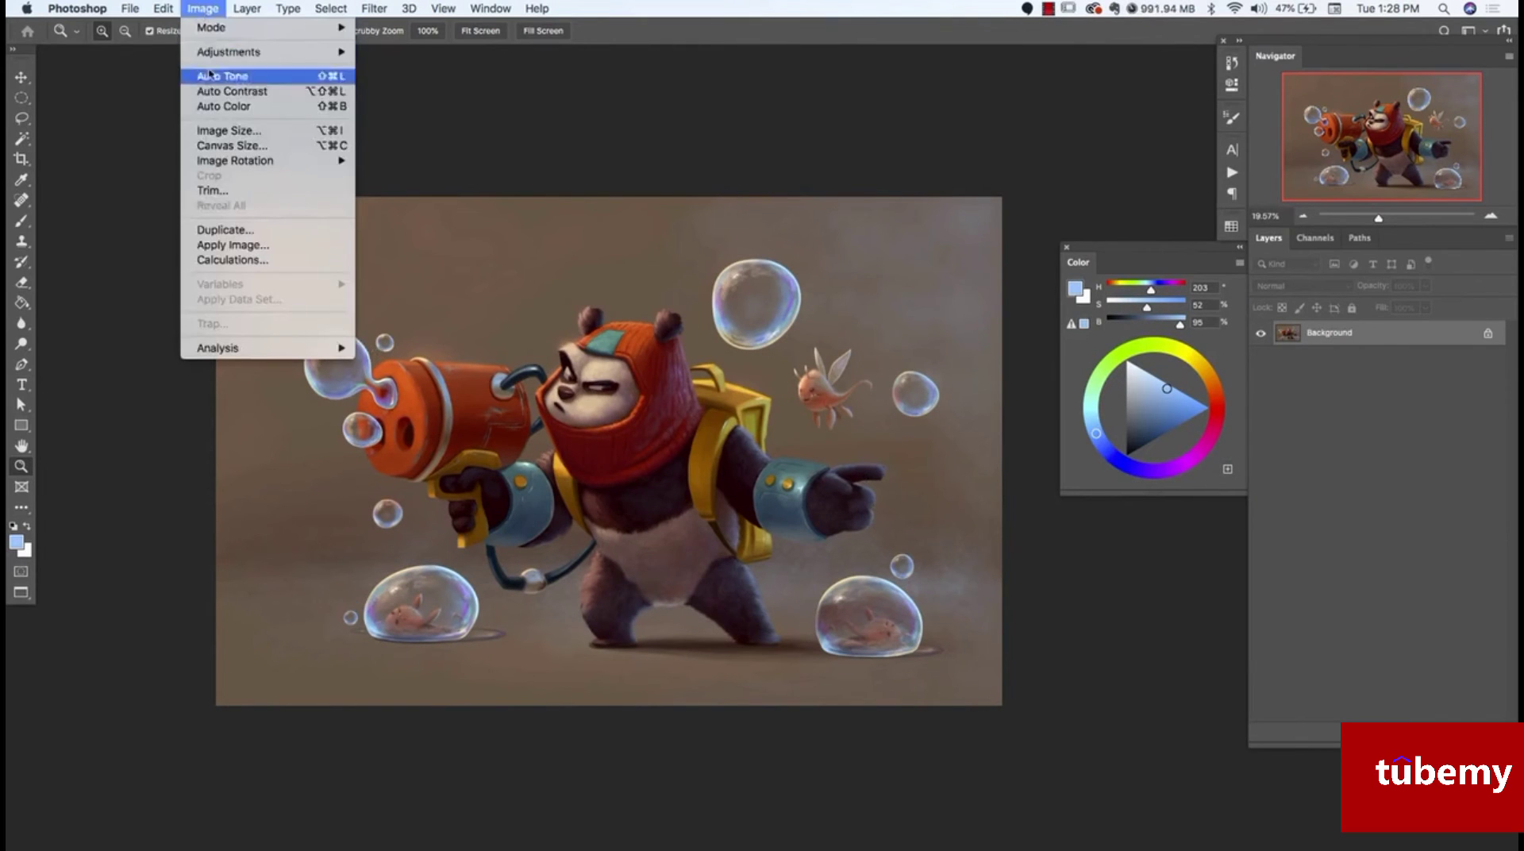
click(226, 131)
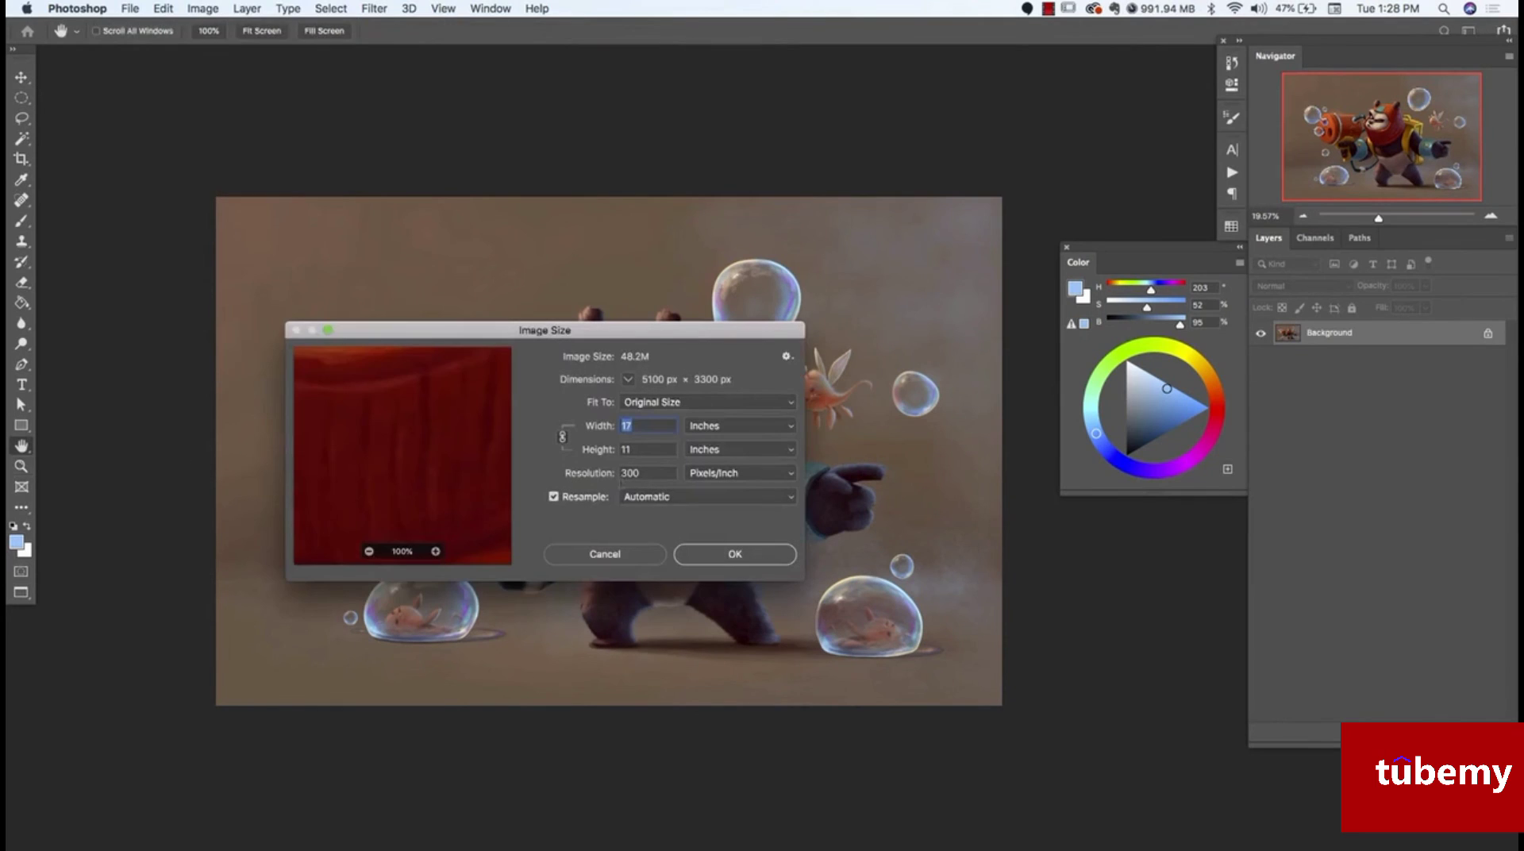
click(627, 554)
Switch the panda illustration's colour mode to CMYK Color for print
key(z)
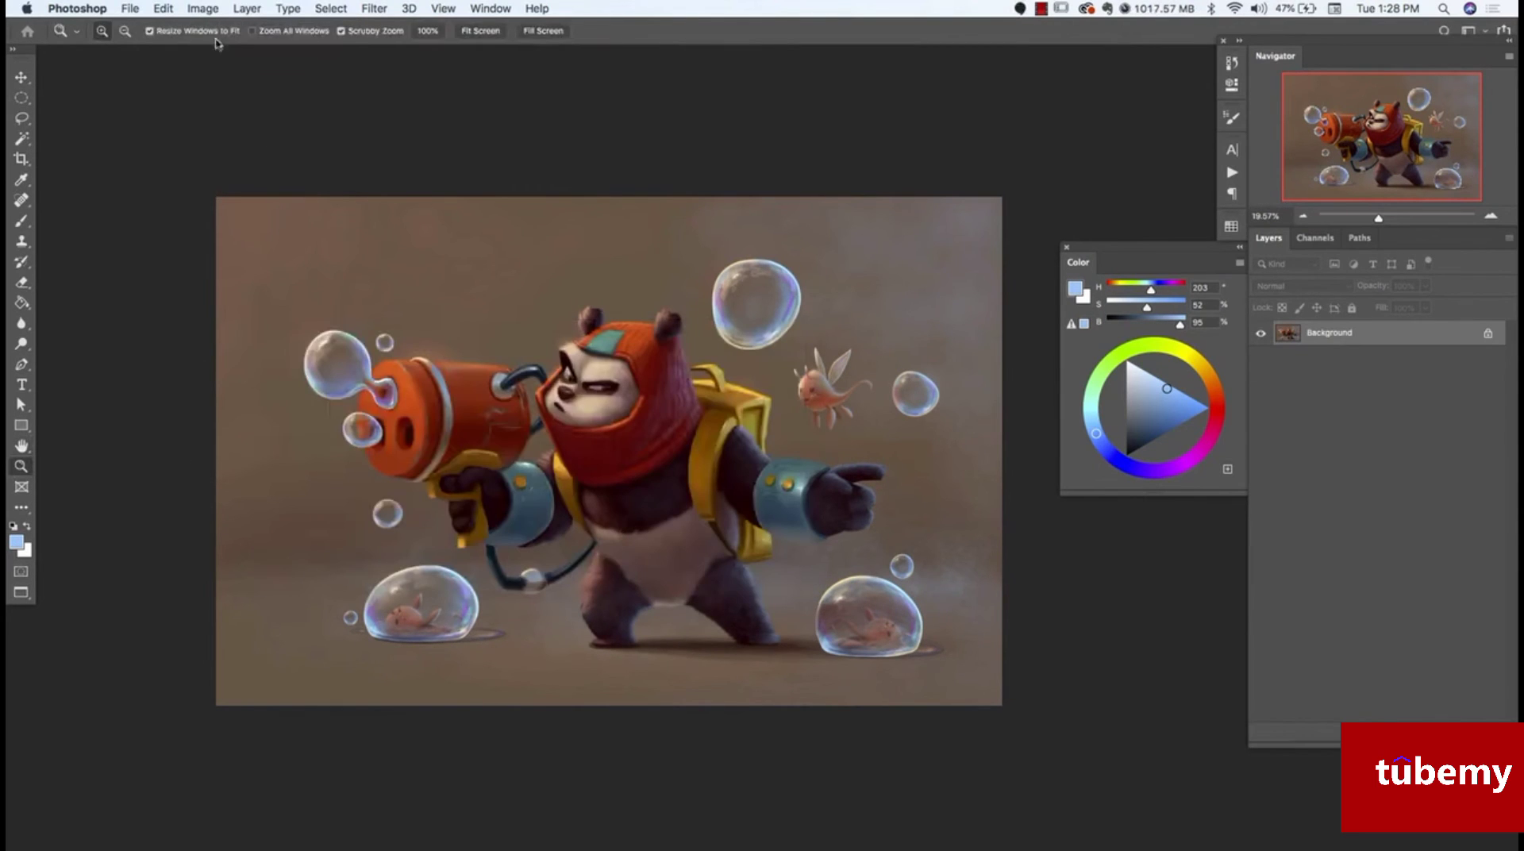
click(203, 9)
mouse_move(261, 29)
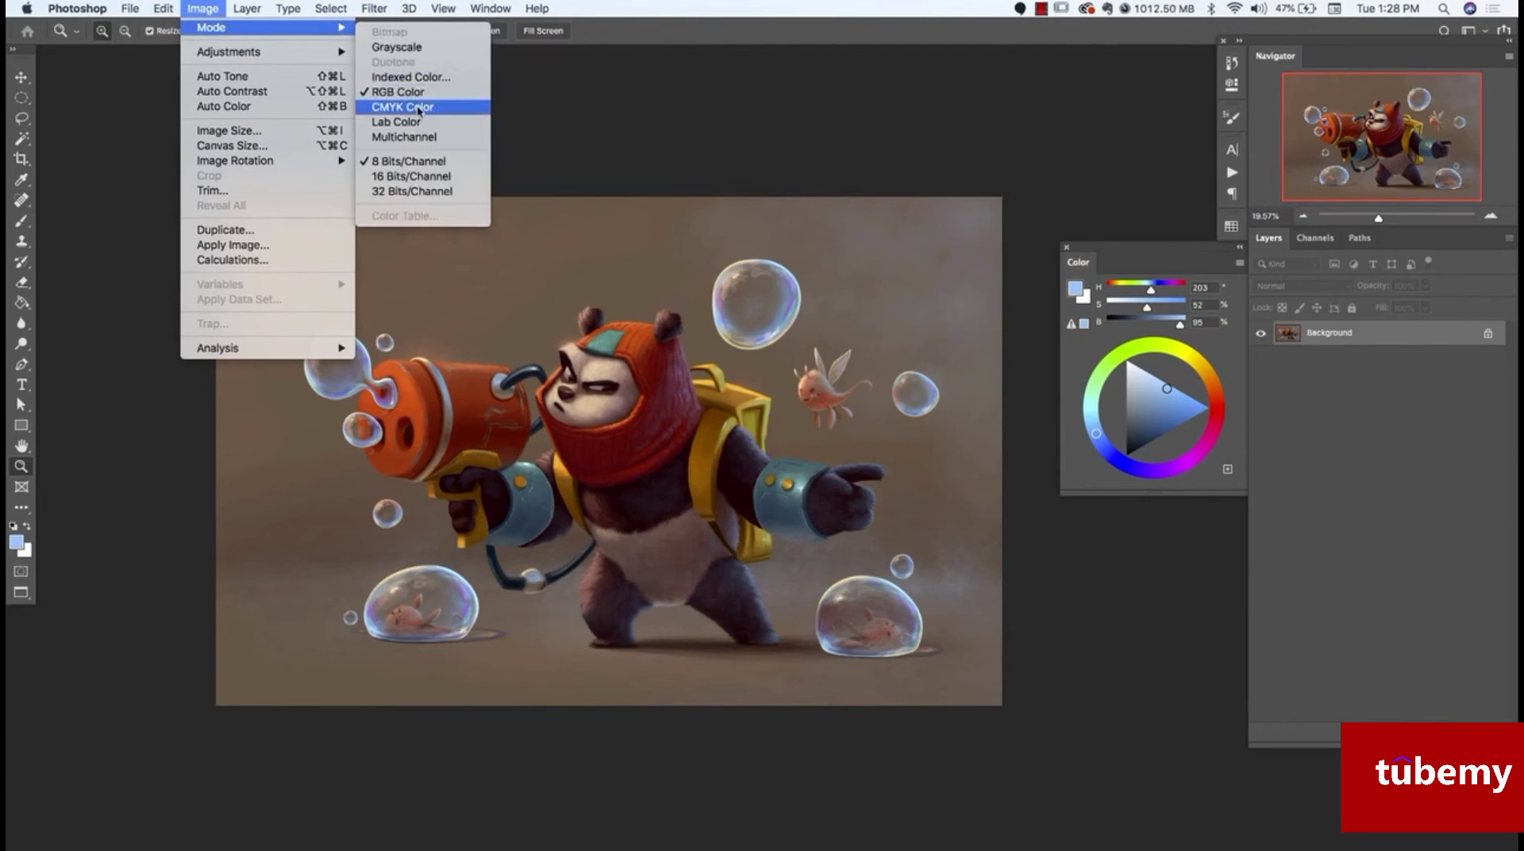
click(418, 108)
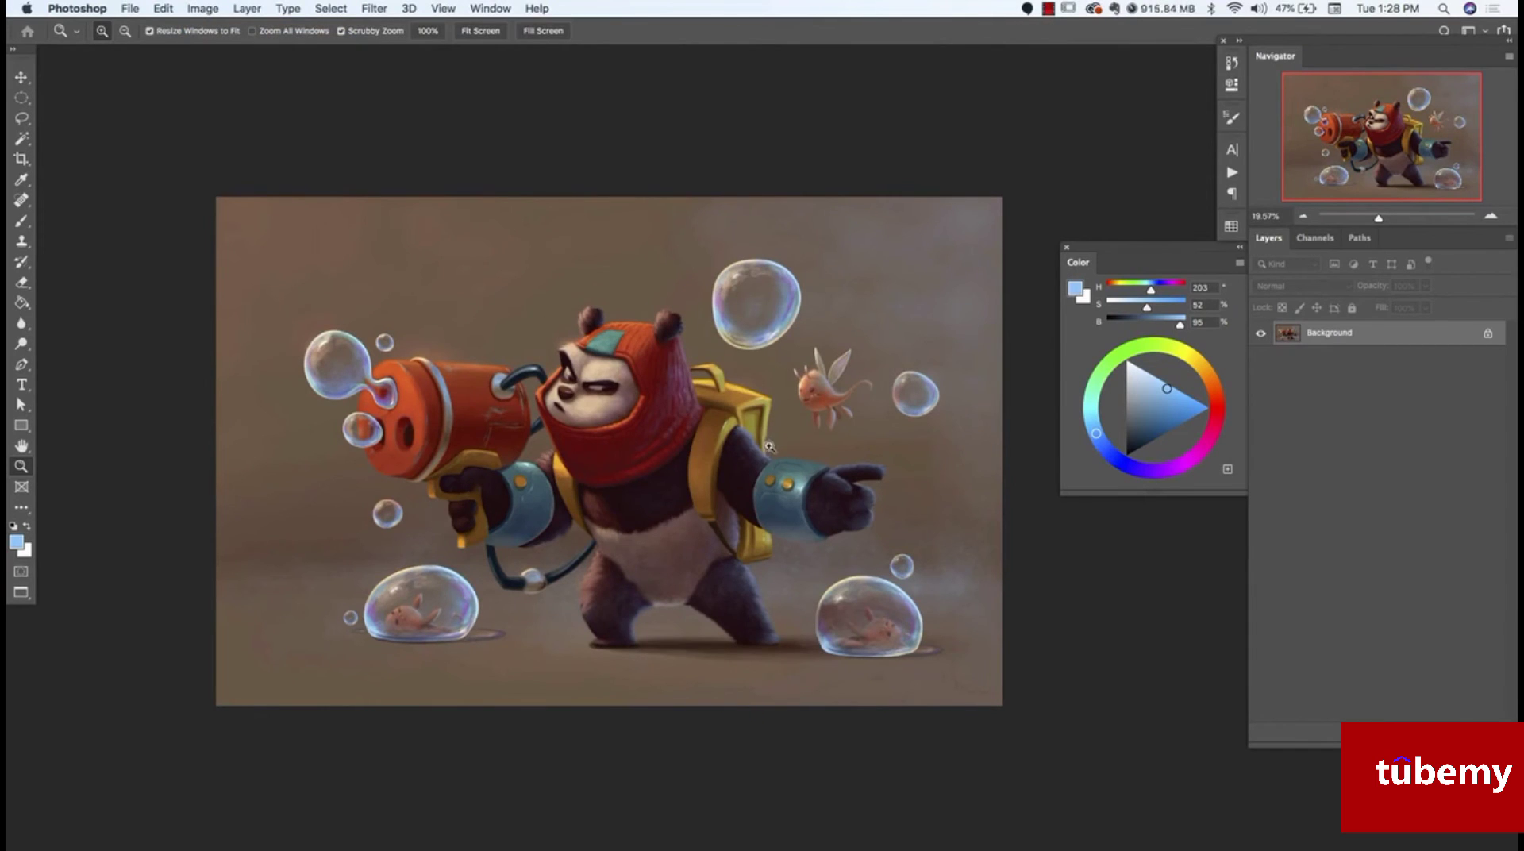
key(b)
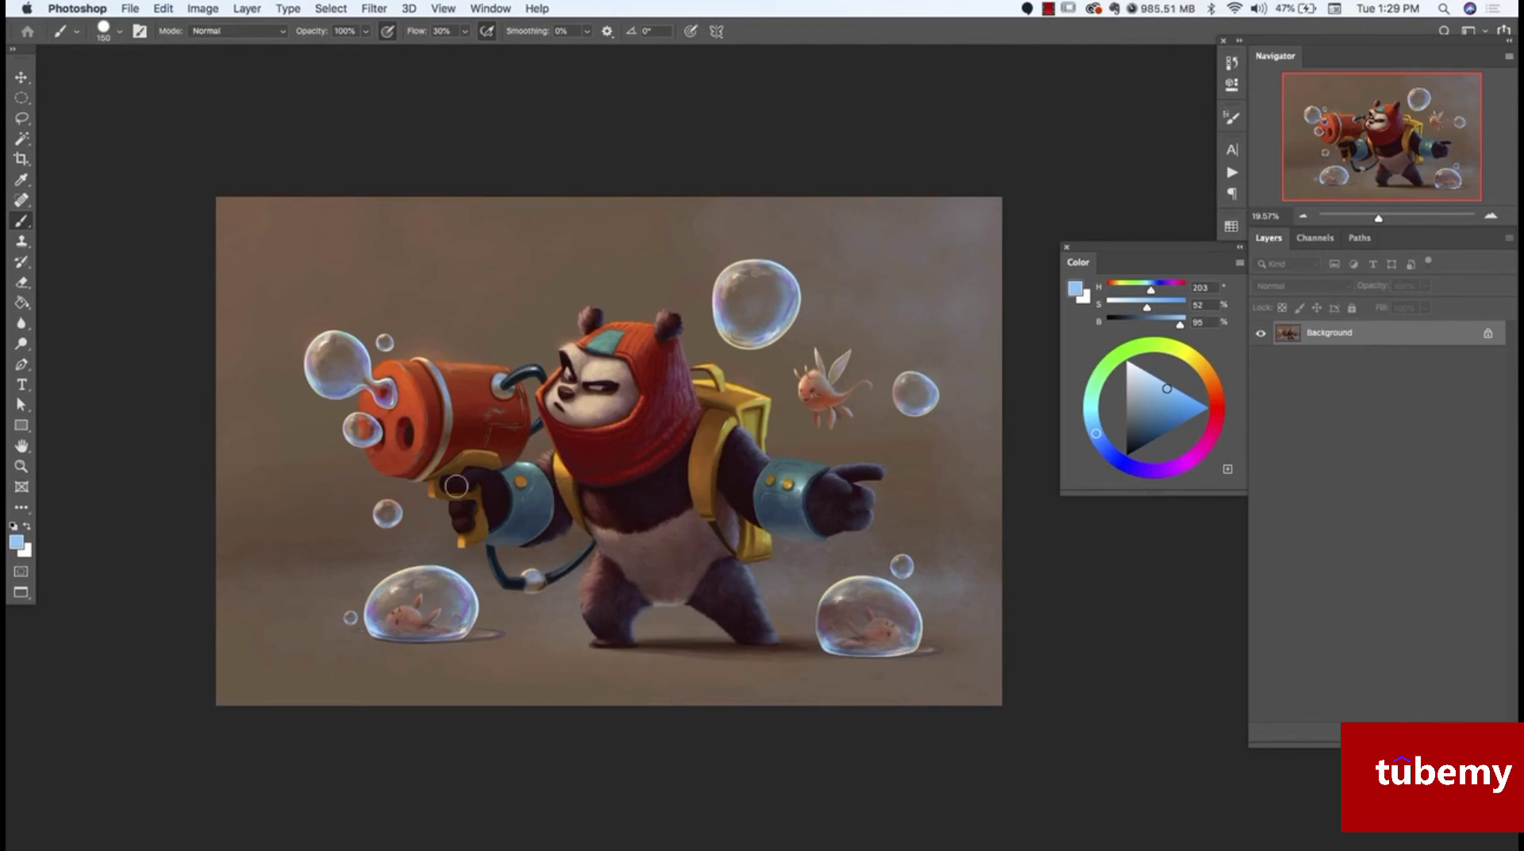
click(203, 10)
mouse_move(222, 29)
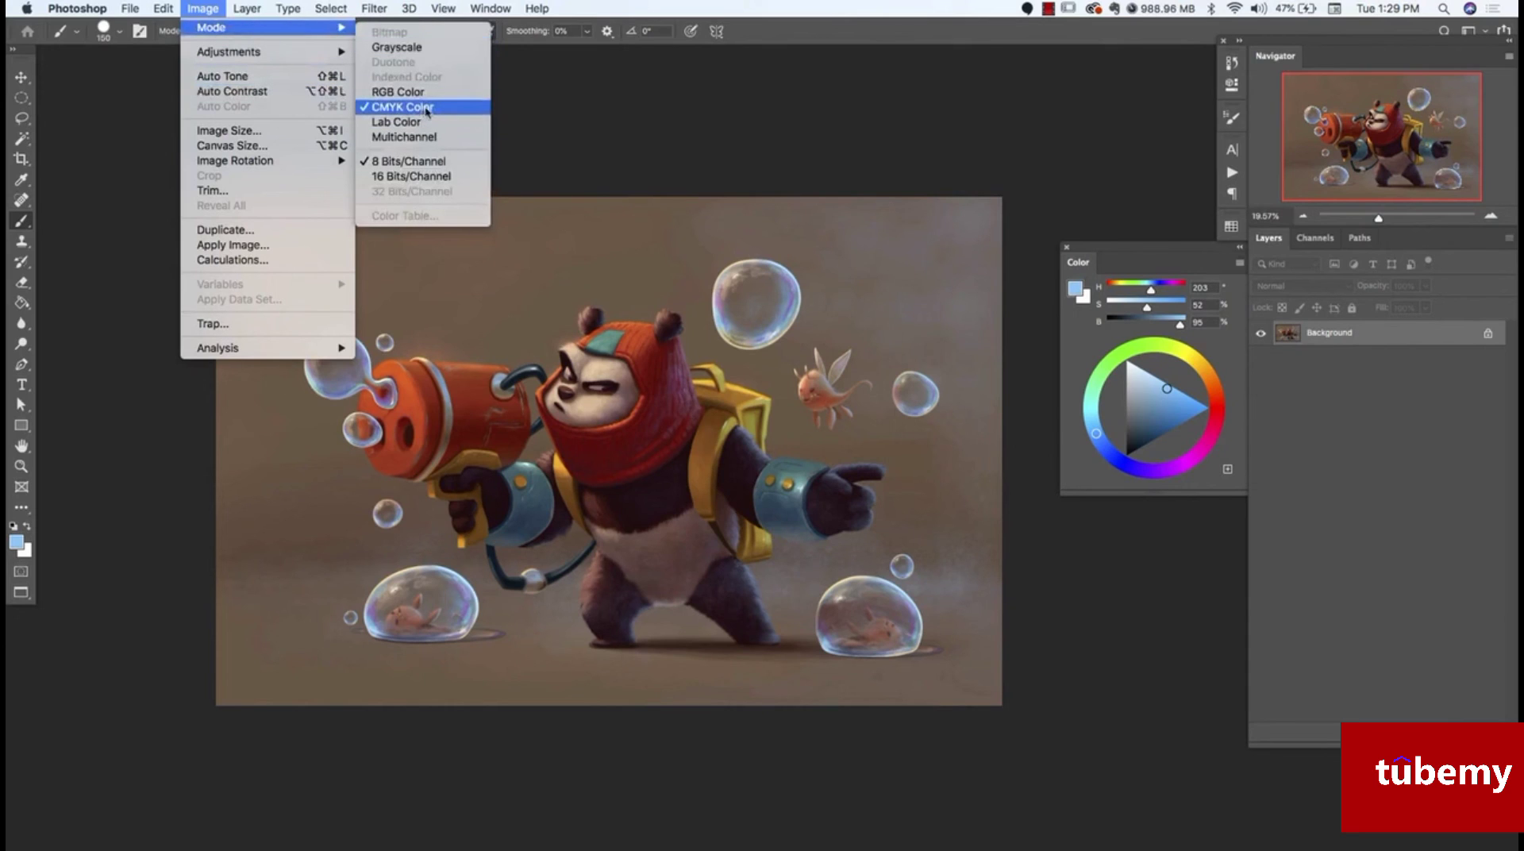
click(1010, 28)
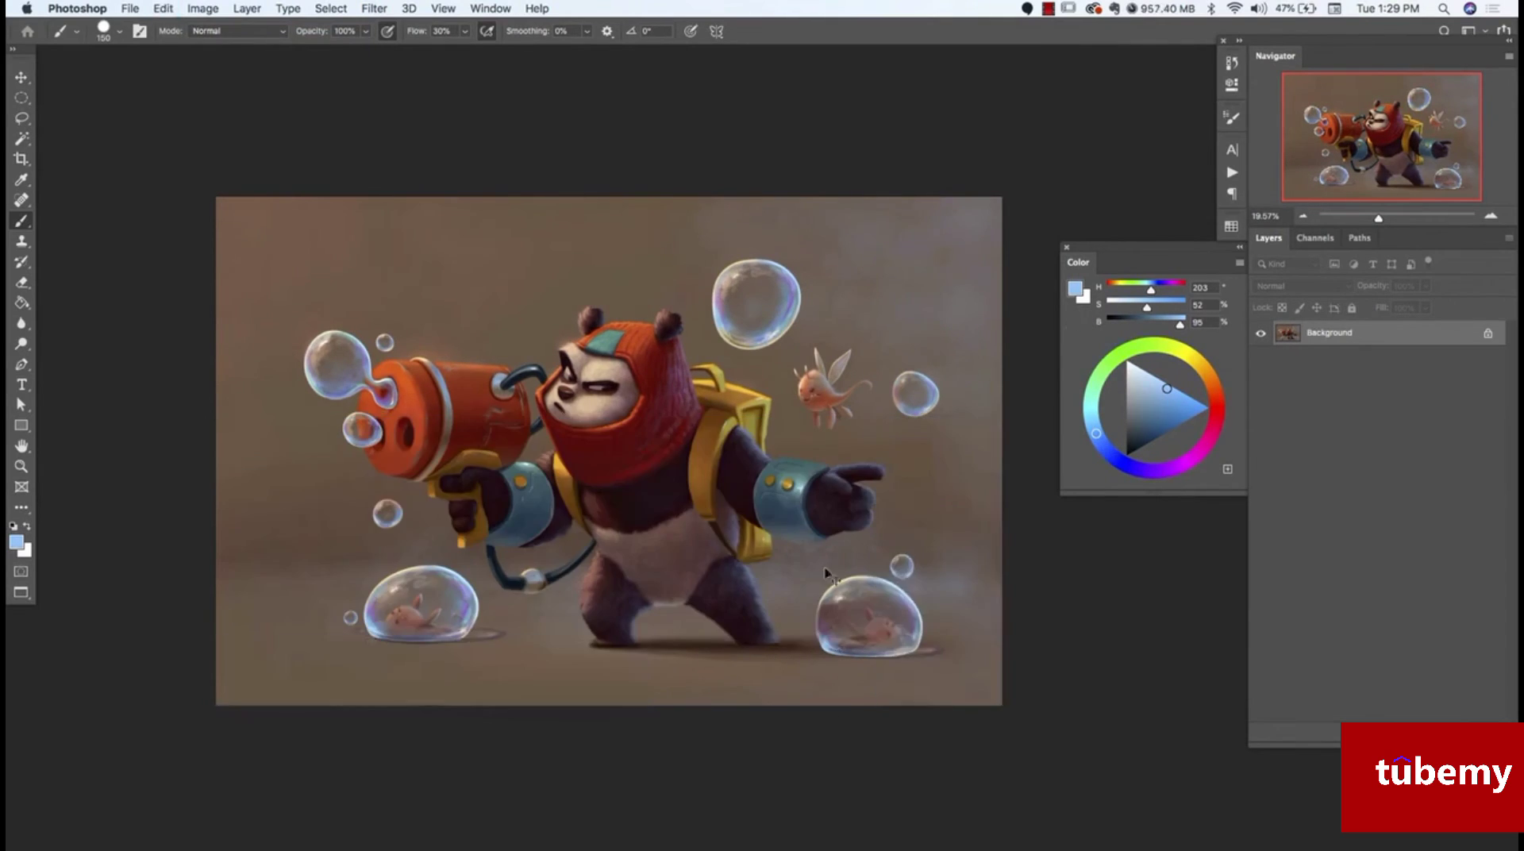
drag(794, 315, 776, 309)
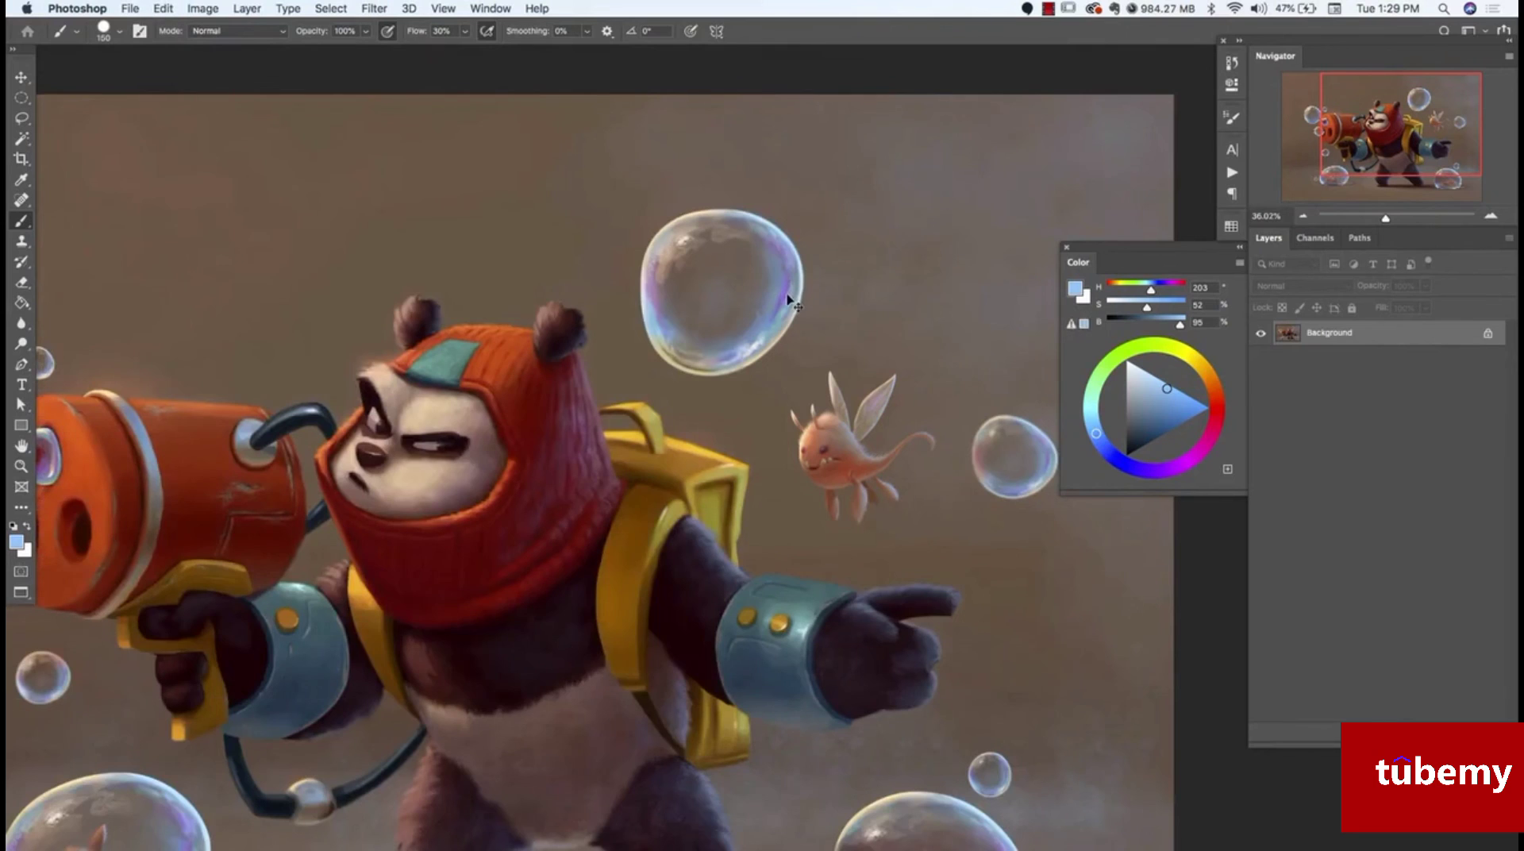
key(super+z)
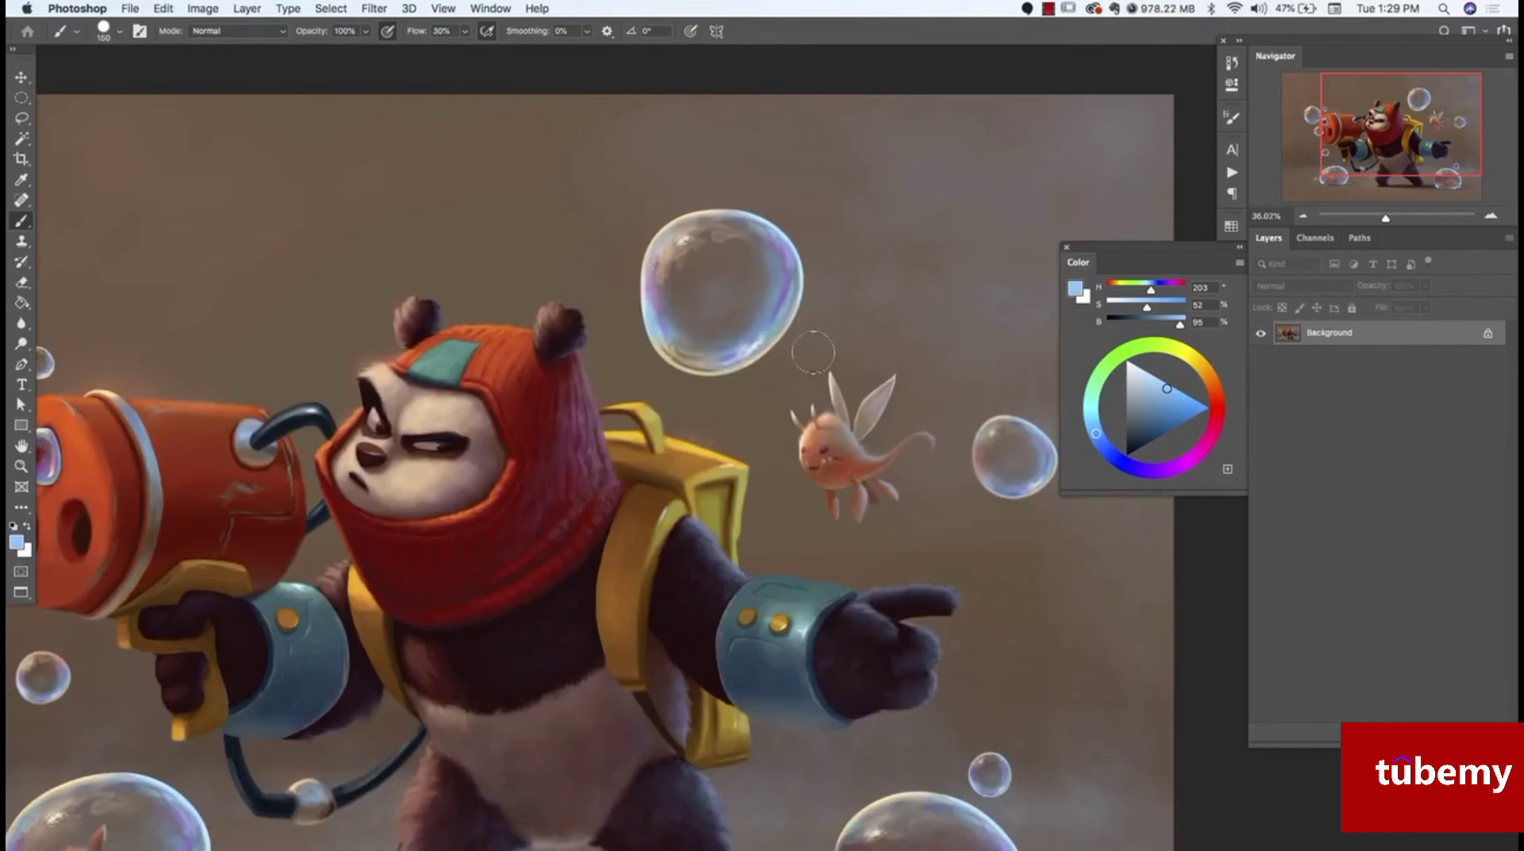
key(z)
drag(823, 429, 745, 433)
key(b)
drag(652, 407, 636, 386)
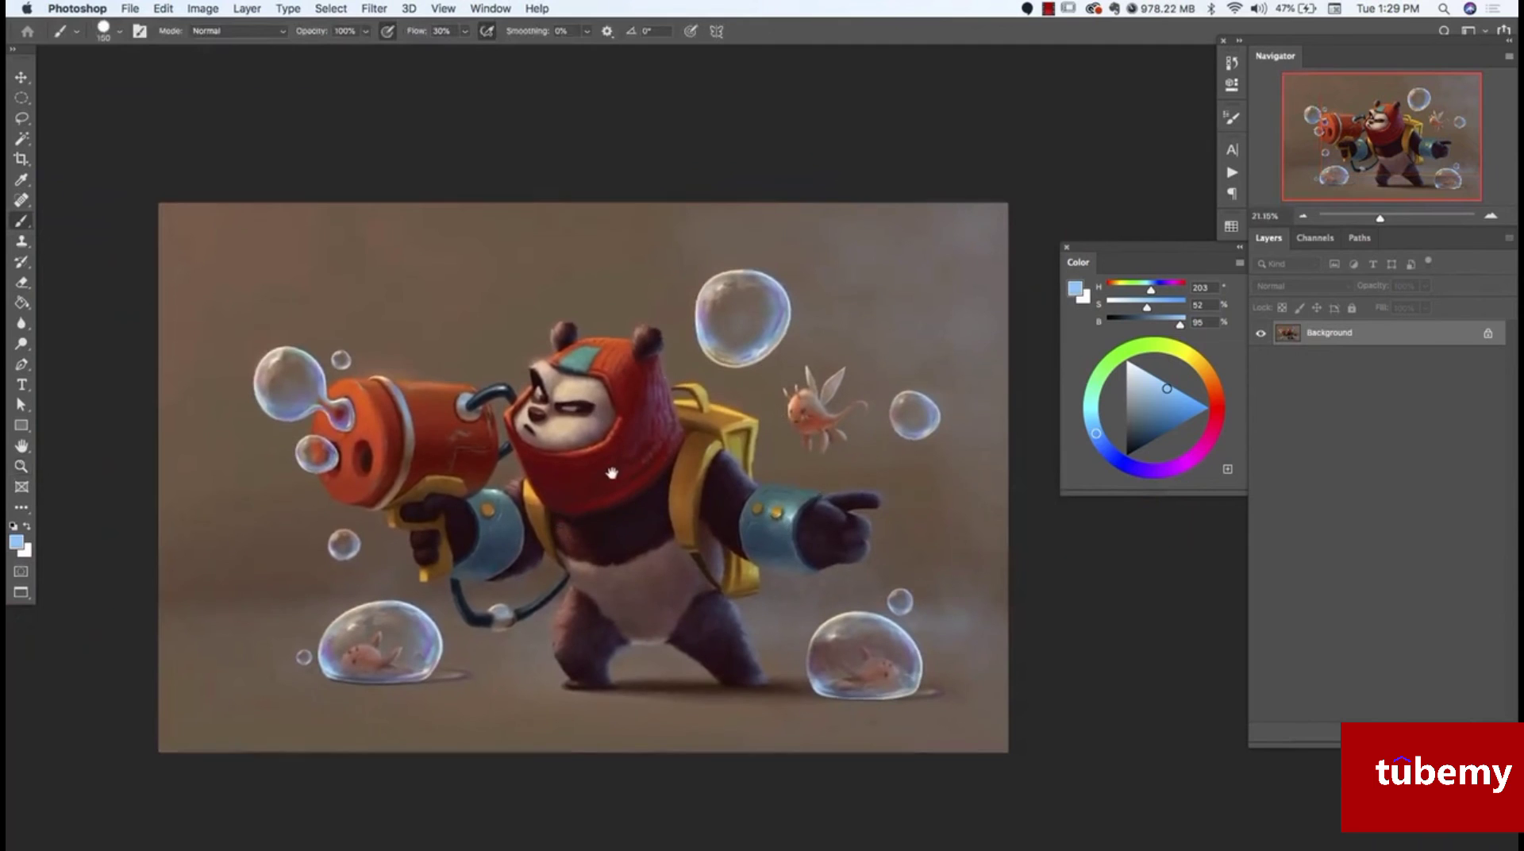
drag(560, 524, 558, 493)
click(210, 10)
mouse_move(238, 47)
click(428, 65)
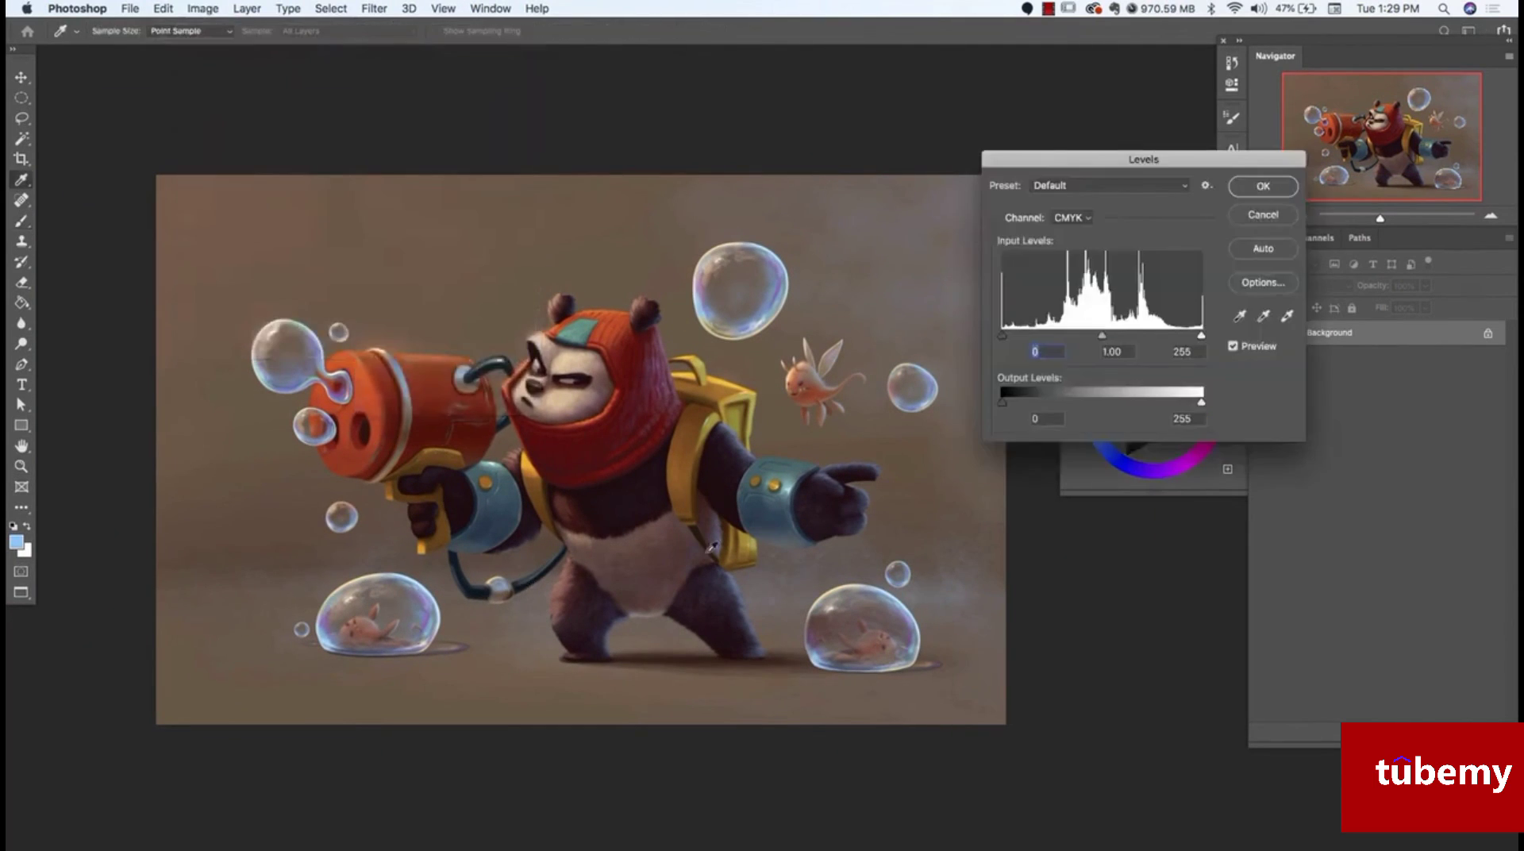
drag(1187, 162, 1122, 457)
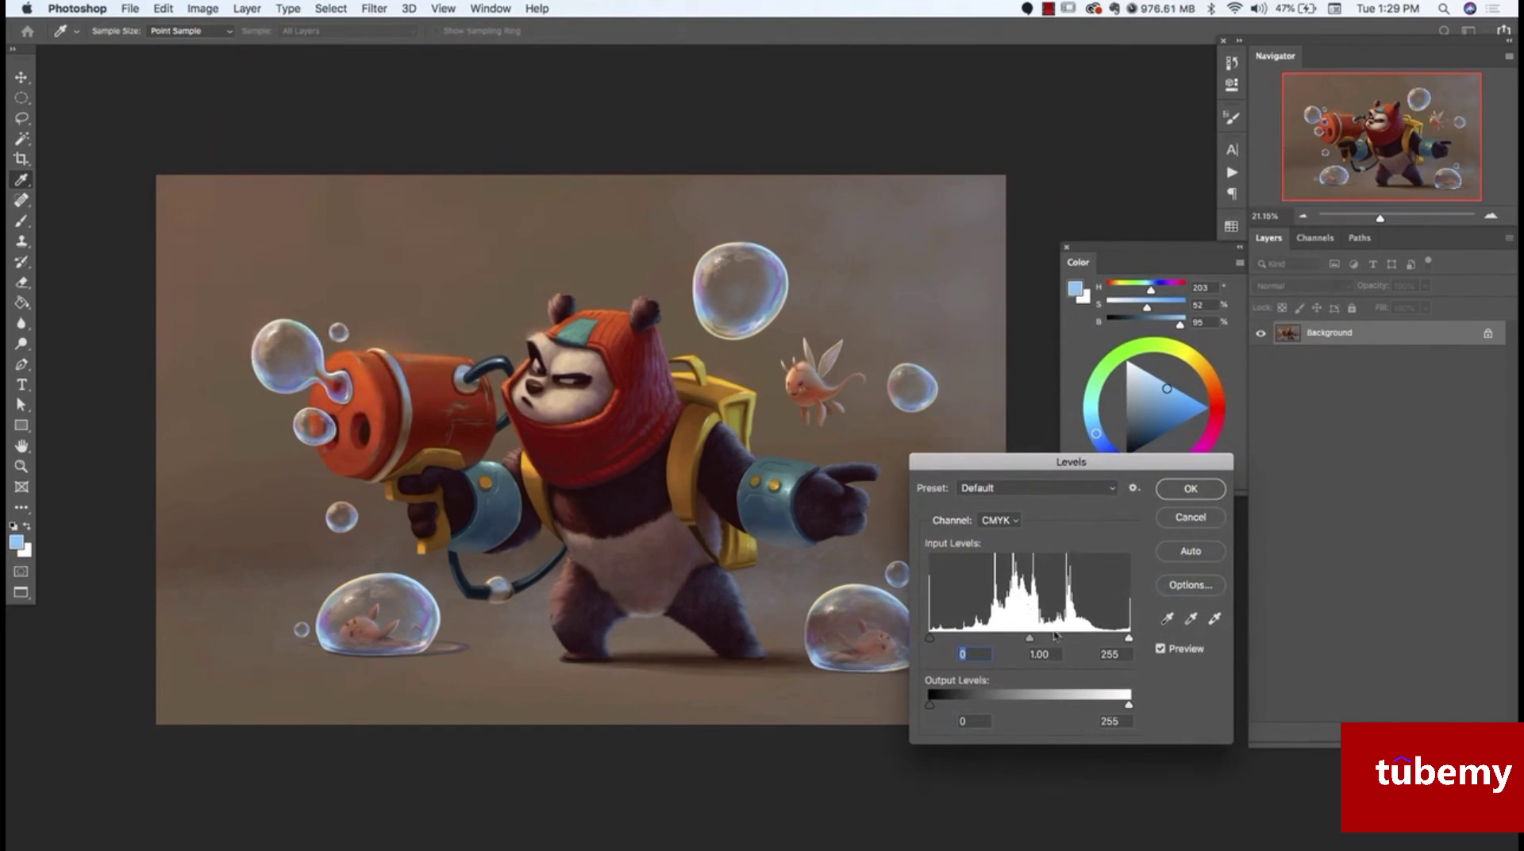
drag(1084, 488, 1082, 374)
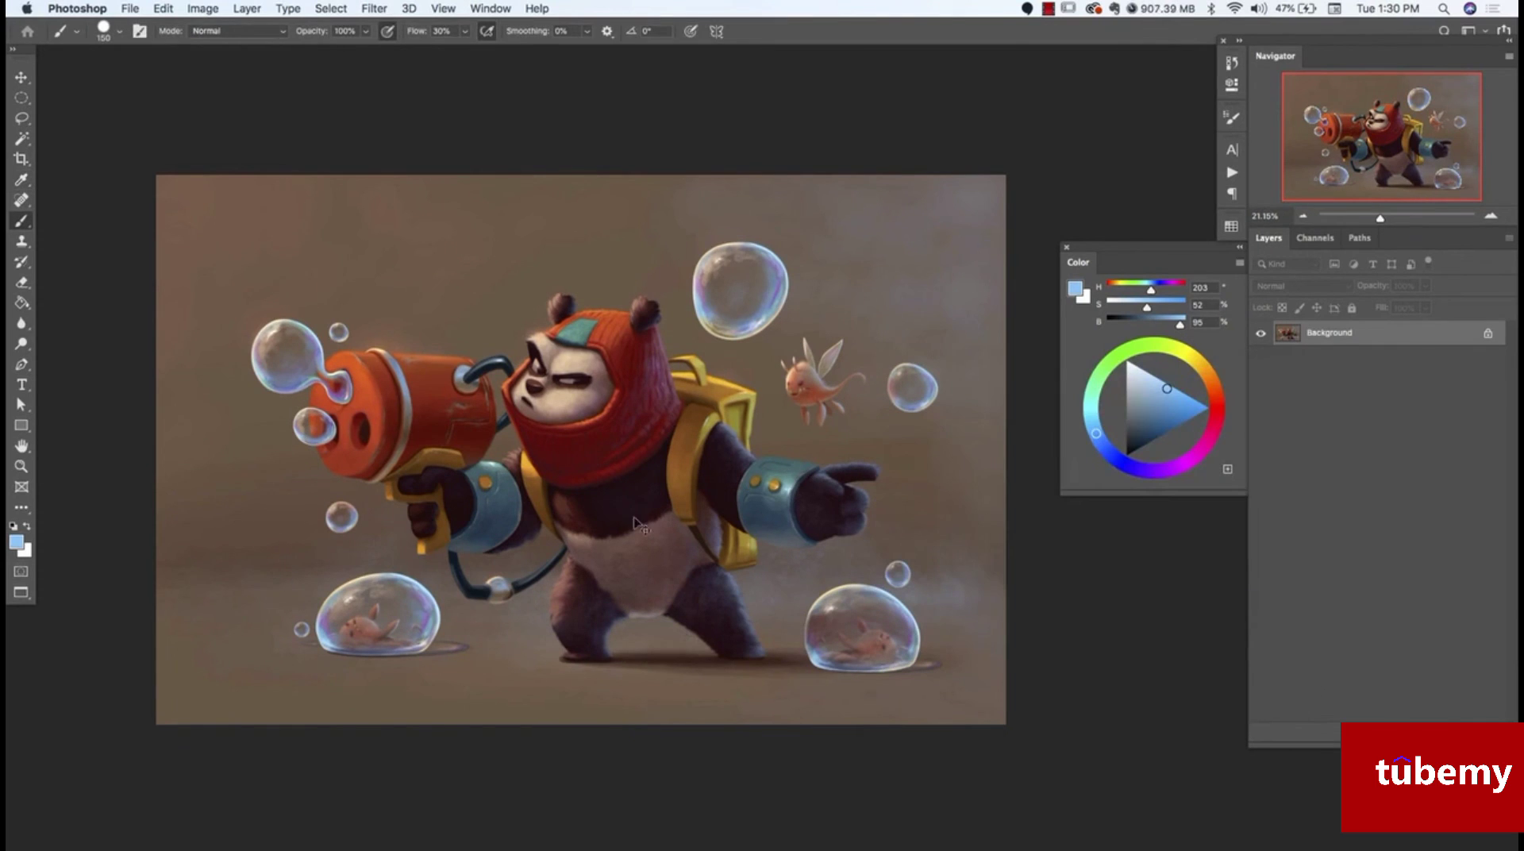
key(super+shift+s)
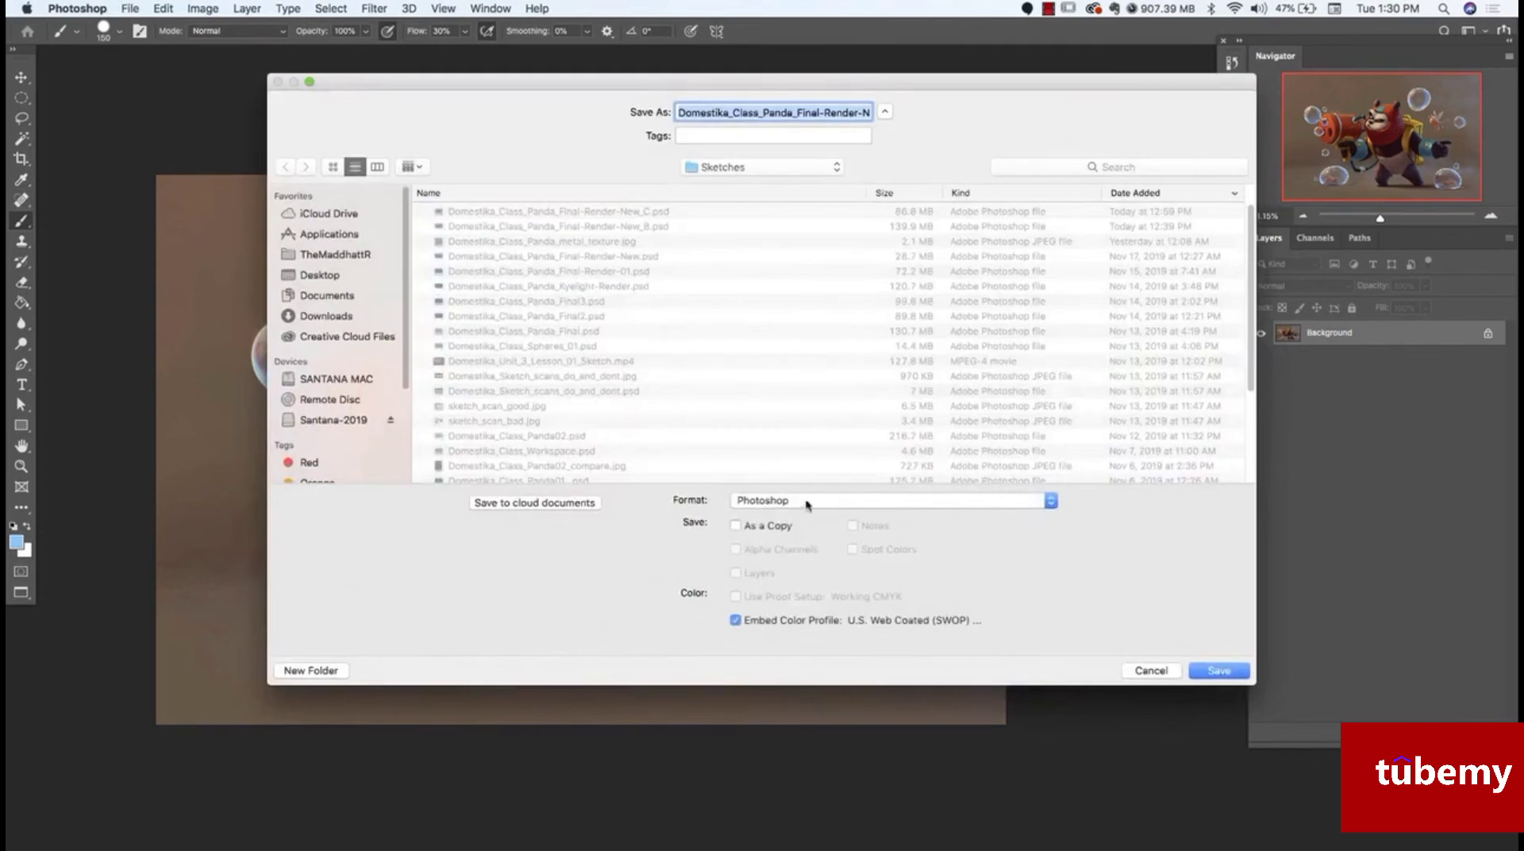
click(807, 502)
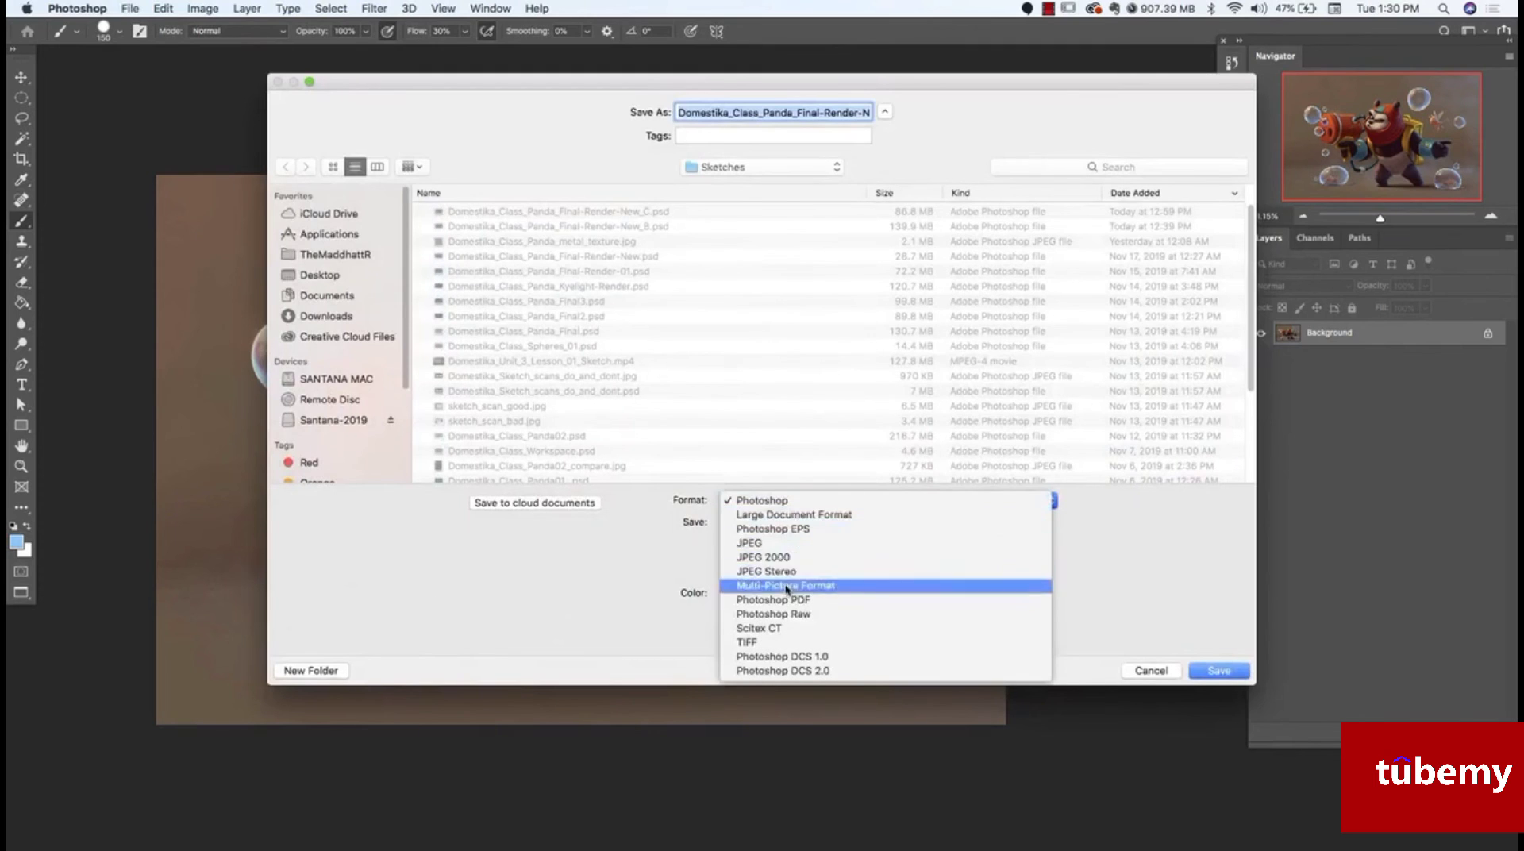
click(798, 545)
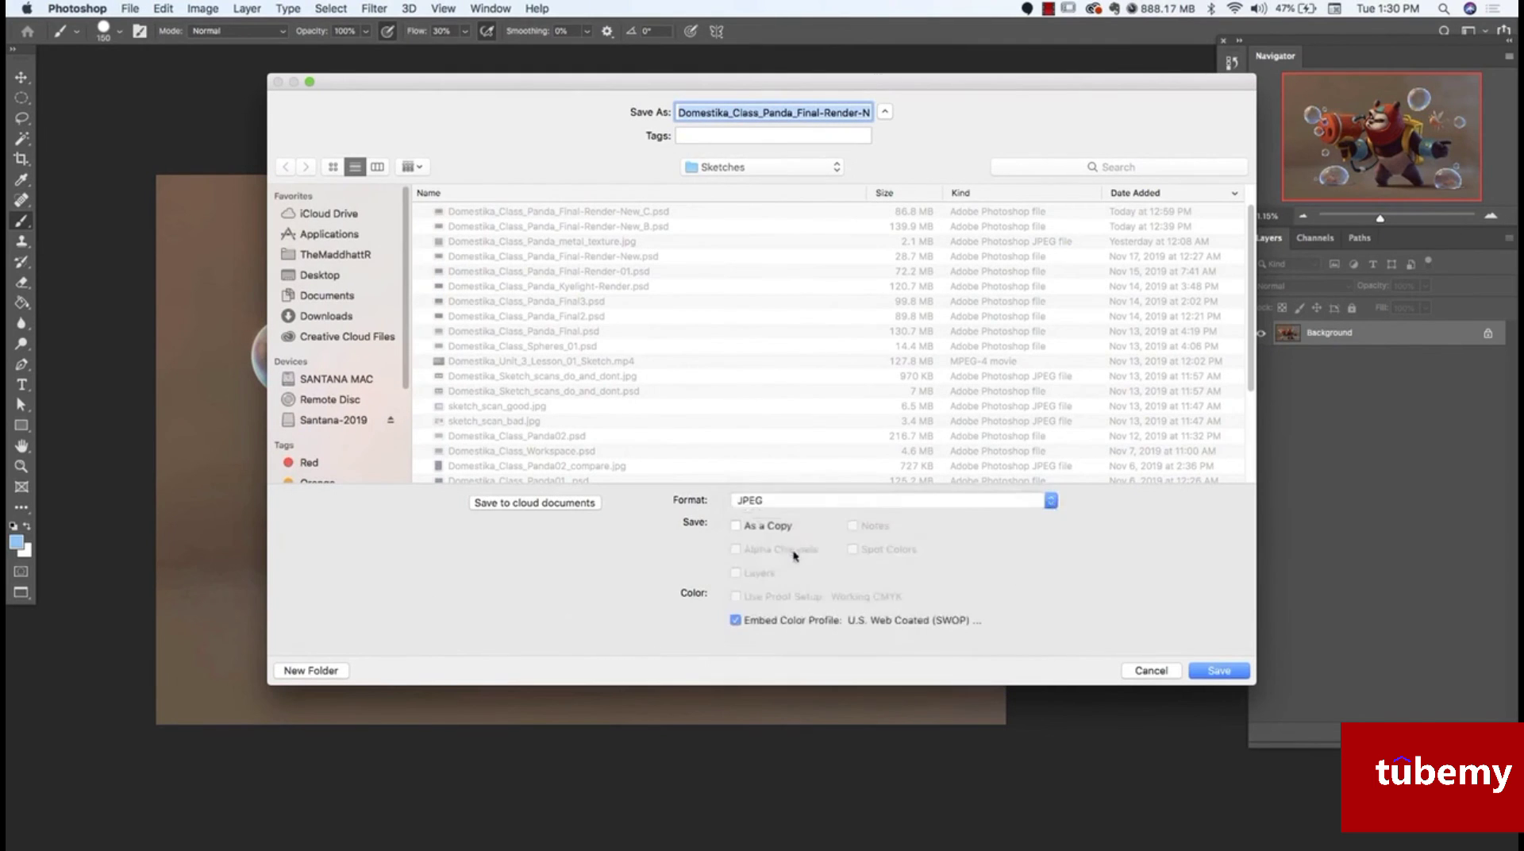
click(772, 502)
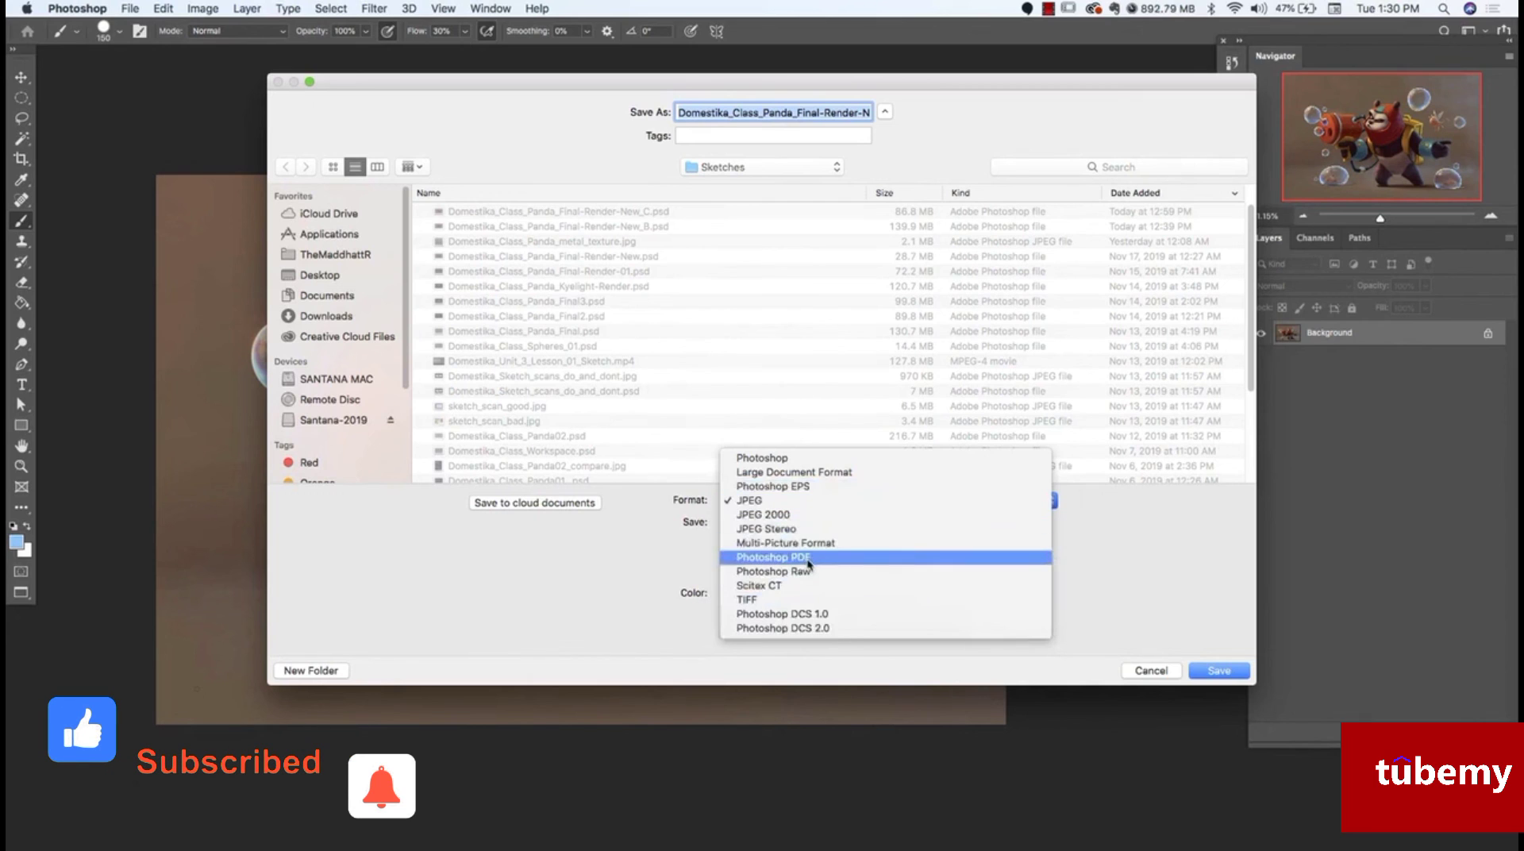
click(1107, 532)
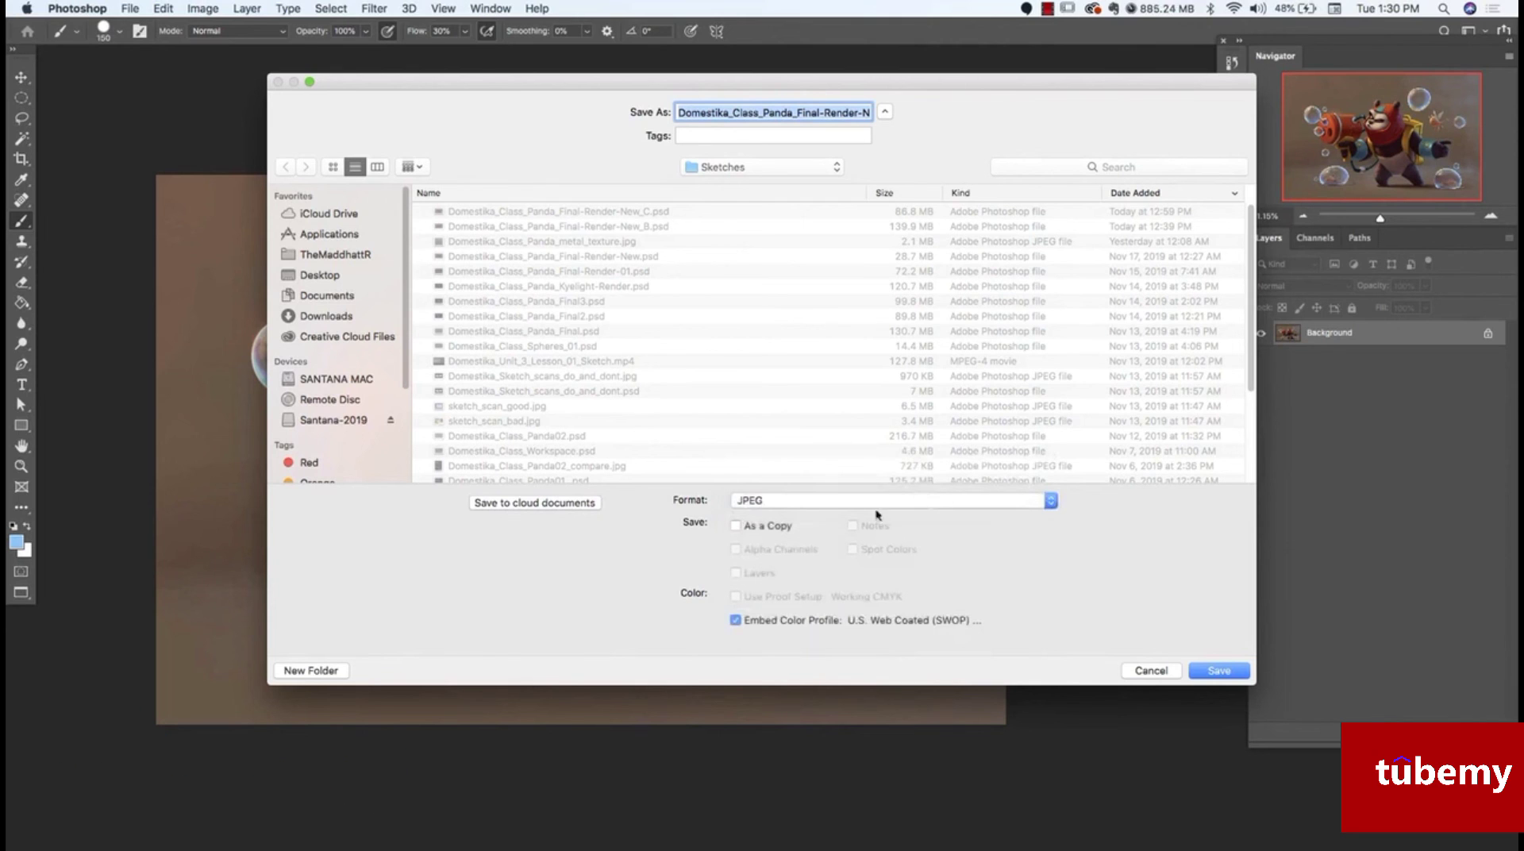
click(1151, 672)
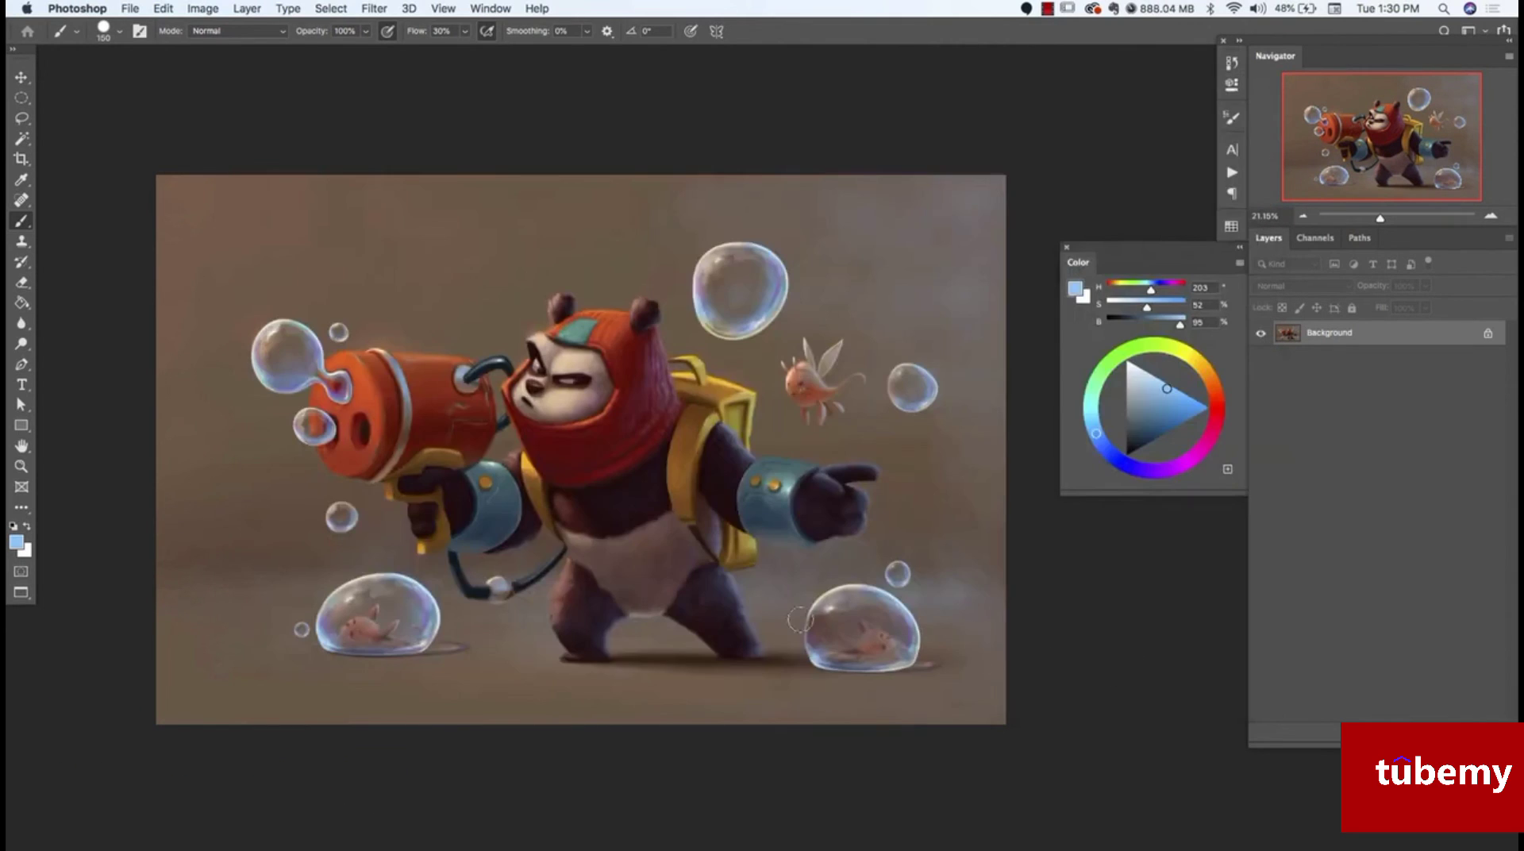
scroll(813, 553, right, 2)
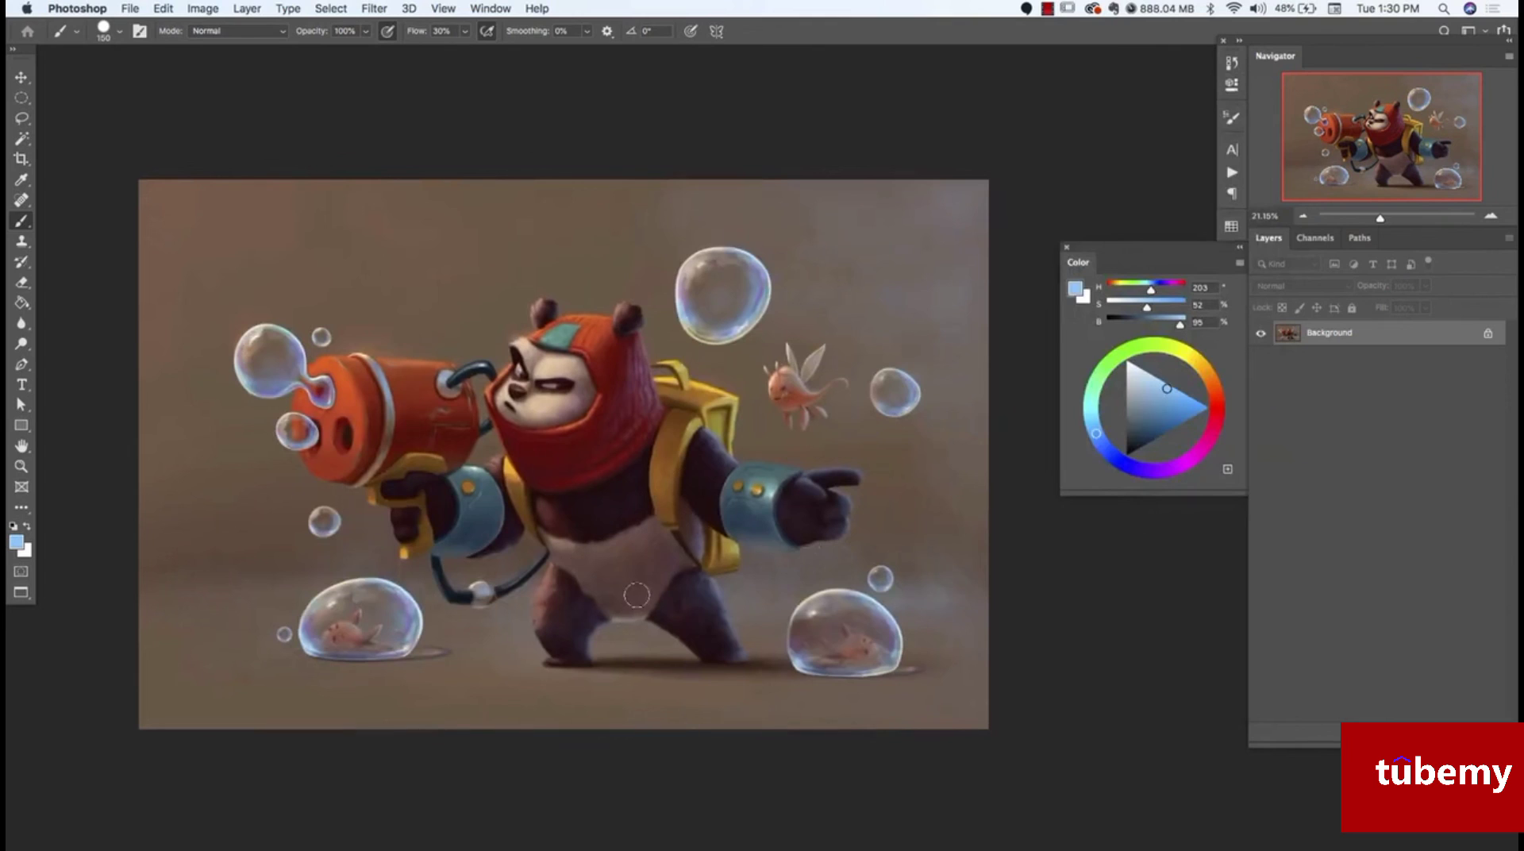